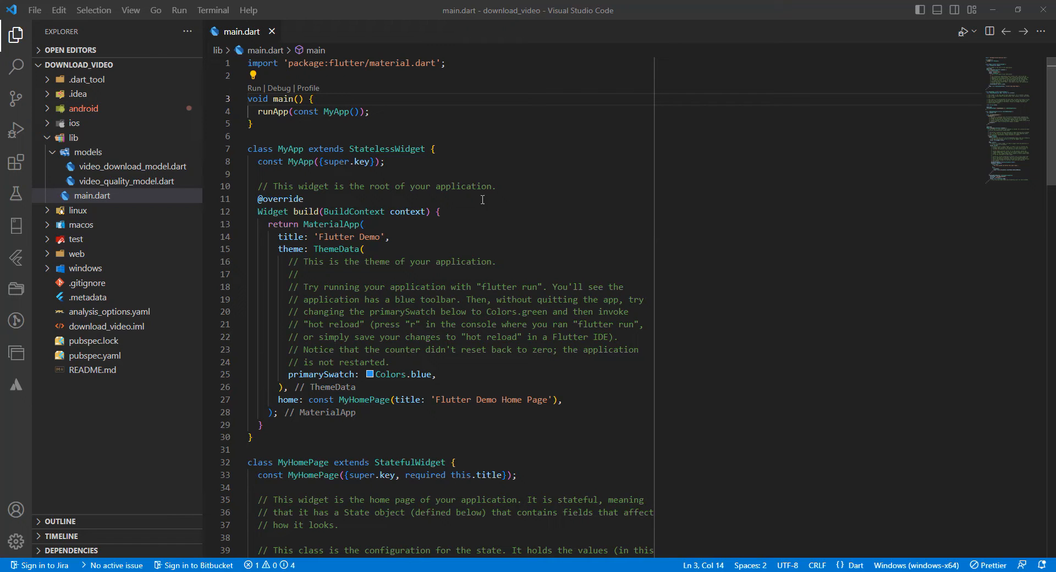
Step: Expand android and app in the Explorer and reach the app-level build.gradle
left_click(84, 108)
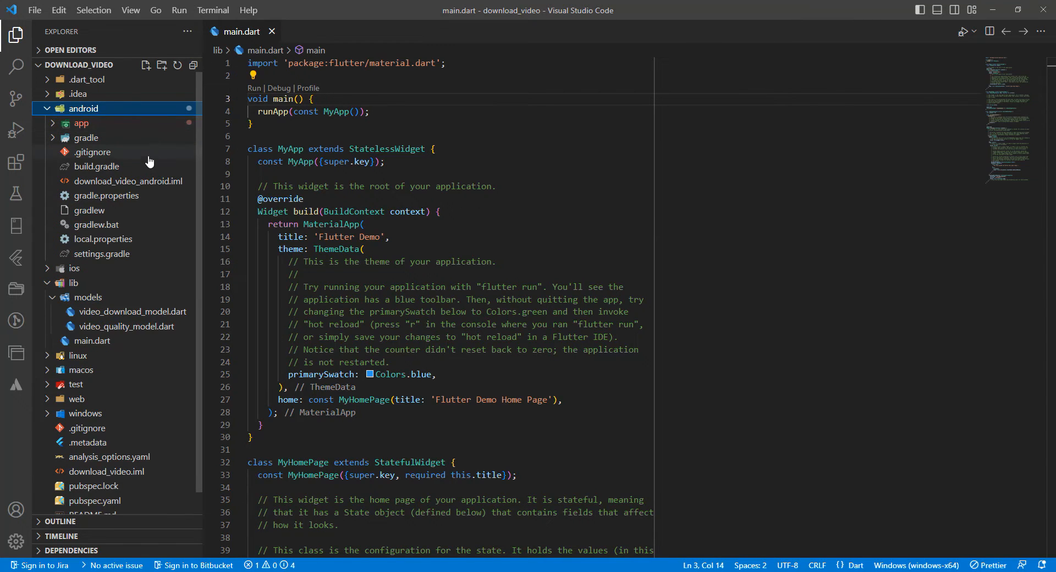
left_click(86, 137)
left_click(103, 137)
left_click(81, 123)
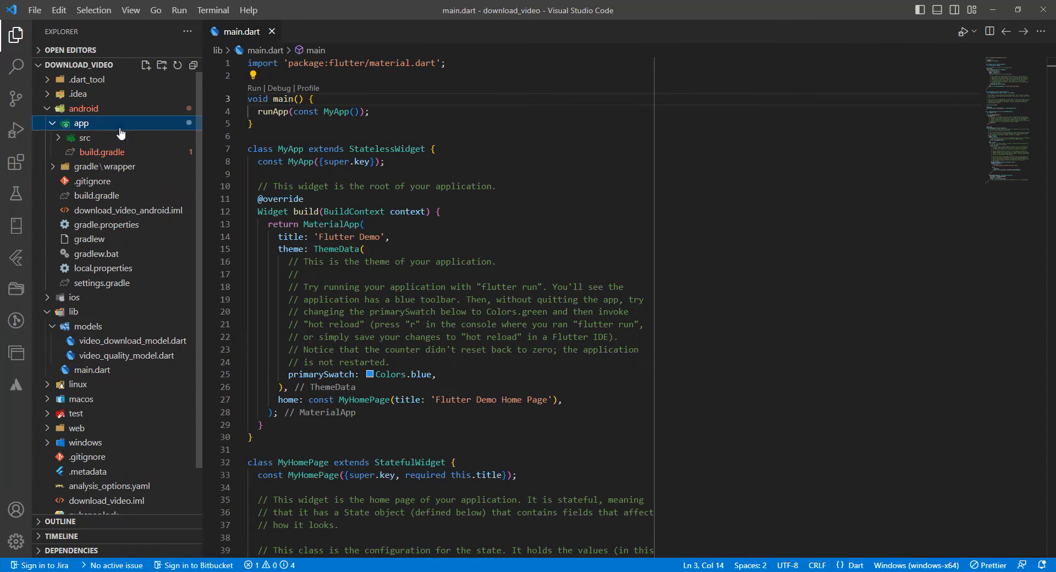
Step: Replace the Flutter defaults with targetSdkVersion 31, minSdkVersion 21 and compileSdkVersion 33
left_click(101, 152)
scroll(462, 273, "down", 5)
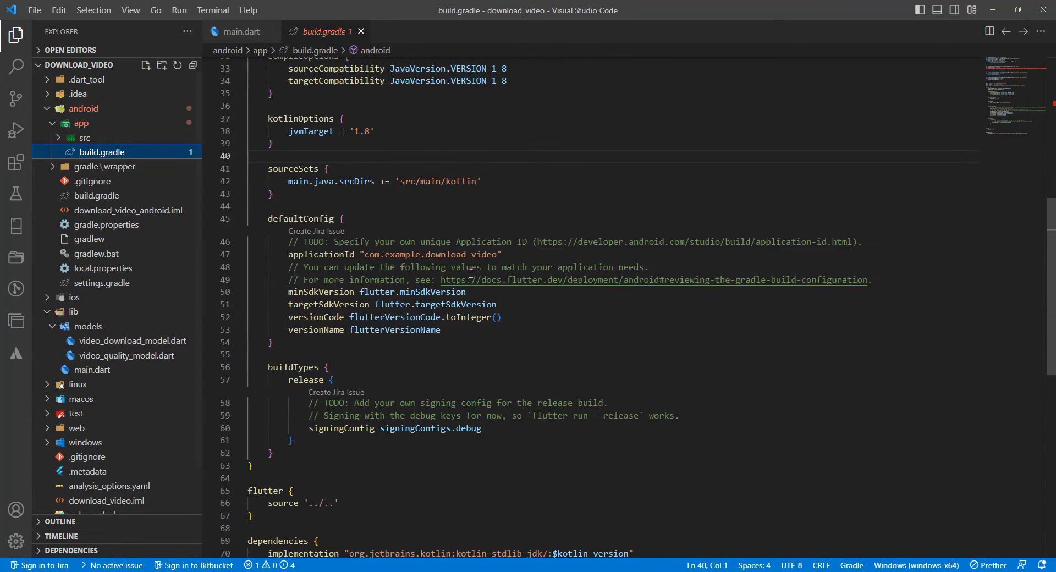
scroll(462, 272, "down", 5)
scroll(462, 273, "up", 5)
scroll(431, 269, "up", 2)
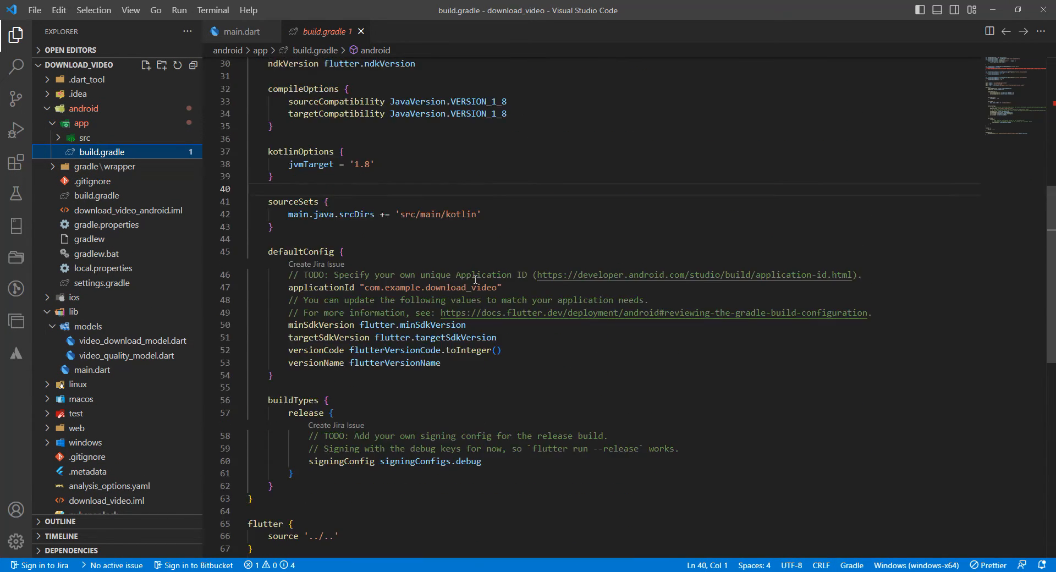
scroll(431, 269, "down", 3)
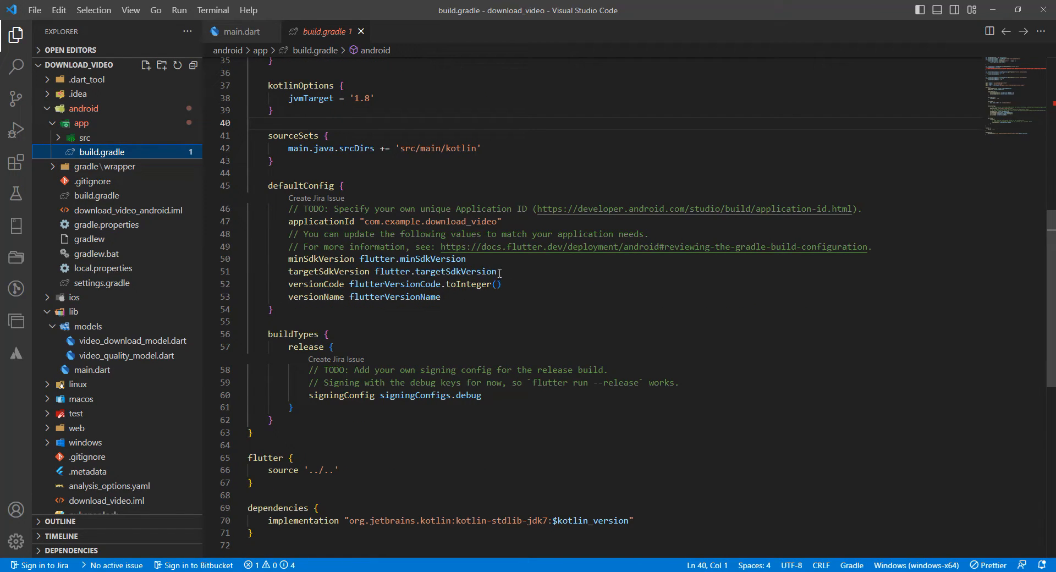
left_click_drag(497, 271, 375, 271)
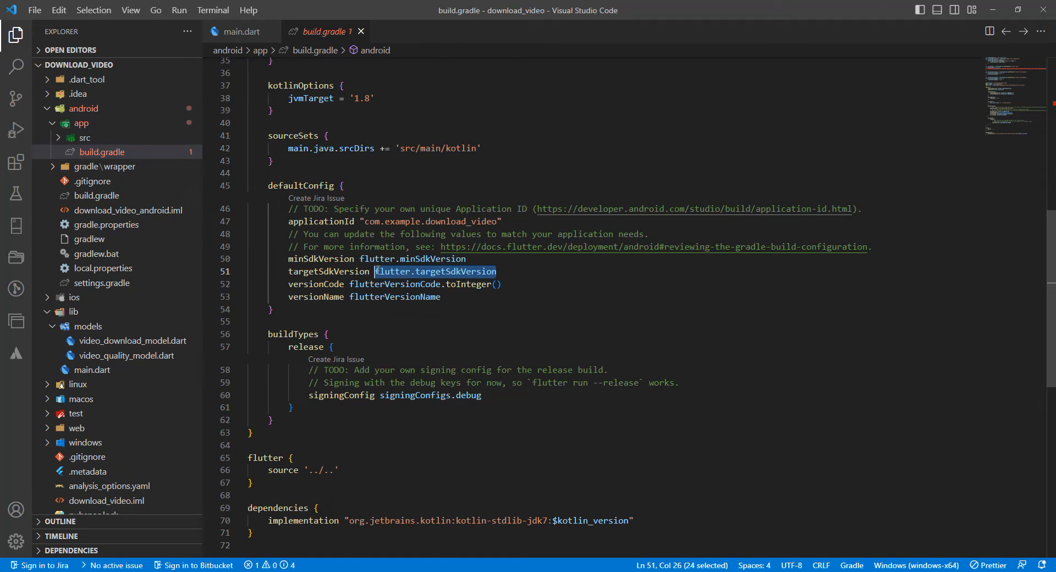
type("31")
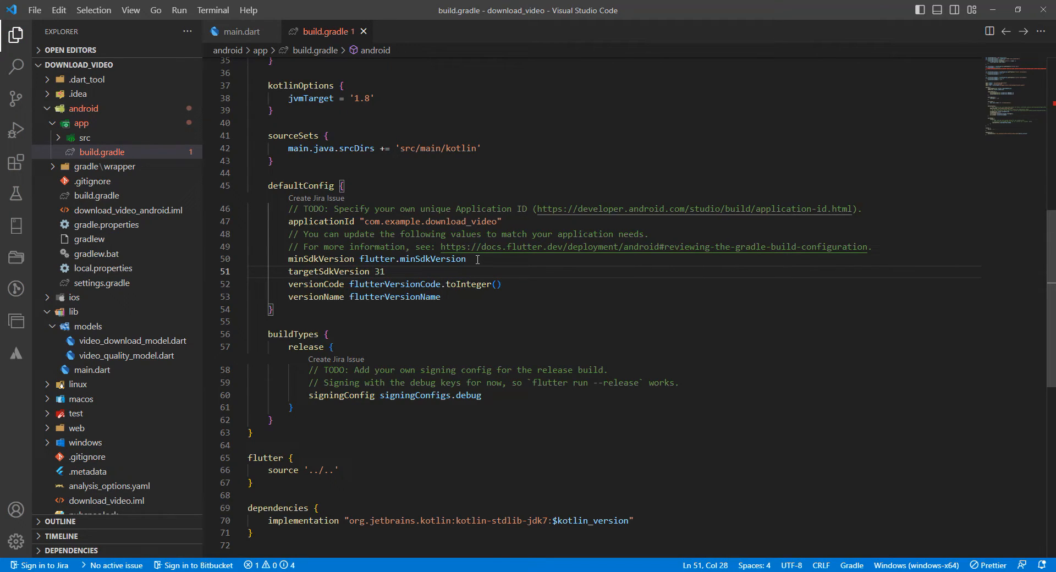
double_click(421, 259)
type("21")
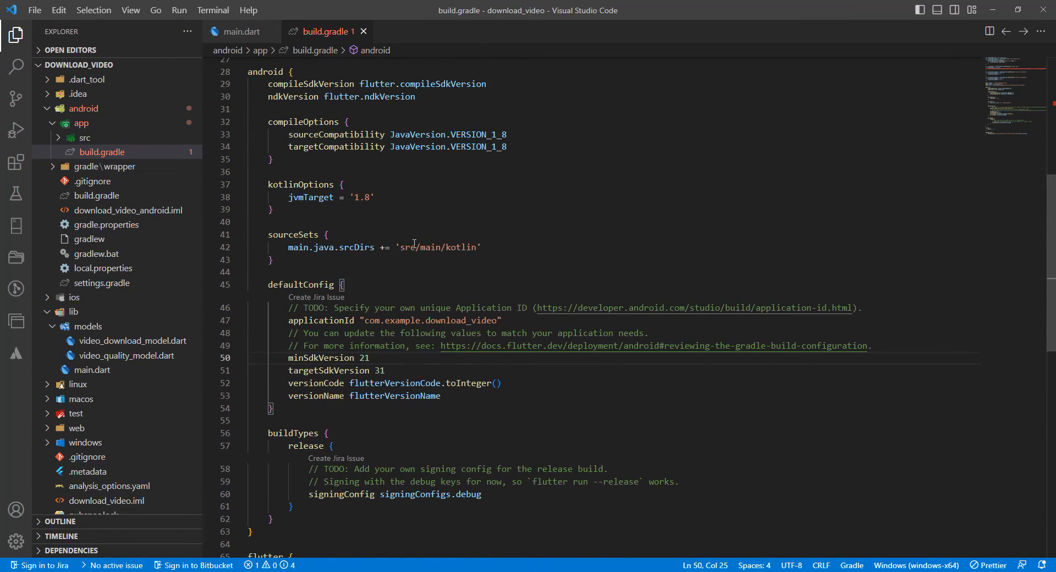
scroll(407, 248, "up", 5)
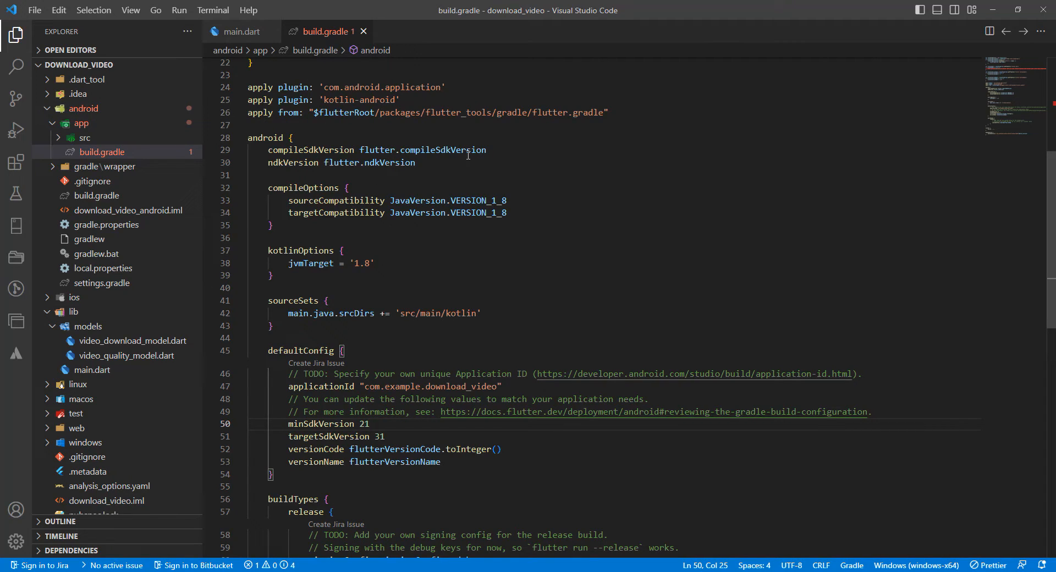
left_click_drag(487, 150, 360, 150)
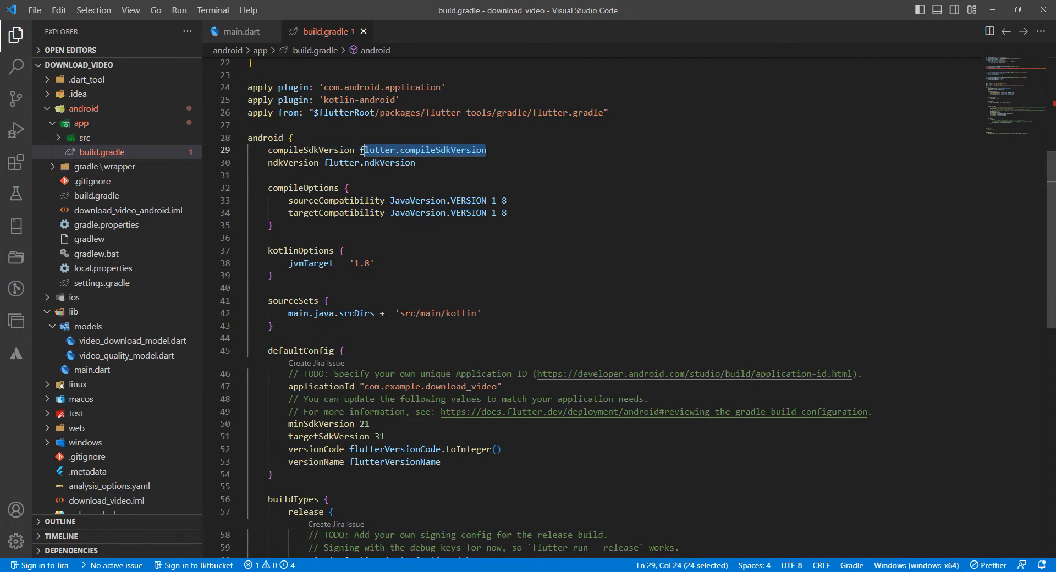
type("33")
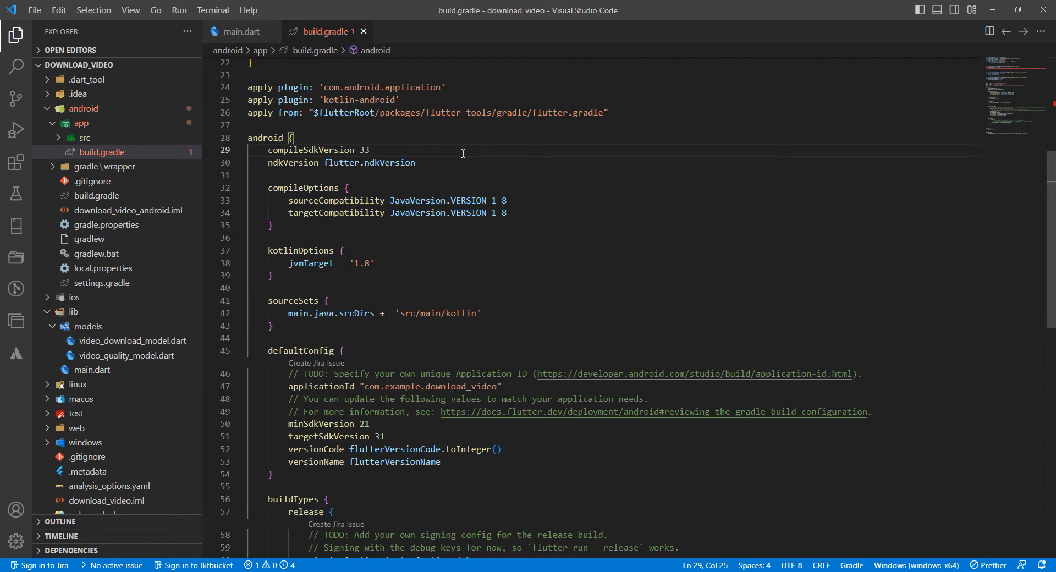
mouse_move(139, 208)
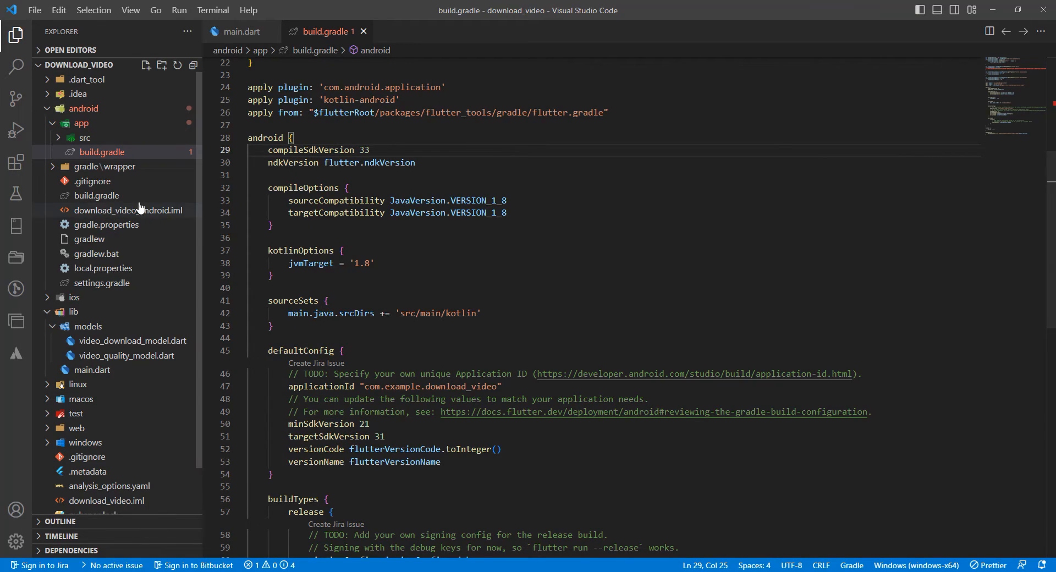
Step: Collapse the android tree and abandon a new folder mistakenly started under models
left_click(81, 123)
left_click(83, 107)
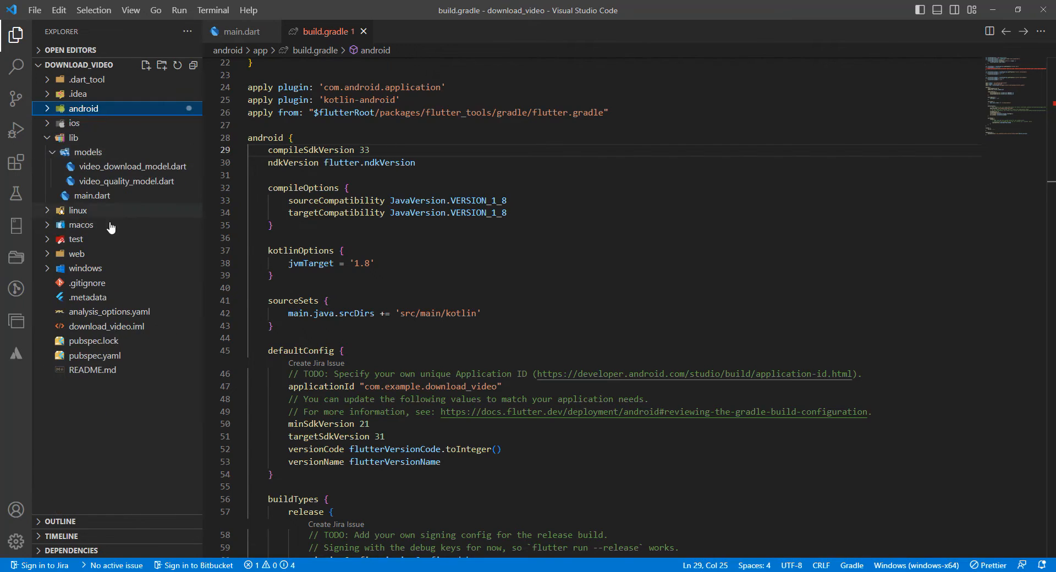
left_click(87, 152)
left_click(87, 151)
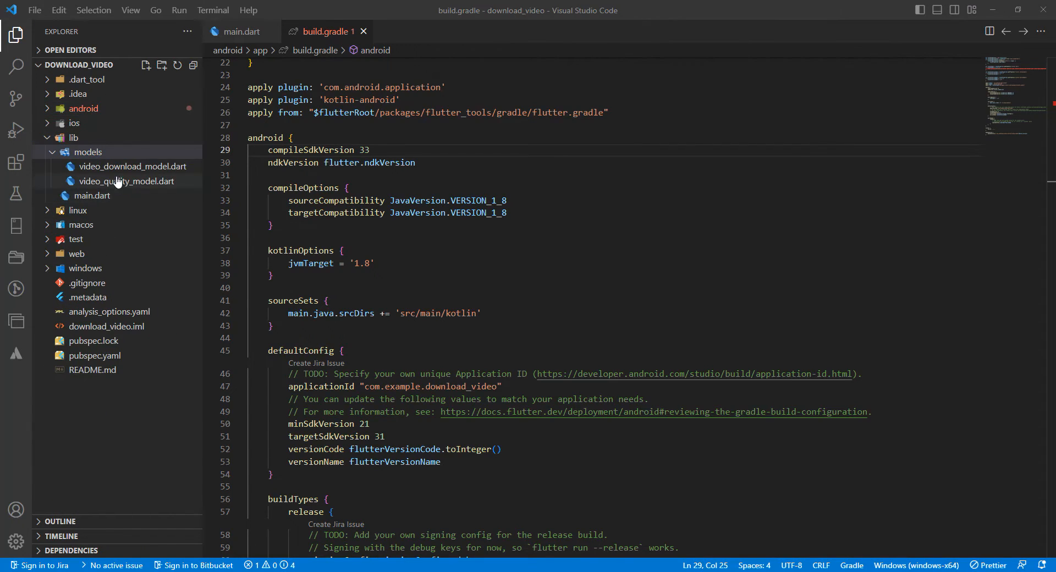
left_click(111, 152)
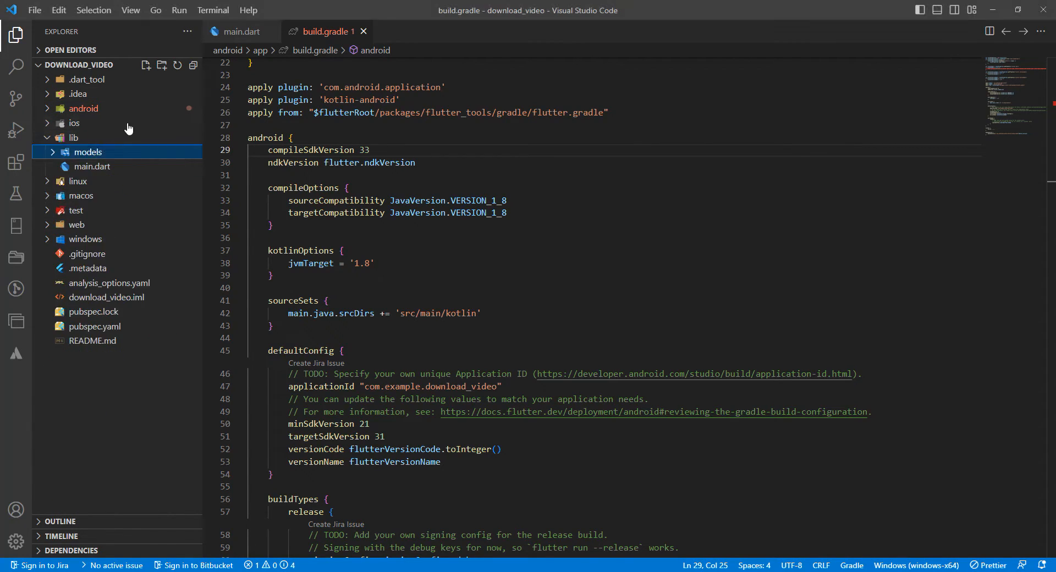
left_click(162, 65)
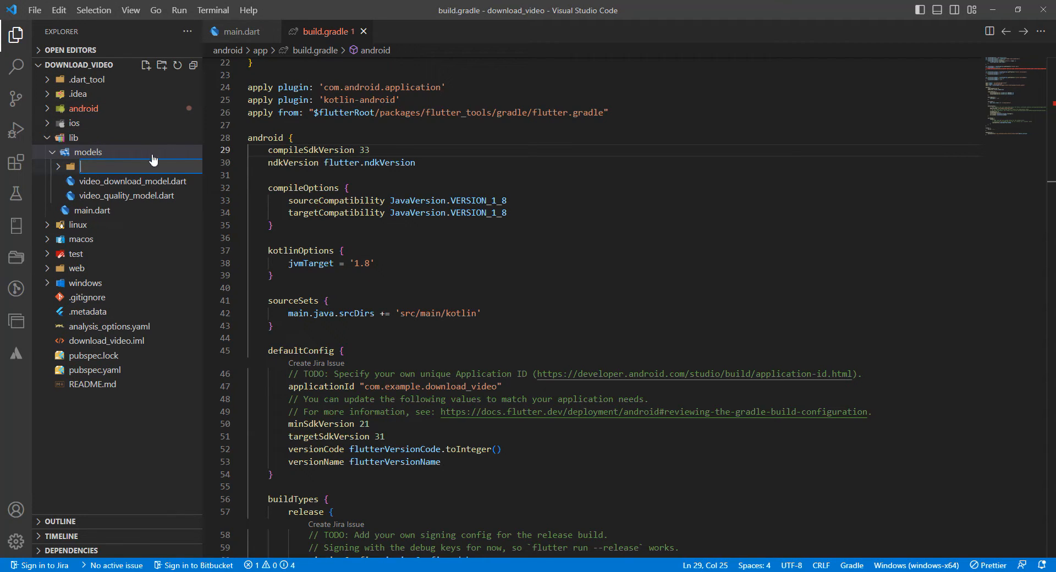
key("Escape")
Step: Open video_download_model.dart and create a repository folder inside lib
left_click(72, 138)
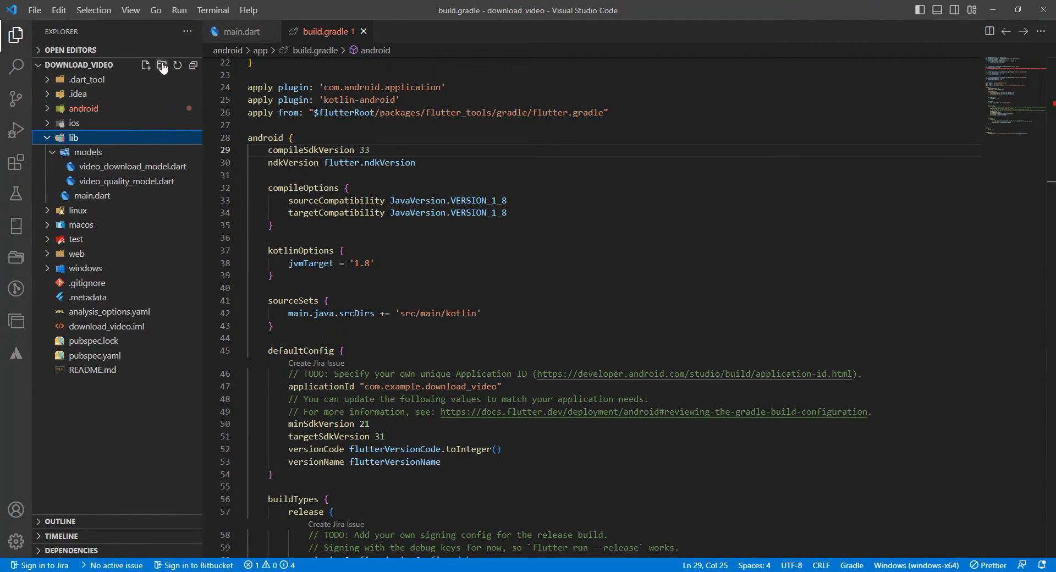
left_click(132, 167)
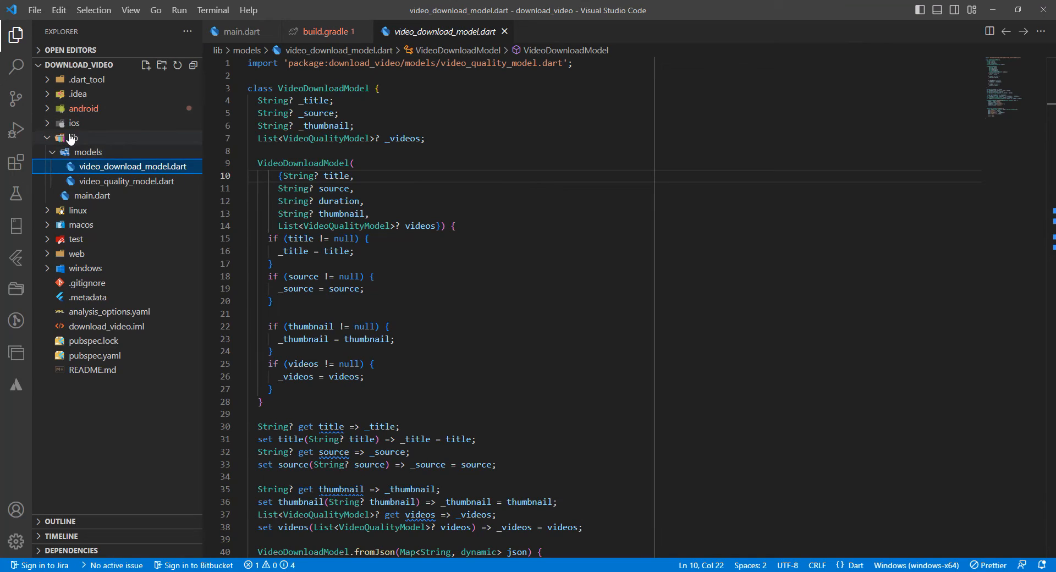
left_click(73, 138)
left_click(161, 64)
type("re")
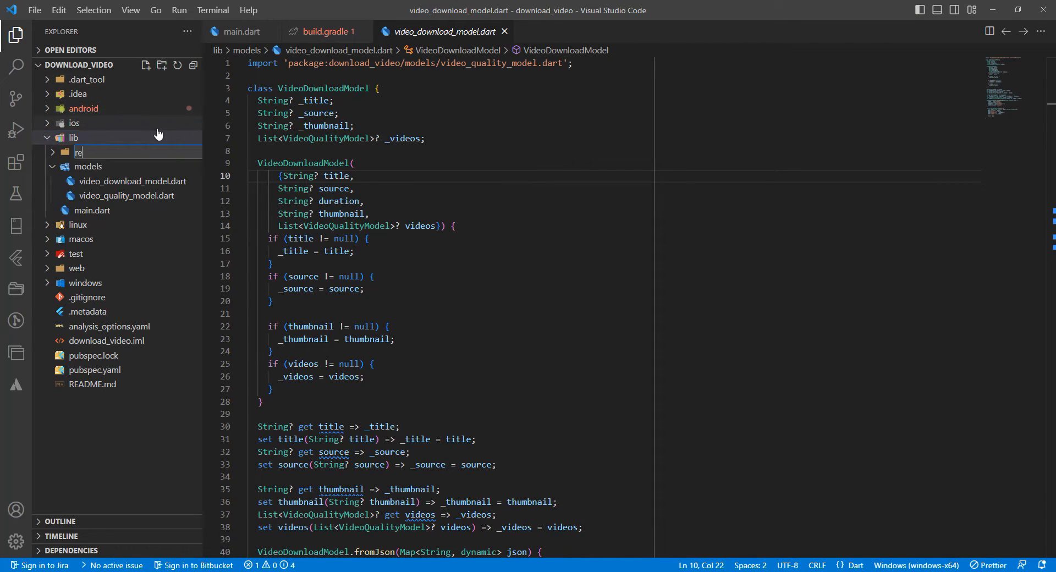
type("pository")
key("Return")
left_click(144, 153)
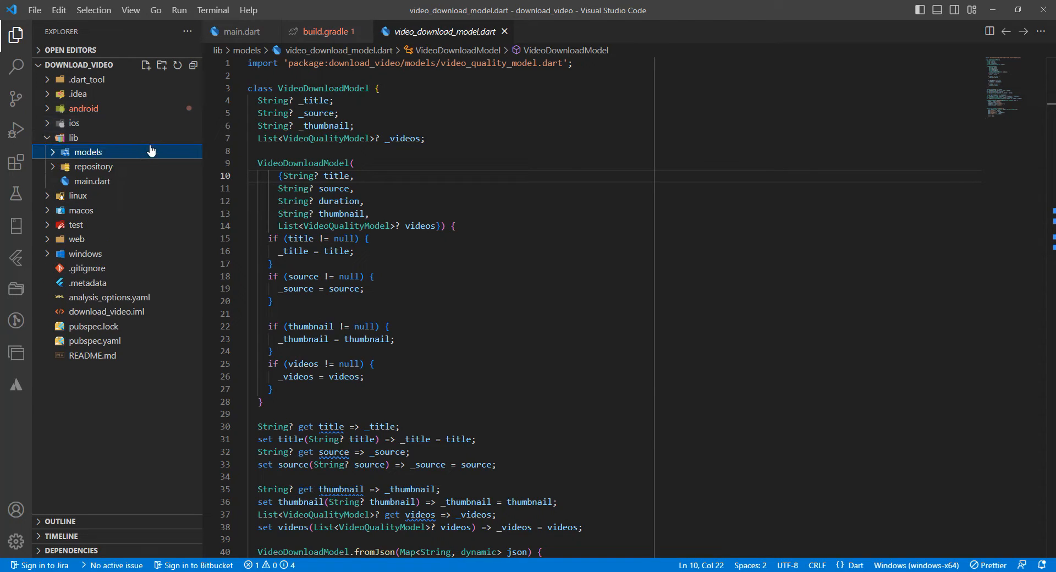
left_click(137, 167)
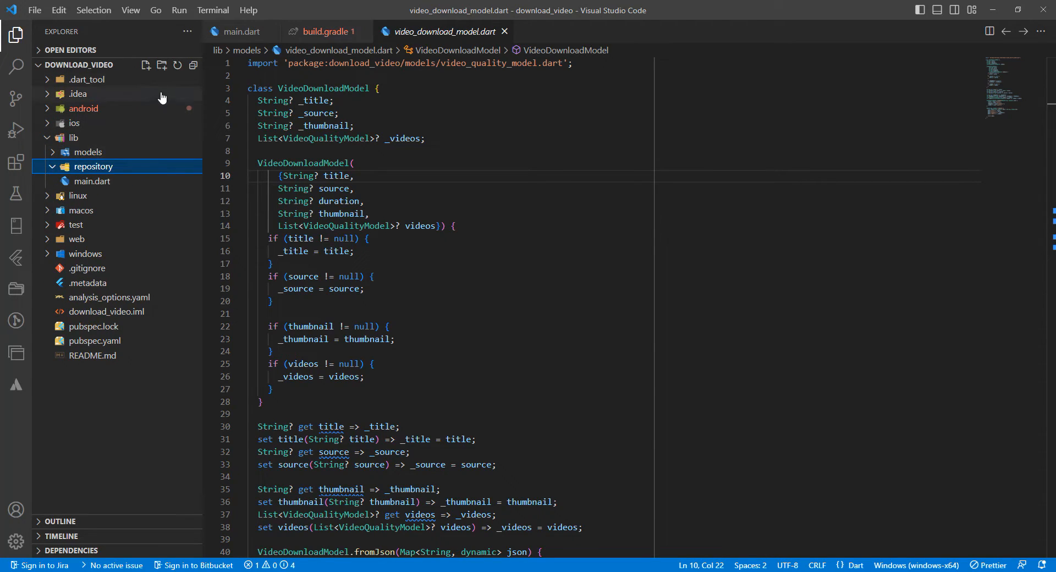
Step: Create video_downloader_repository.dart inside the repository folder
left_click(146, 65)
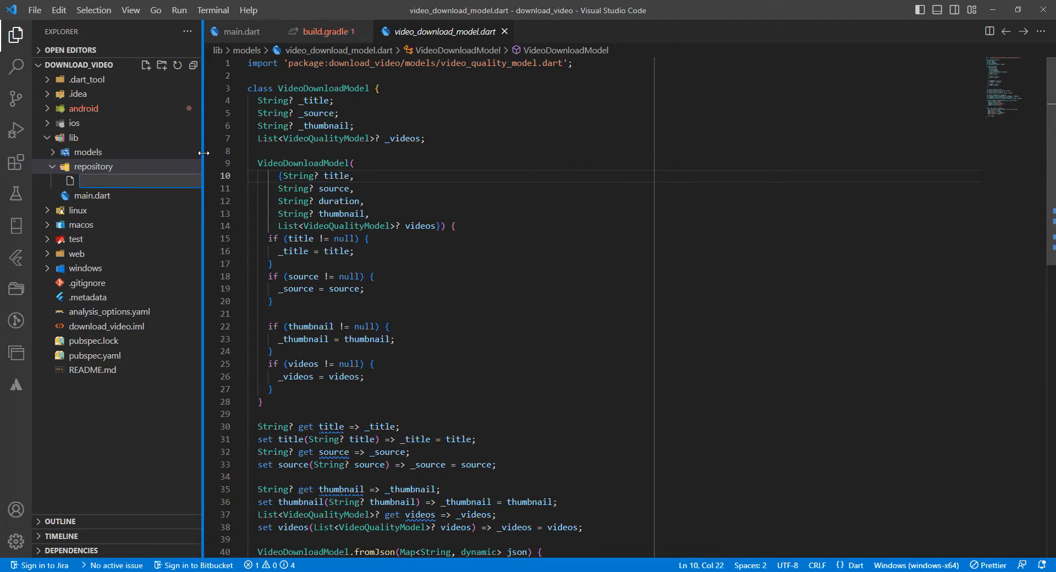
type("video_")
type("downloa")
type("der")
type("_reposito")
type("ry")
type(".dart")
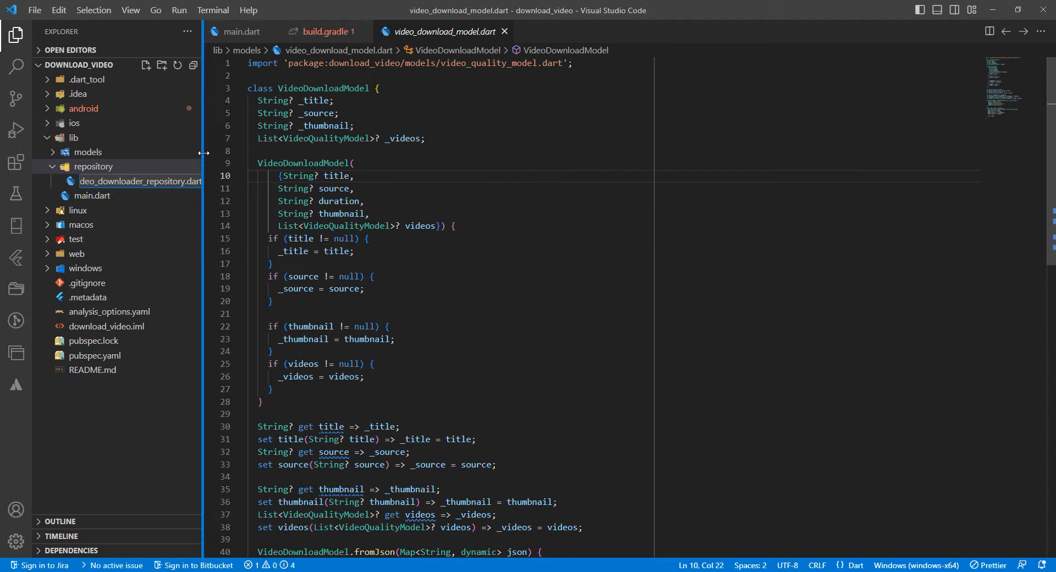
key("Return")
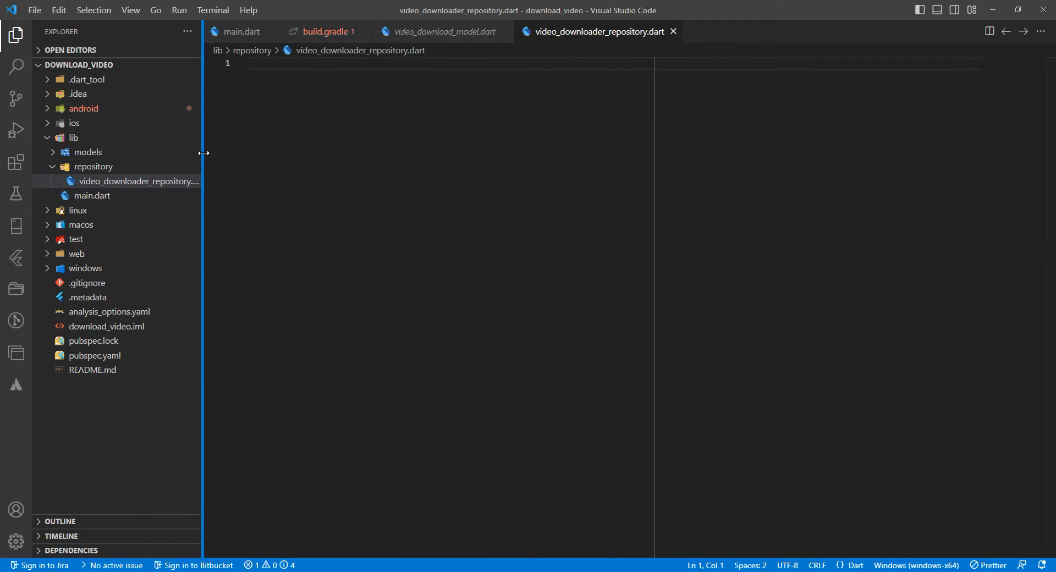
Step: Declare an empty class VideoDownloaderRepository {} with the capital R corrected
key("Return")
key("Return")
type("c")
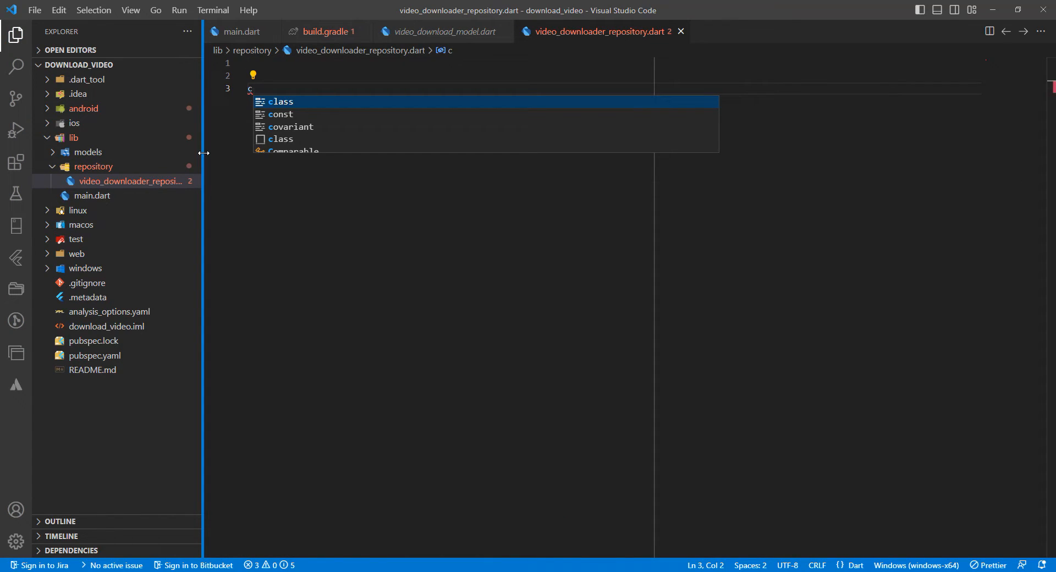
type("lass V")
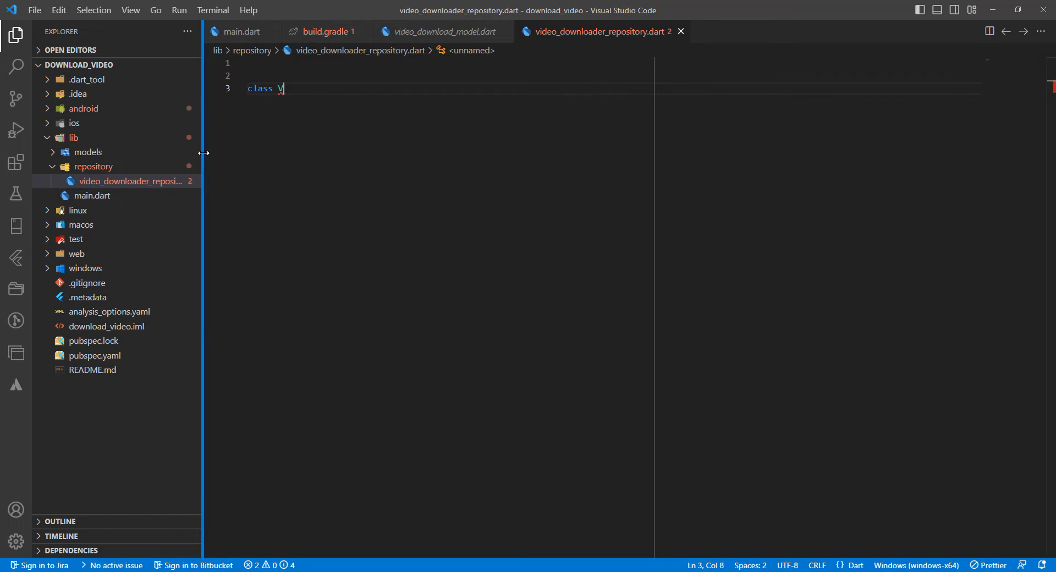
type("ideo")
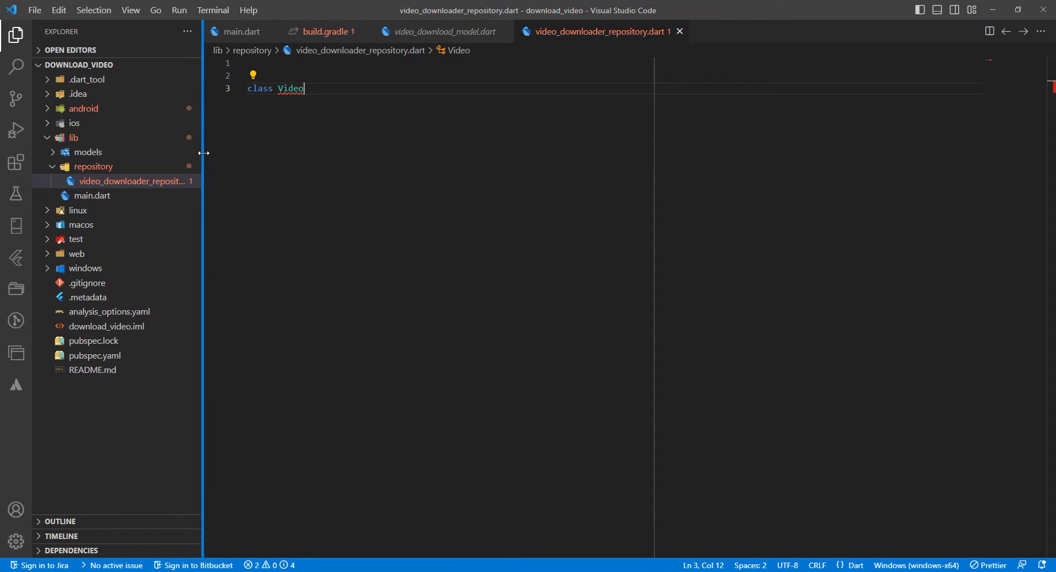
type("Dowlo")
key("BackSpace")
key("BackSpace")
type("nl")
type("oader")
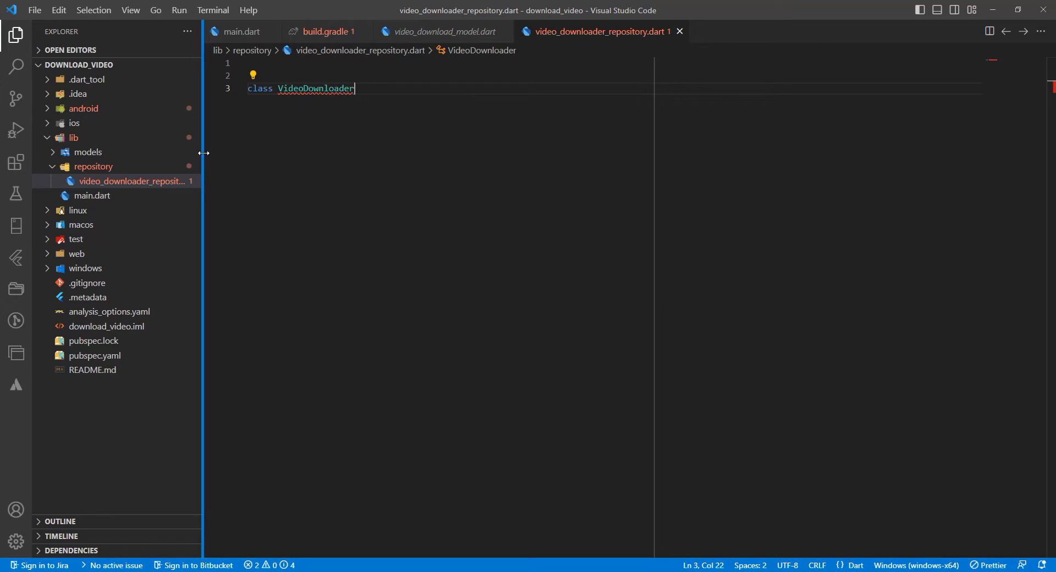
type("repo")
type("sitor")
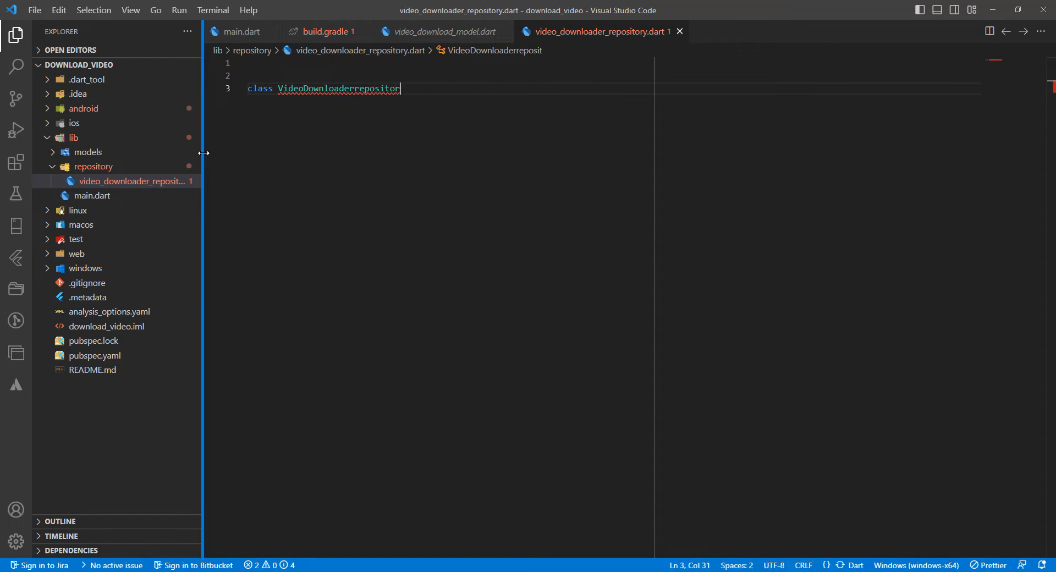
type("y")
key("Left")
key("Left")
key("Left")
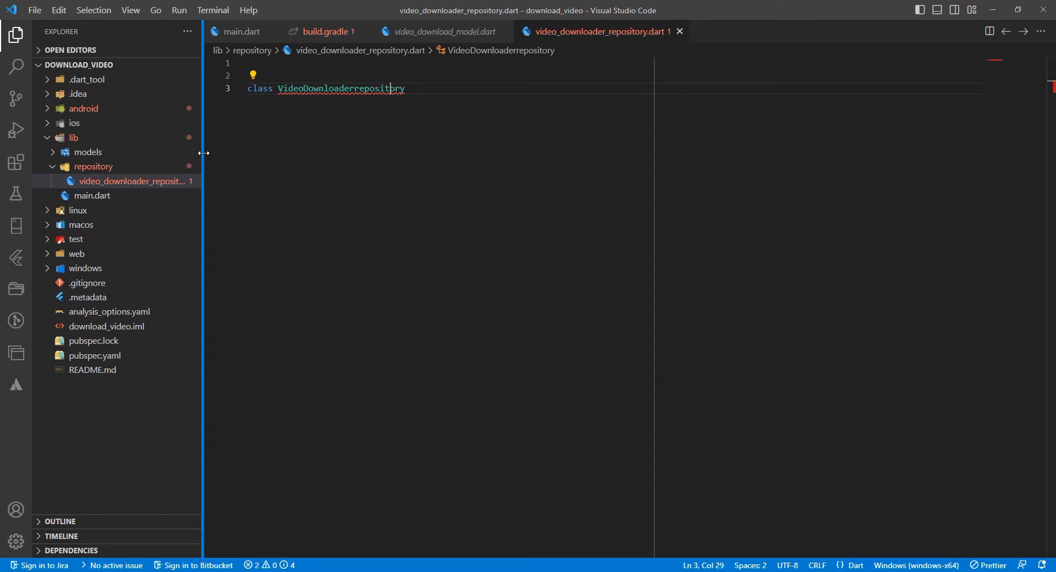
key("Delete")
type("Re")
key("Delete")
key("End")
type("{")
key("Return")
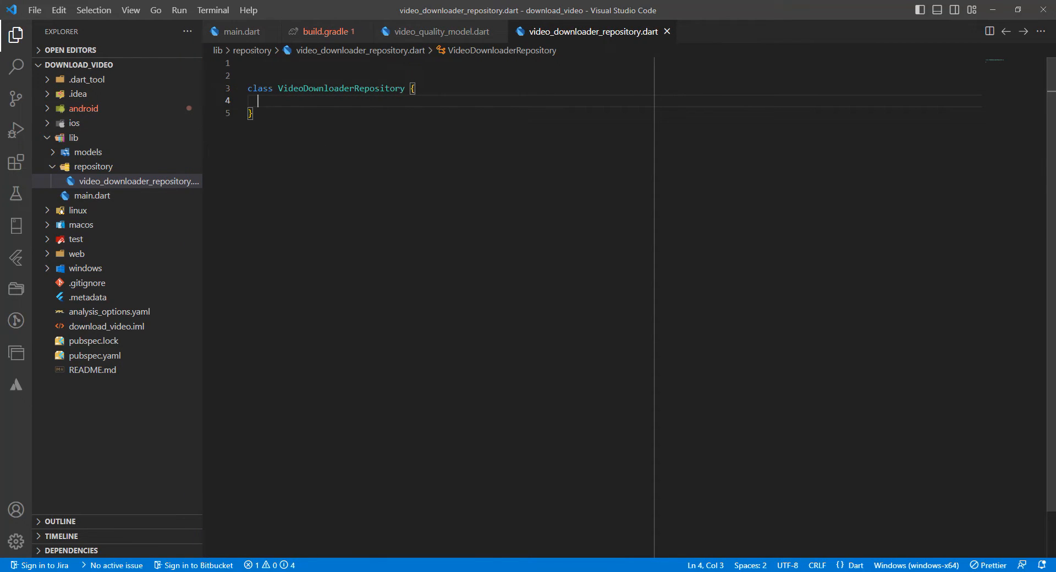
key("alt+Tab")
Step: Paste the copied extractor dependency under cupertino_icons in pubspec.yaml and save
left_click(368, 135)
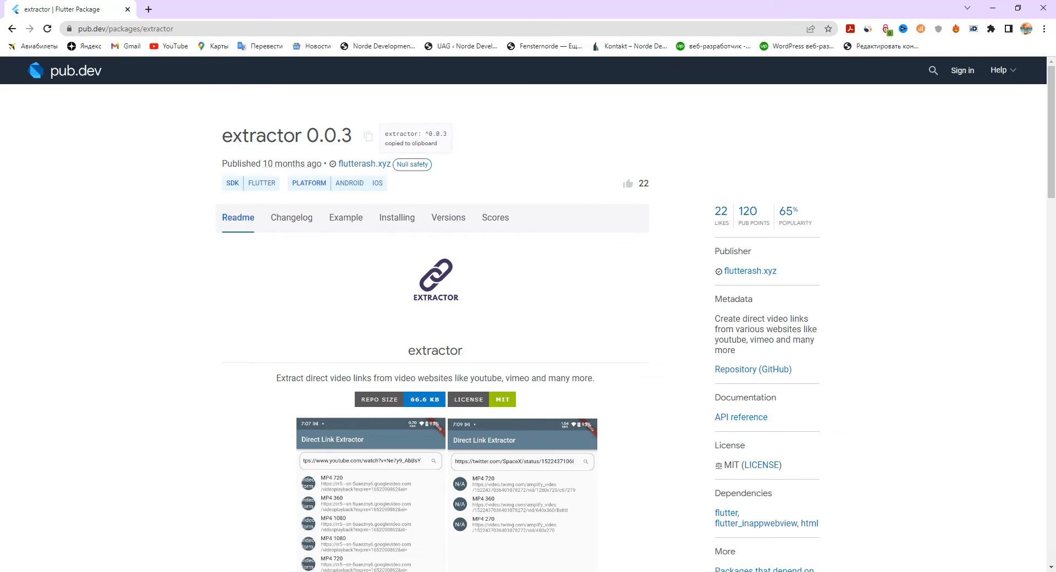
key("alt+Tab")
left_click(94, 355)
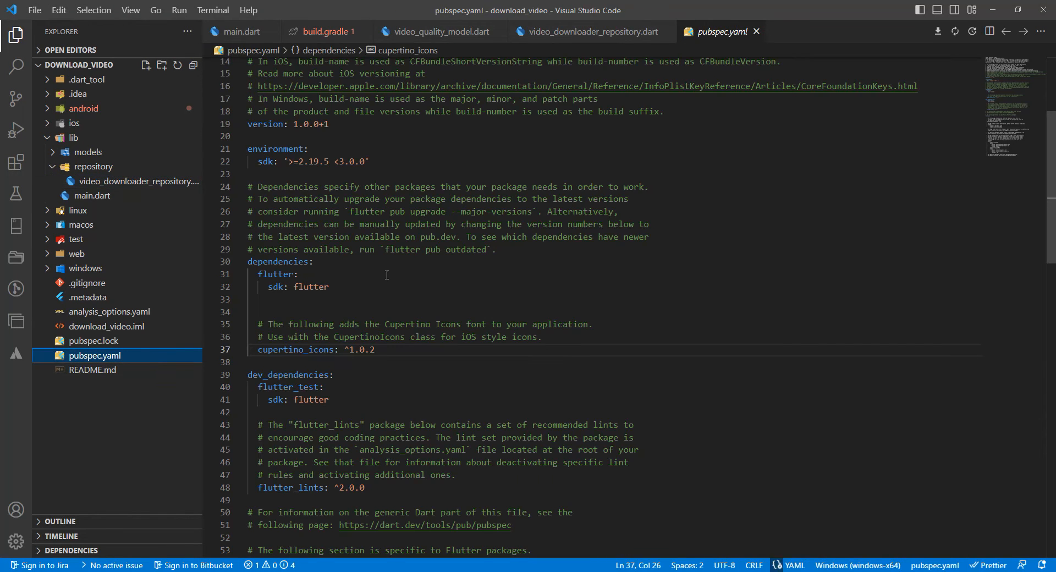
left_click(425, 349)
key("Return")
key("ctrl+v")
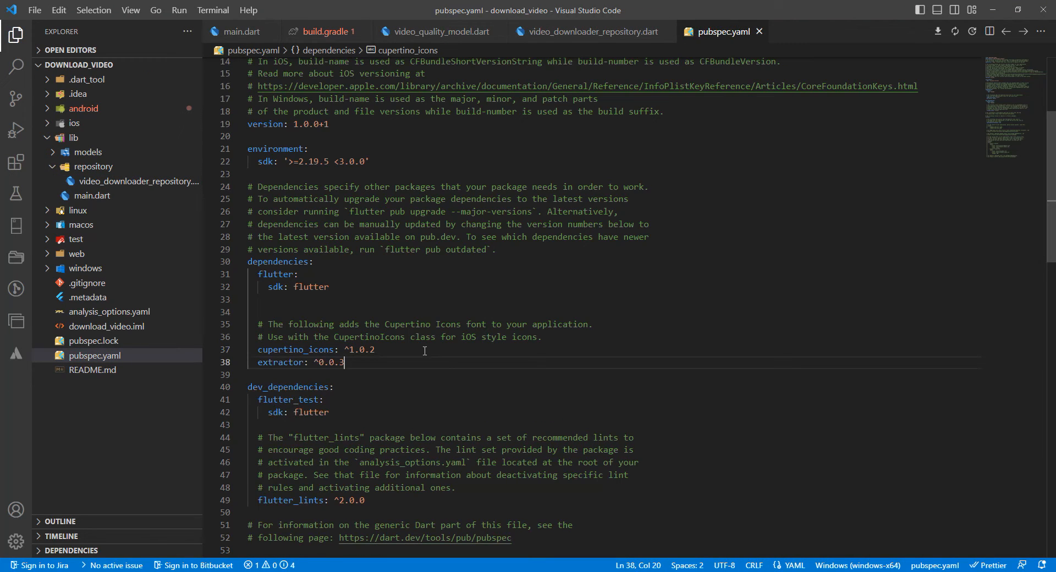
key("ctrl+s")
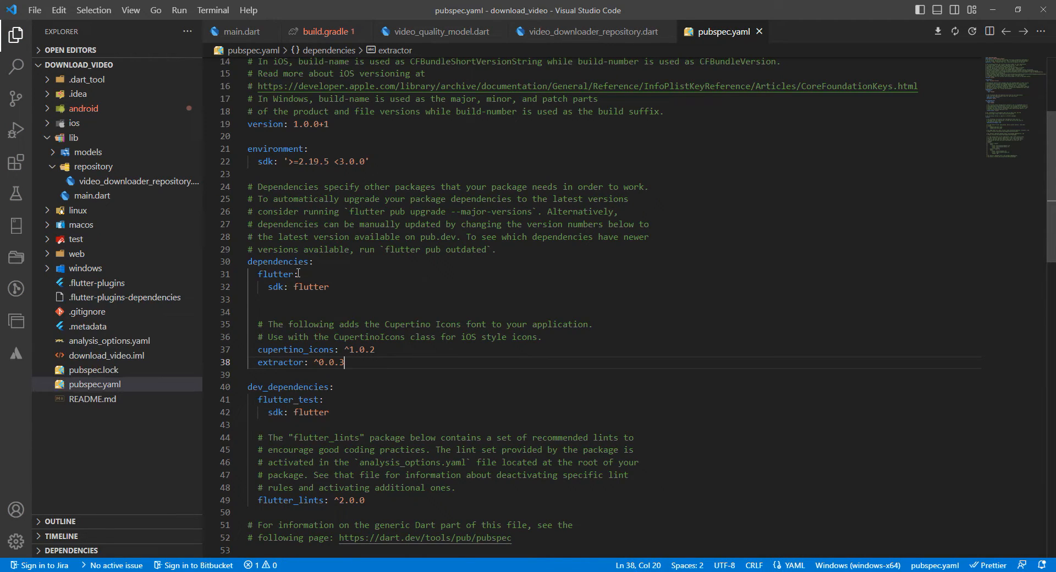
Step: Review video_download_model.dart and video_quality_model.dart from the models folder
left_click(111, 166)
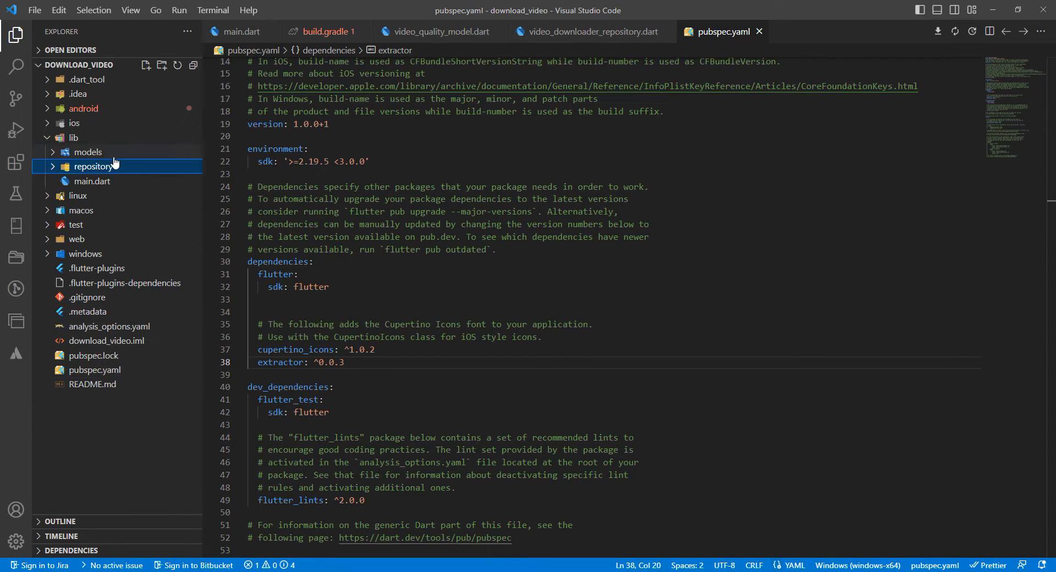
left_click(115, 154)
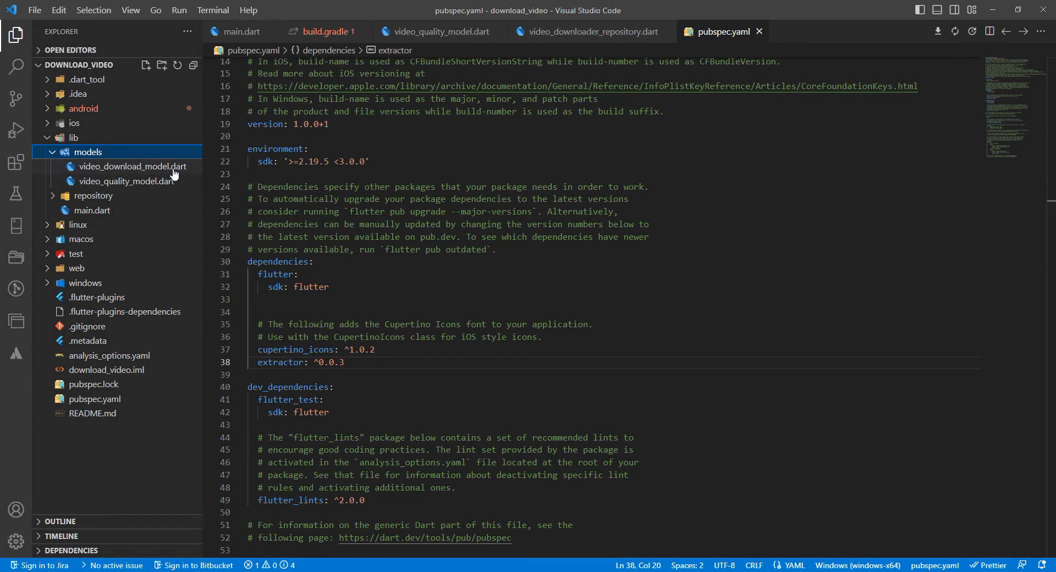
left_click(132, 167)
scroll(439, 241, "down", 3)
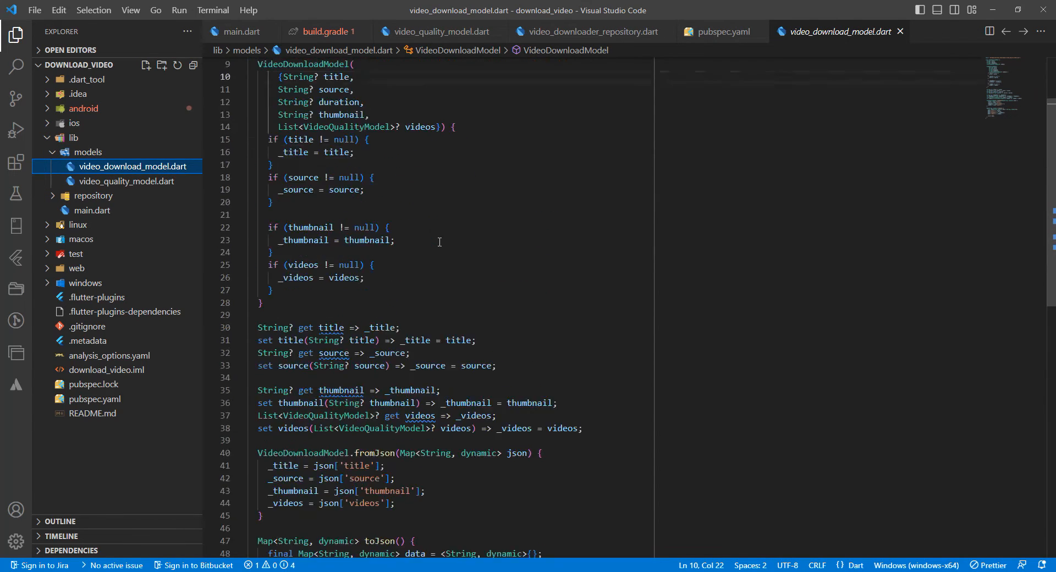
scroll(439, 241, "up", 3)
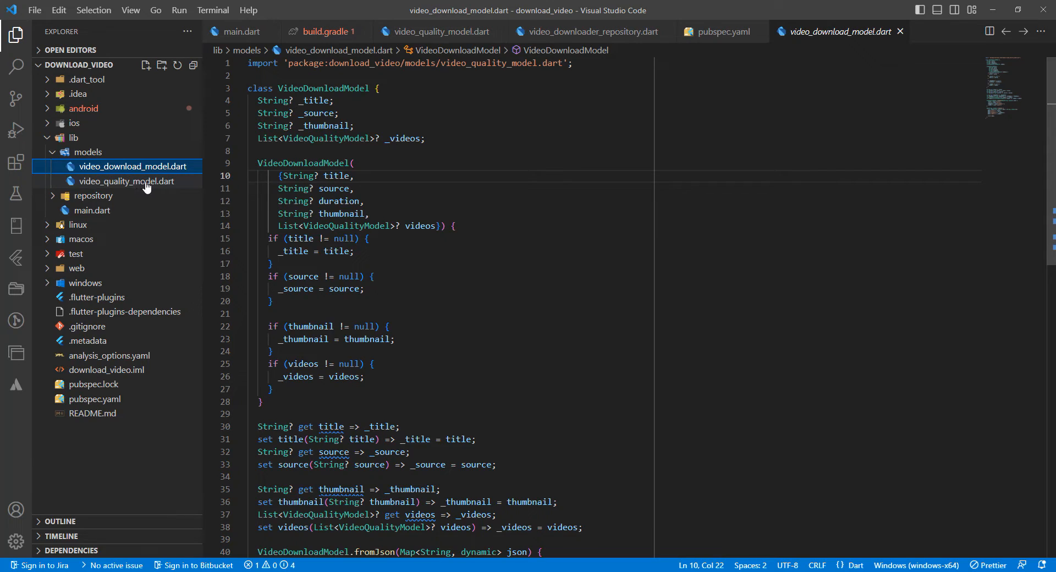
left_click(127, 180)
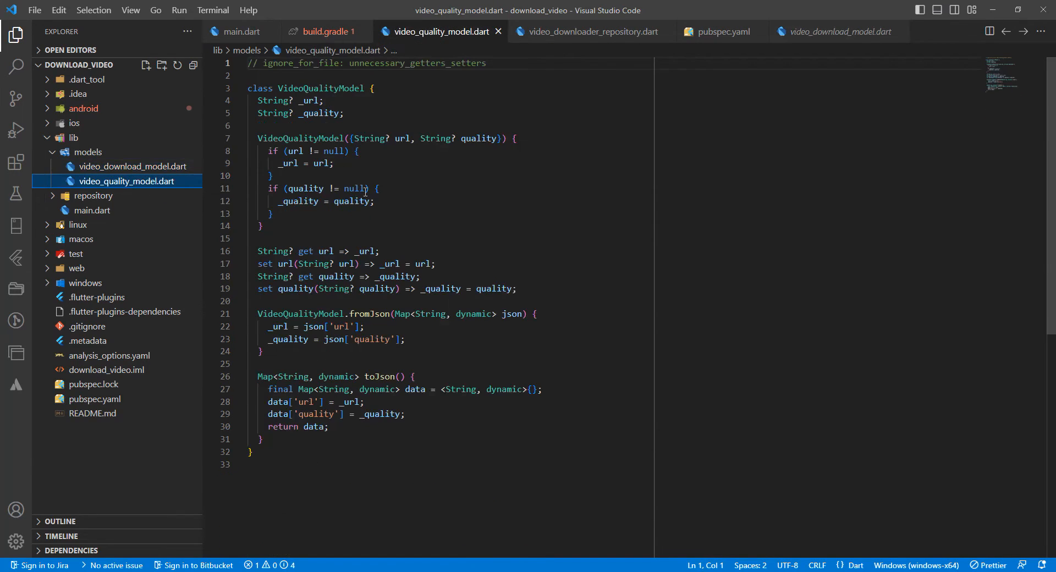
left_click(587, 313)
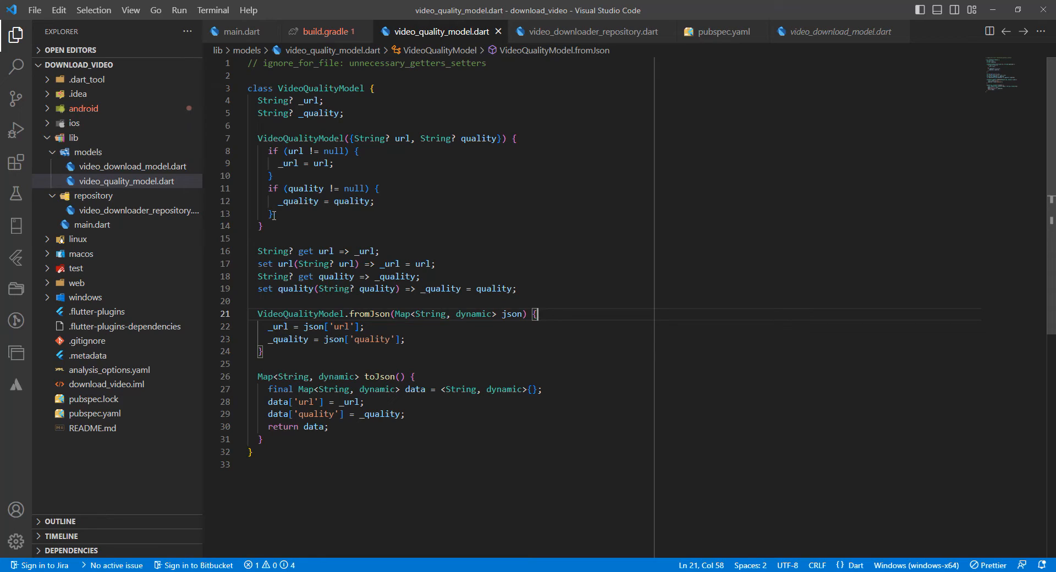
Step: Start a Future declaration in the class and copy the VideoDownloadModel name from its model file
left_click(116, 210)
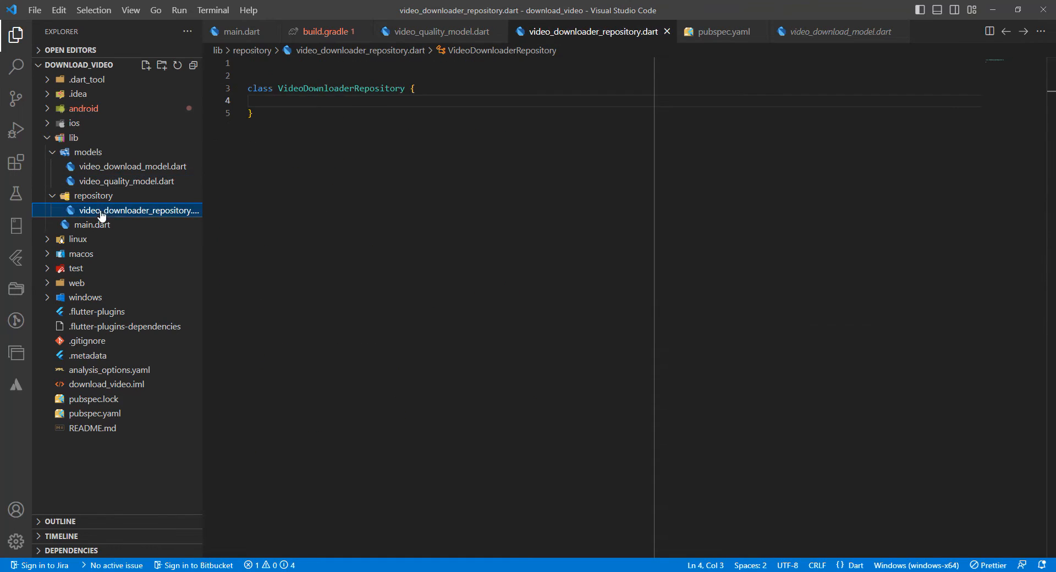
left_click(281, 99)
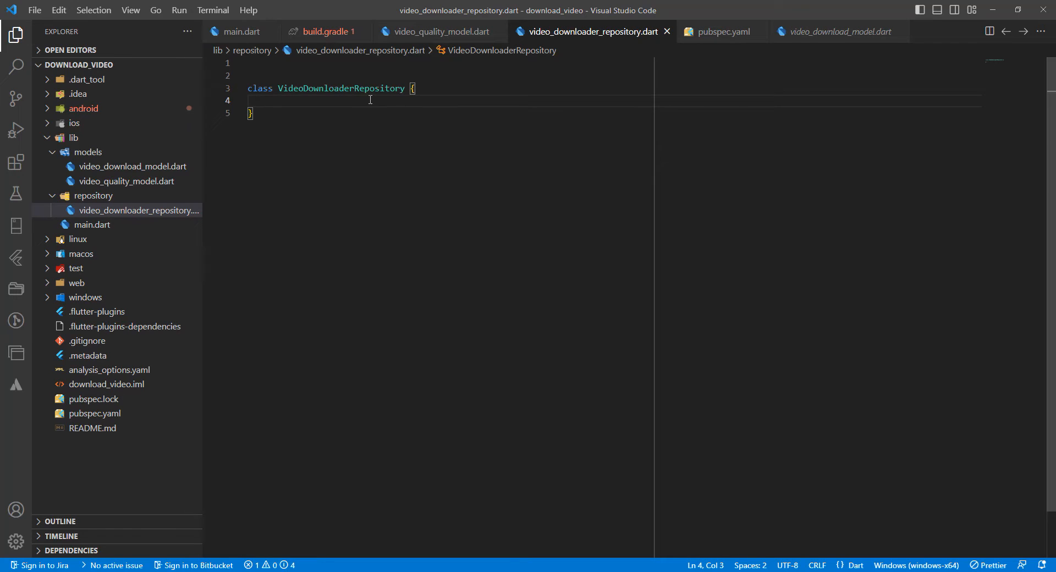
key("Return")
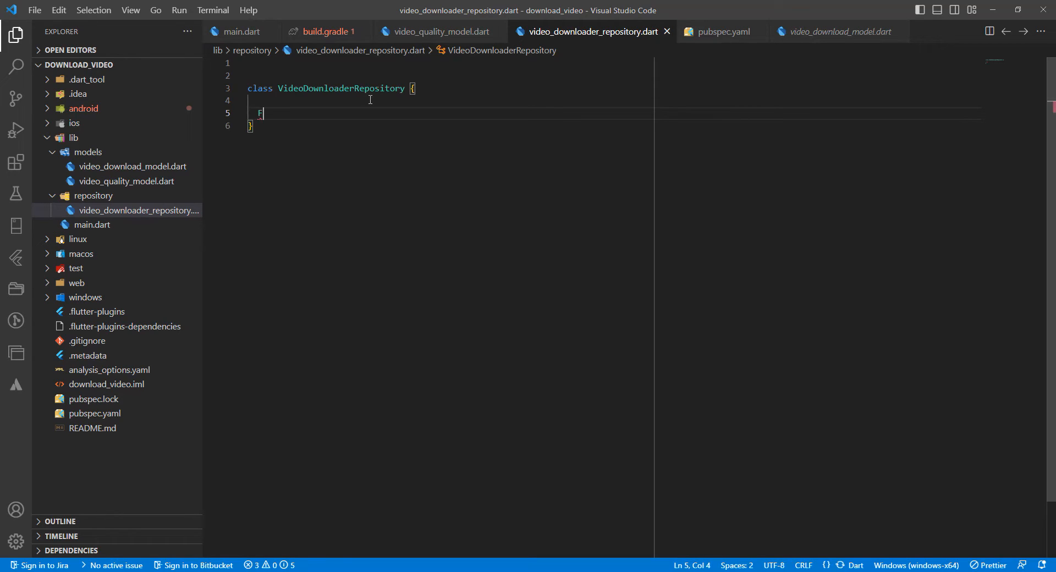
type("Future")
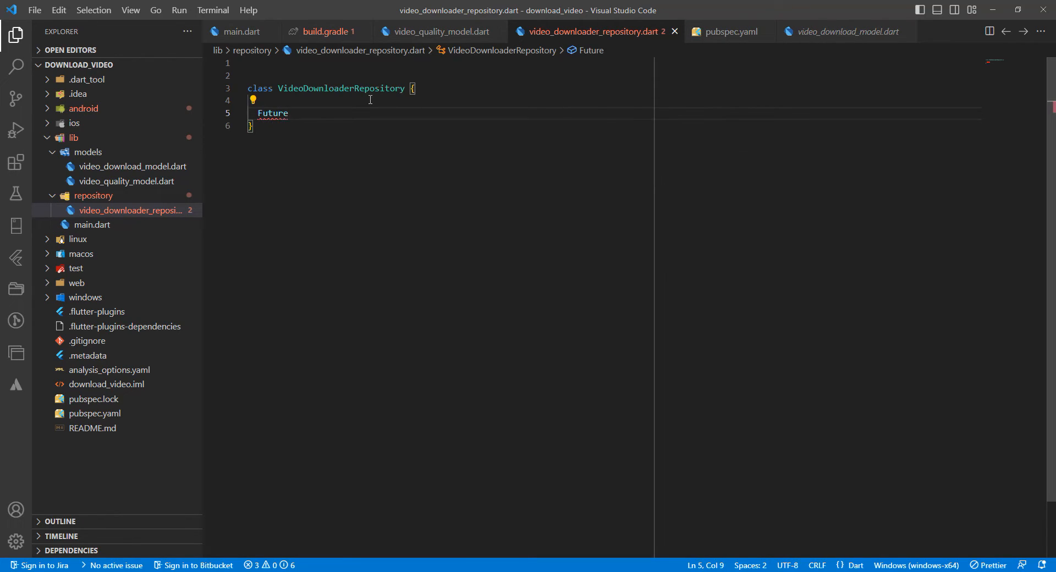
type("<>")
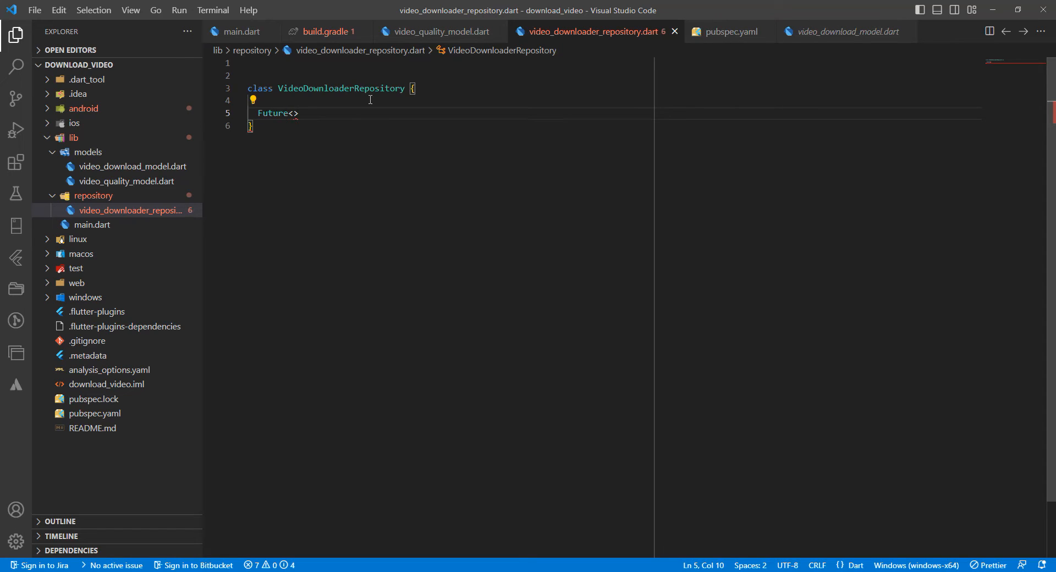
type("Vide")
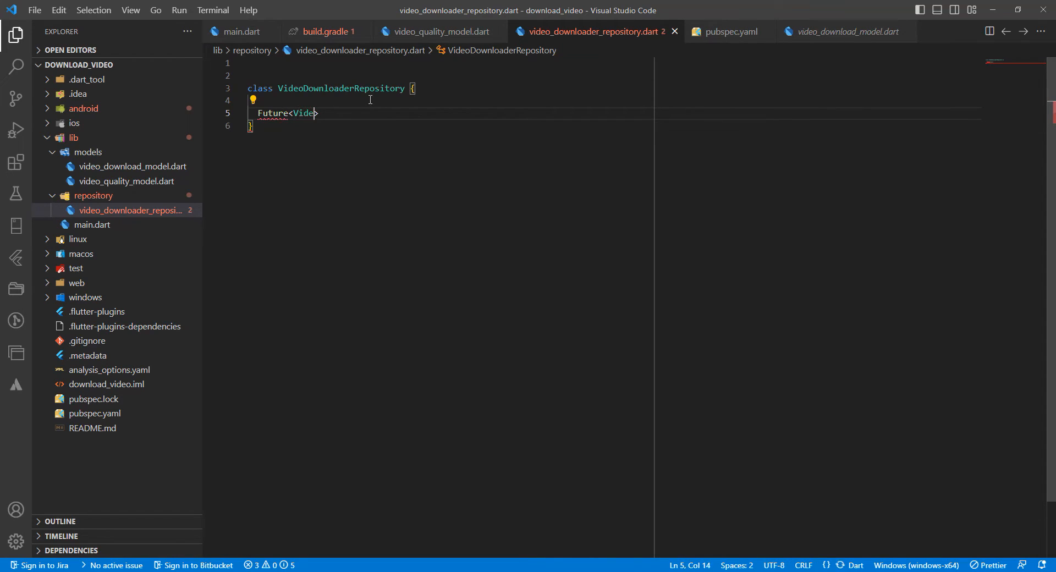
type("o")
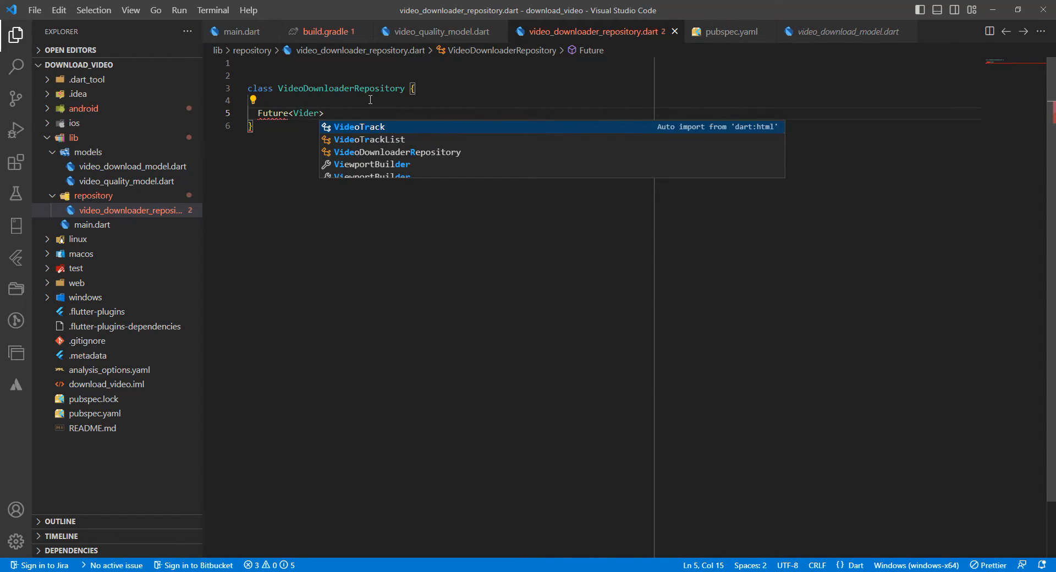
type("Do")
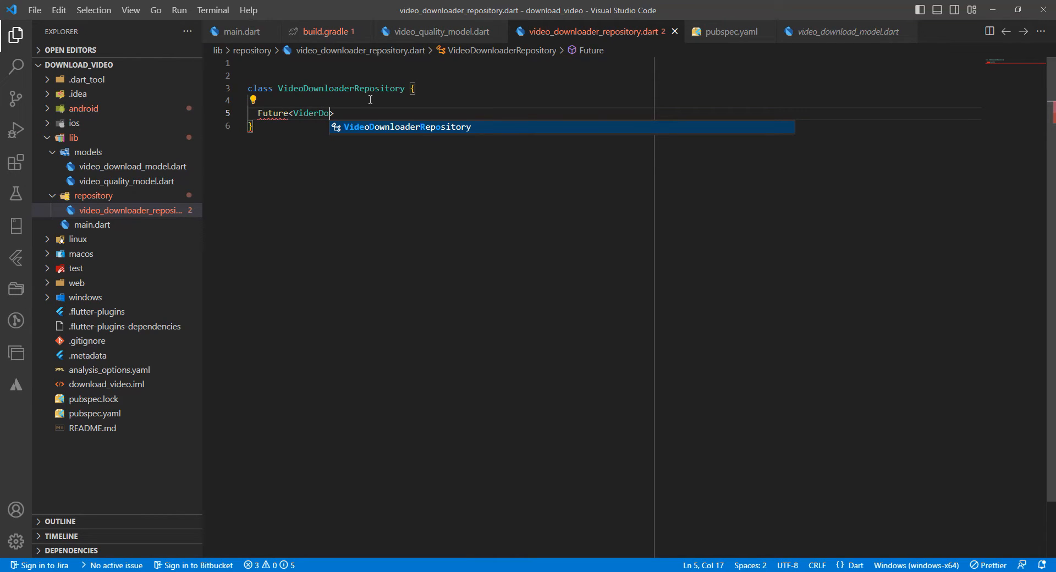
left_click(132, 166)
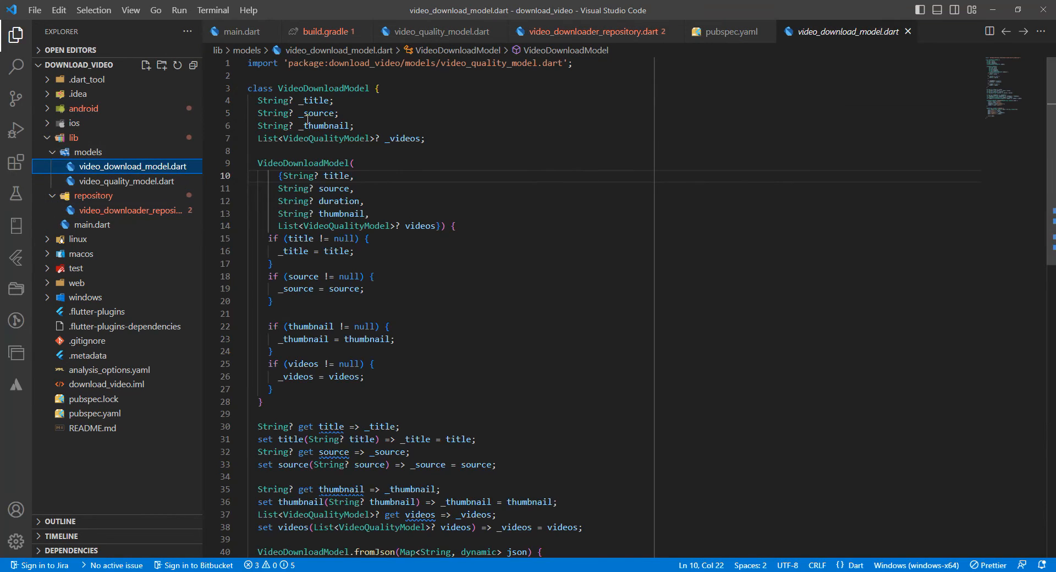
double_click(322, 88)
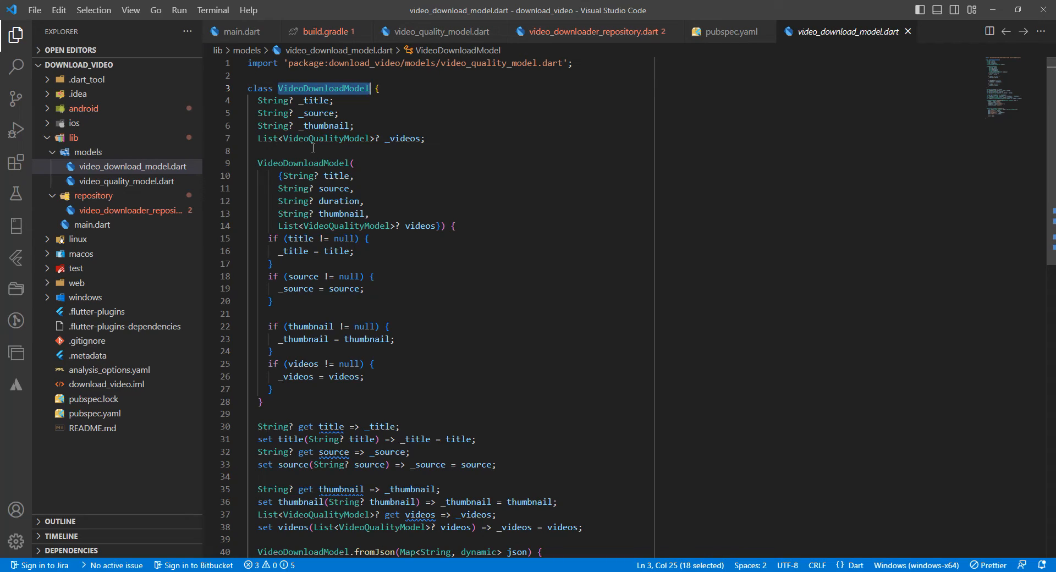
key("ctrl+c")
Step: Make the Future's type VideoDownloadModel? and Quick Fix-import the model library
left_click(132, 210)
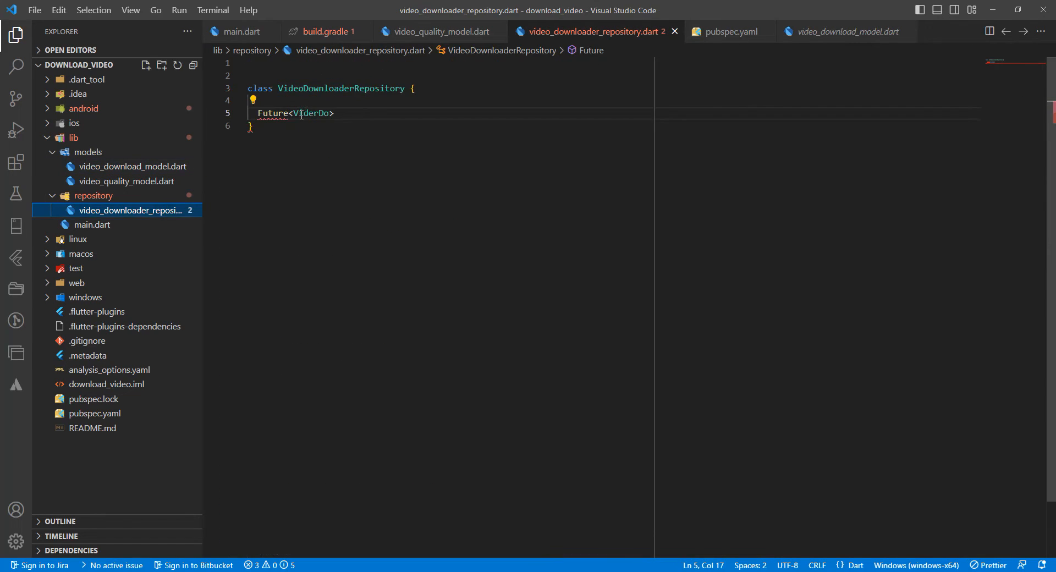
key("ctrl+v")
type("?")
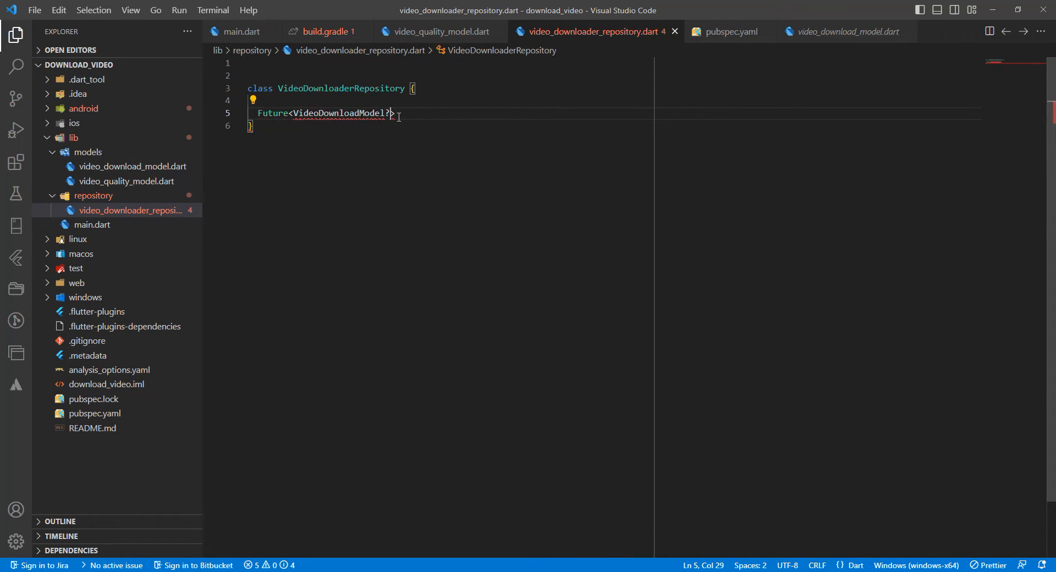
left_click(253, 100)
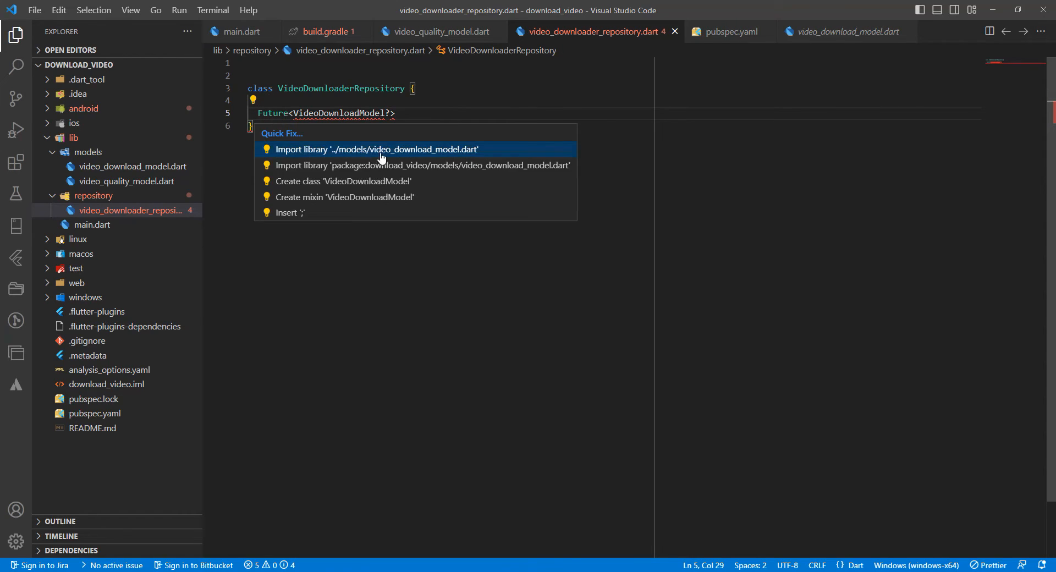
left_click(417, 171)
key("Right")
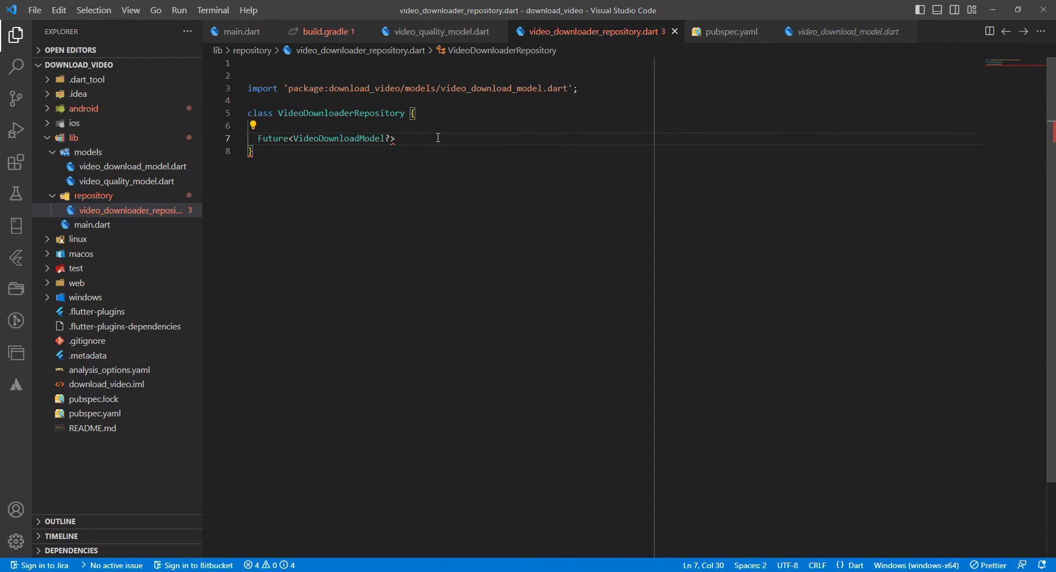
type(" get")
type("Availa")
type("ble")
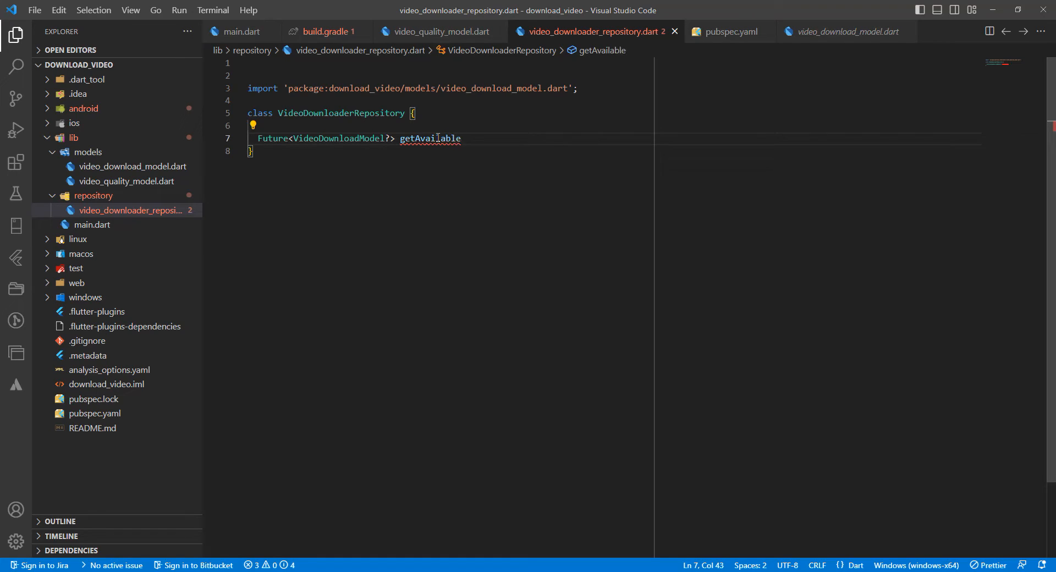
type("Y")
type("T")
type("Videos")
type("(S")
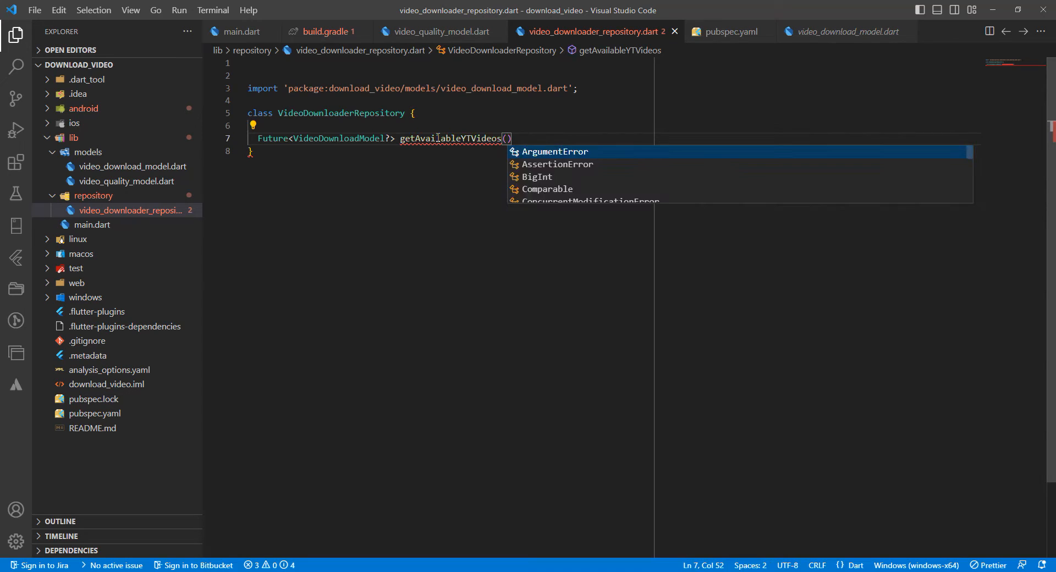
type("tring ")
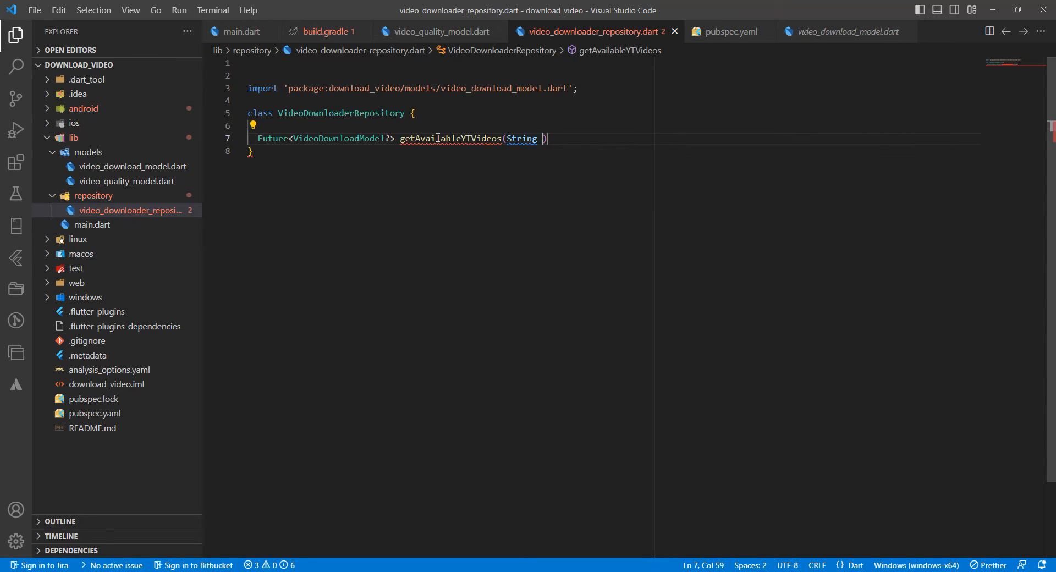
type("ur")
type("l) {")
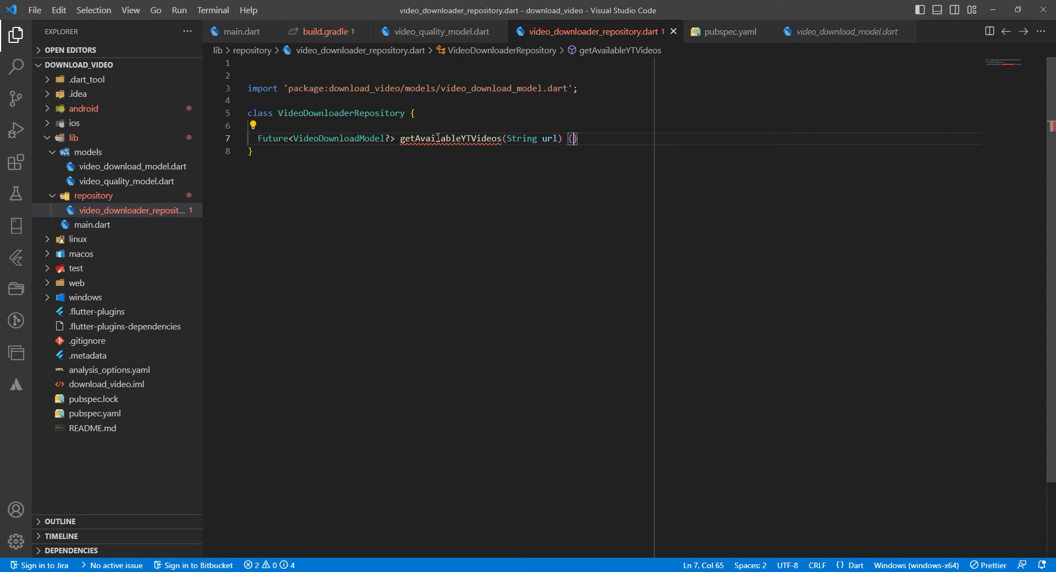
Step: Mark getAvailableYTVideos(String url) async and add an empty try {} block, clearing typos
key("Left")
type("async")
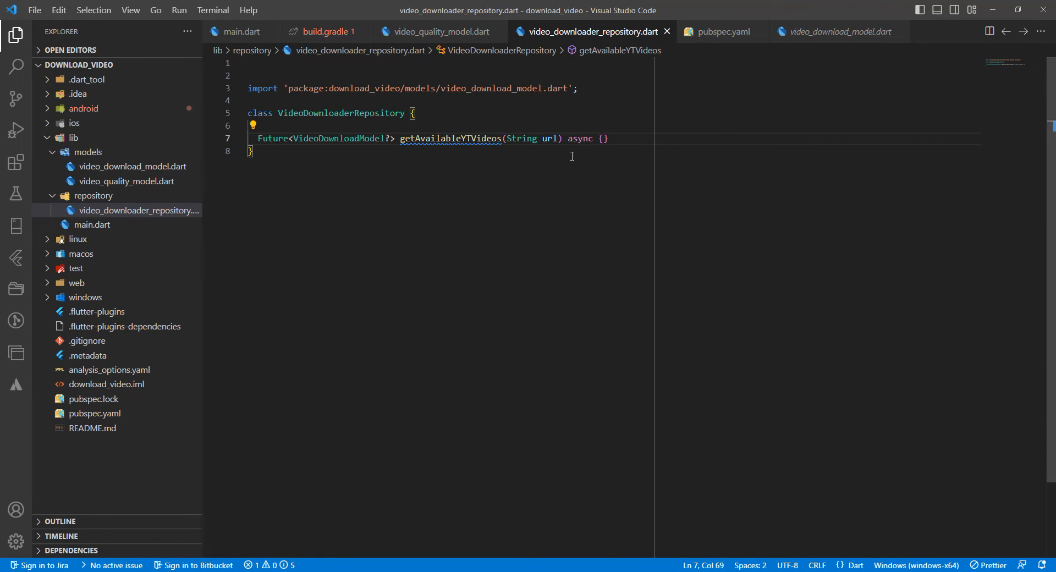
key("Right")
key("Right")
key("Return")
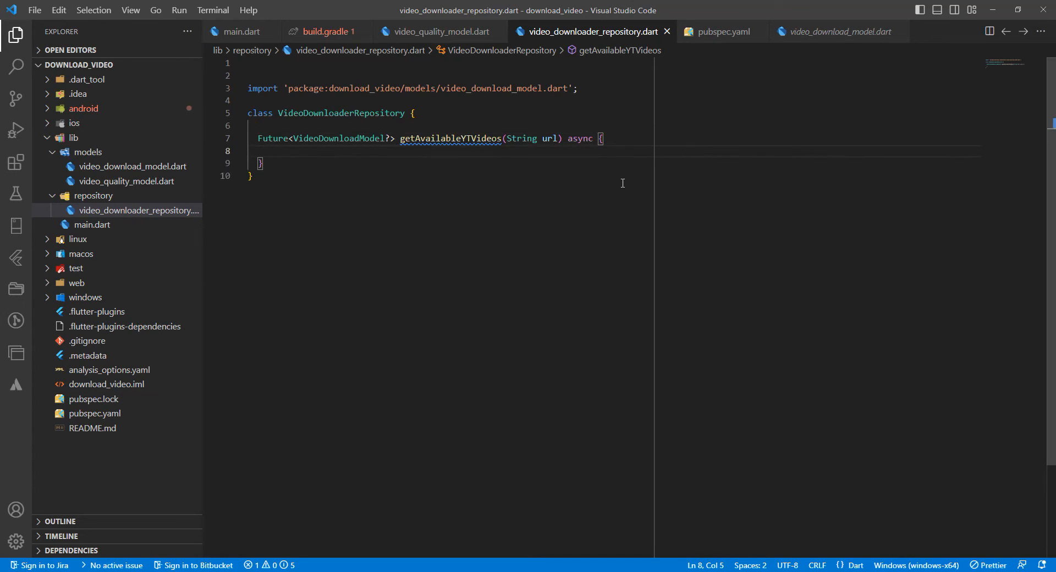
type("try ")
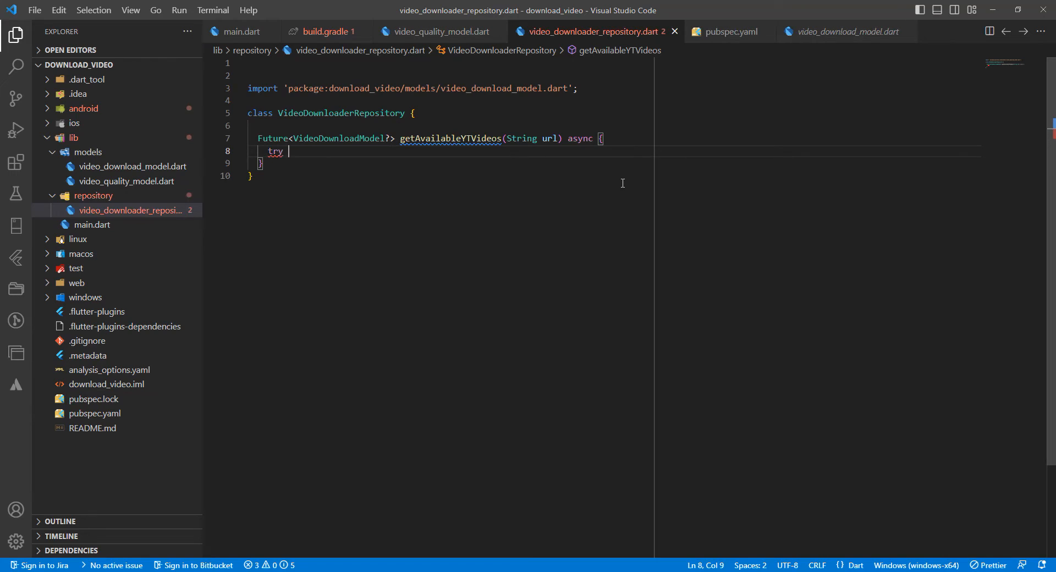
type("{")
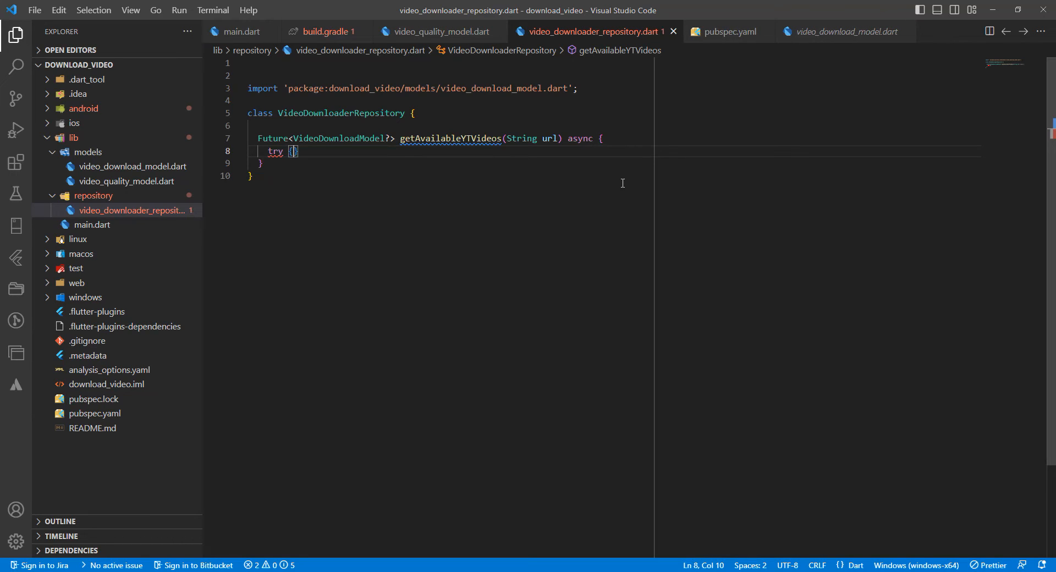
key("Right")
type("cathh")
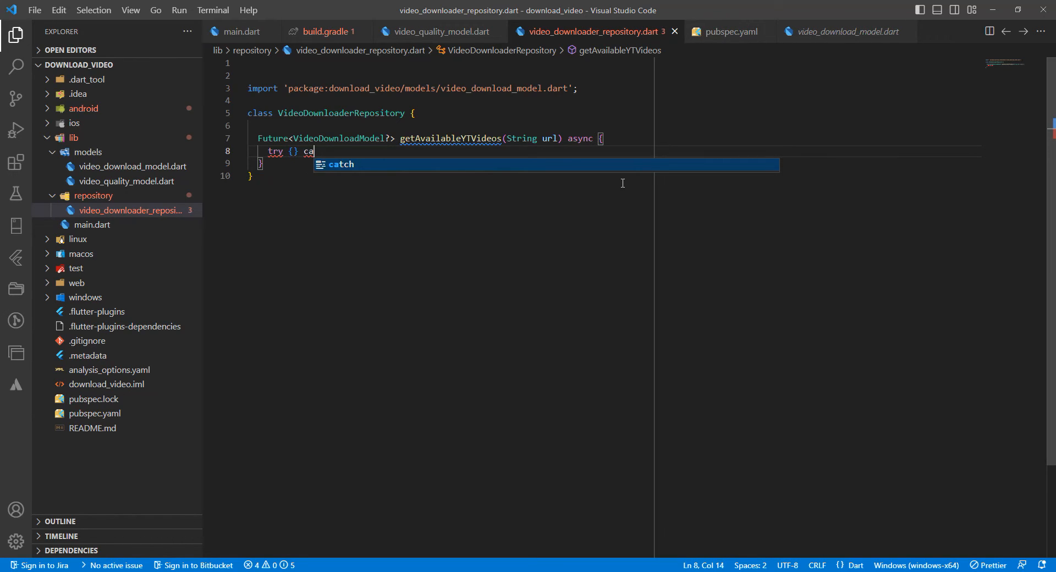
key("BackSpace")
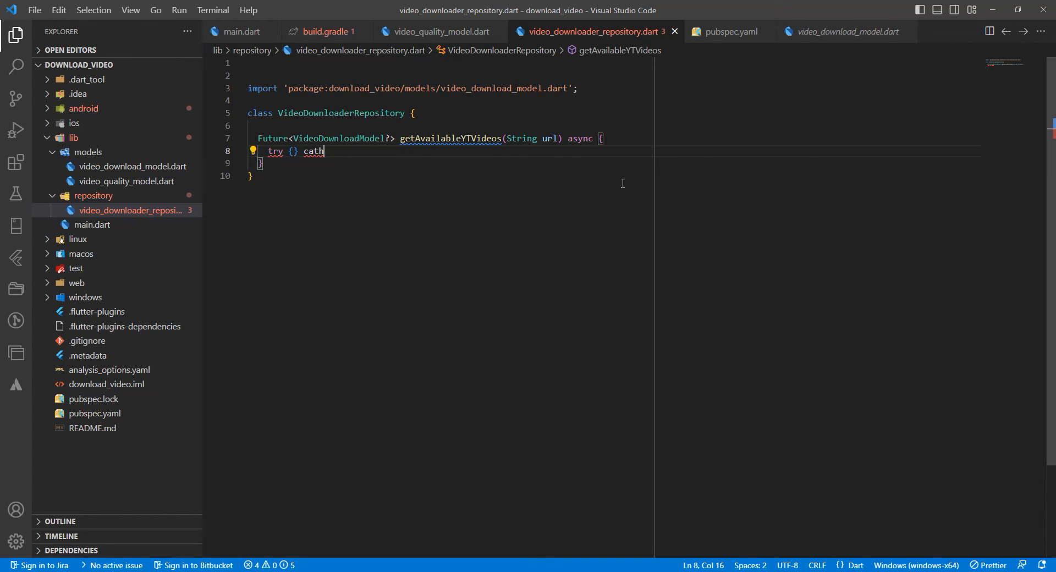
key("BackSpace")
key("BackSpace")
key("BackSpace")
type("o")
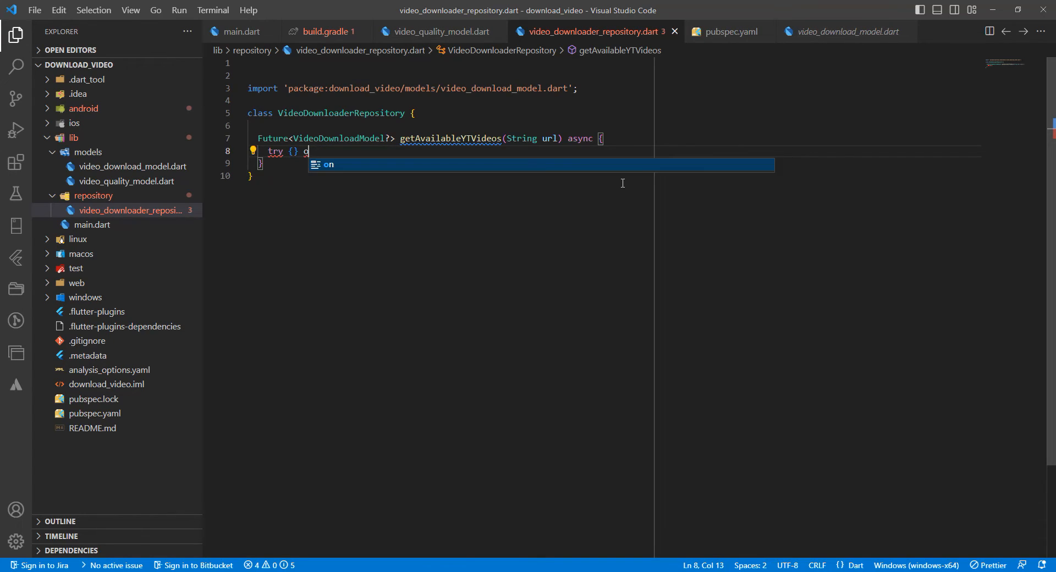
key("BackSpace")
key("BackSpace")
type("on")
Step: Add an on Exception catch(e) clause with its own body after the try block
key("Escape")
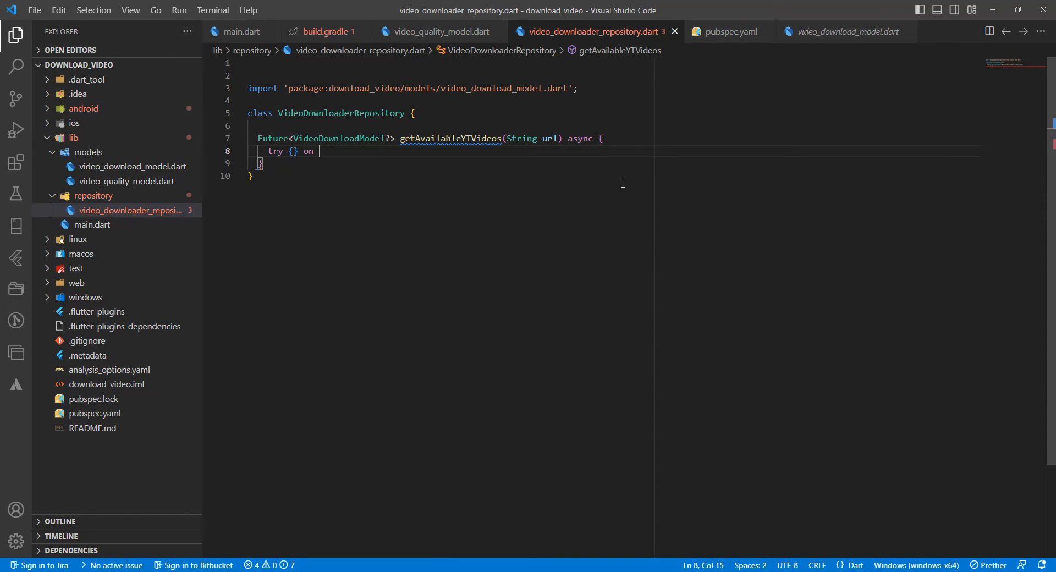
type("Ex")
key("Return")
type("ception c")
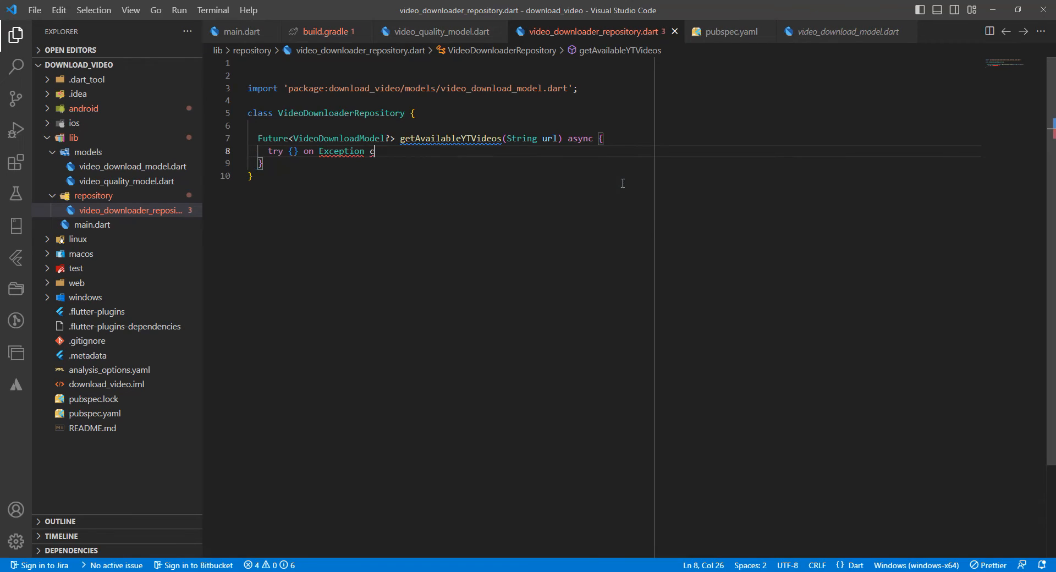
key("Down")
key("Return")
type("(")
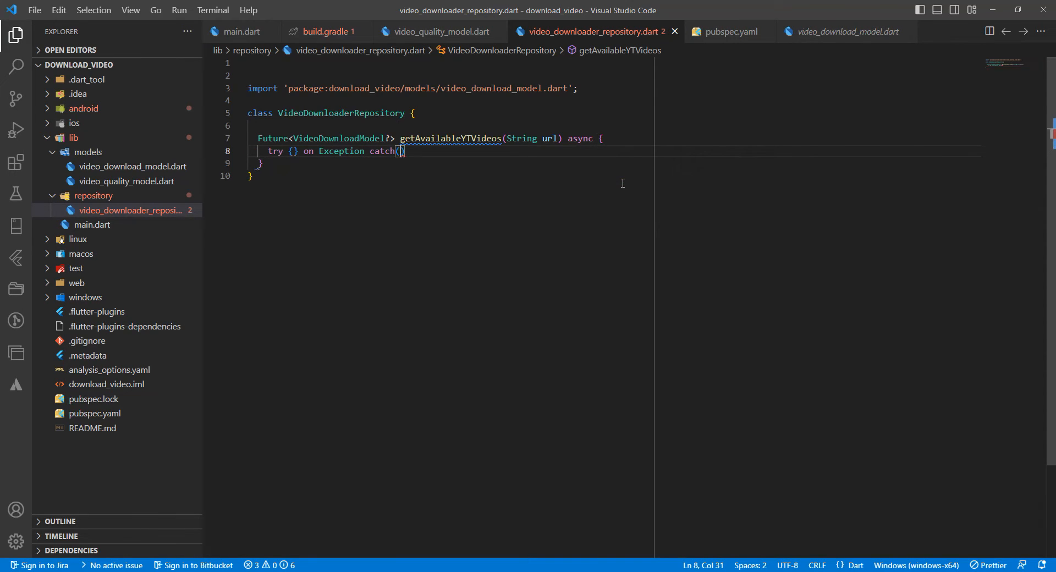
type("e")
key("Right")
type("{")
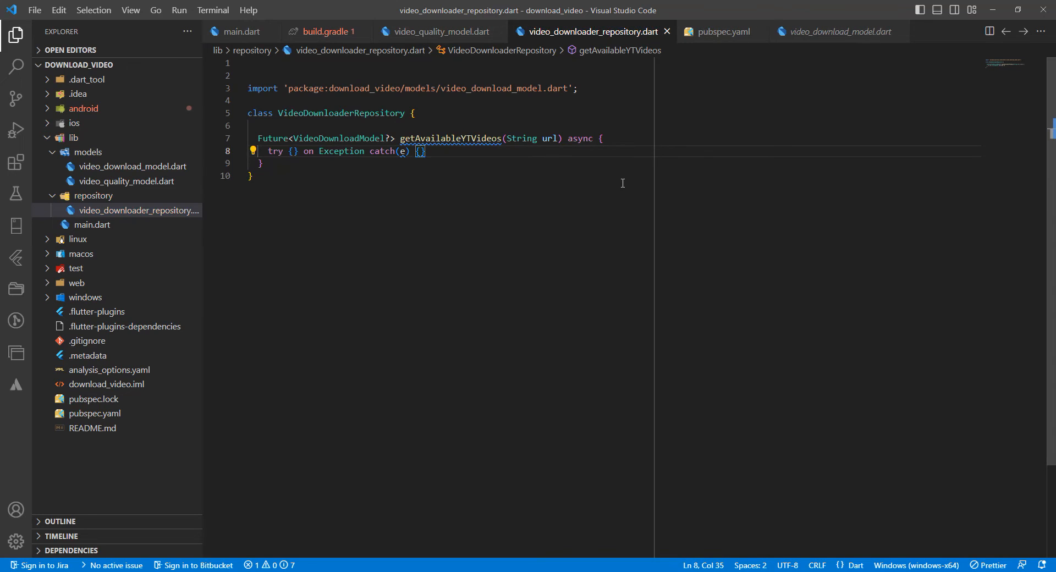
key("Return")
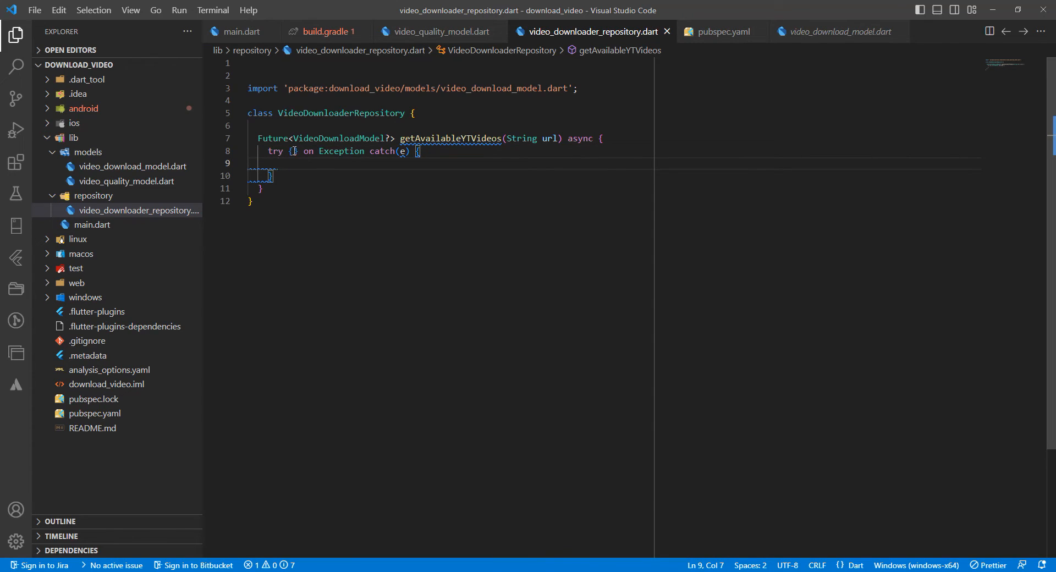
left_click(295, 151)
Step: Write final response = await Extractor.getDirectLink(link: url) in the try block, auto-importing extractor
key("Return")
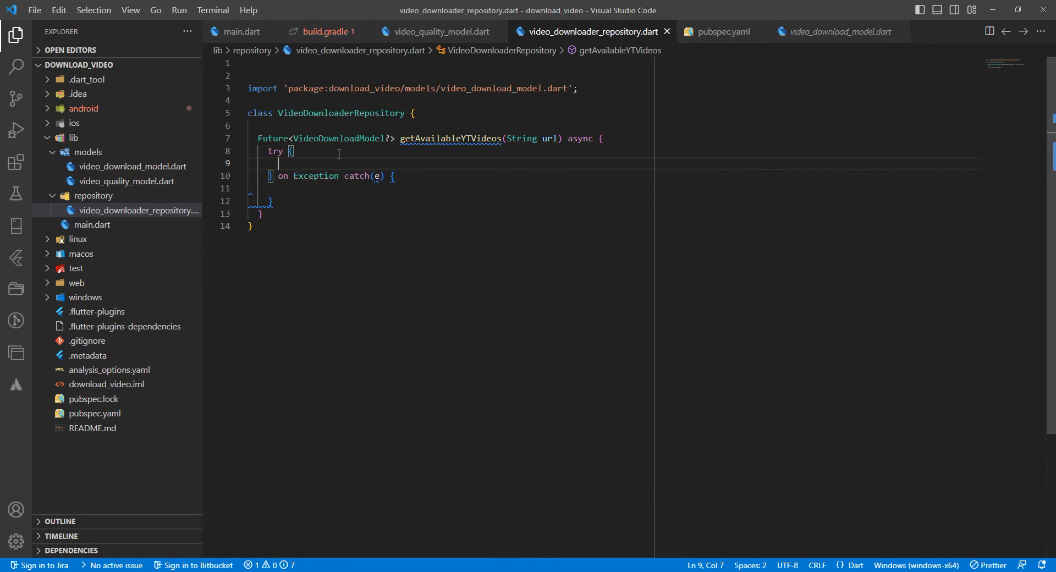
key("ctrl+shift+Return")
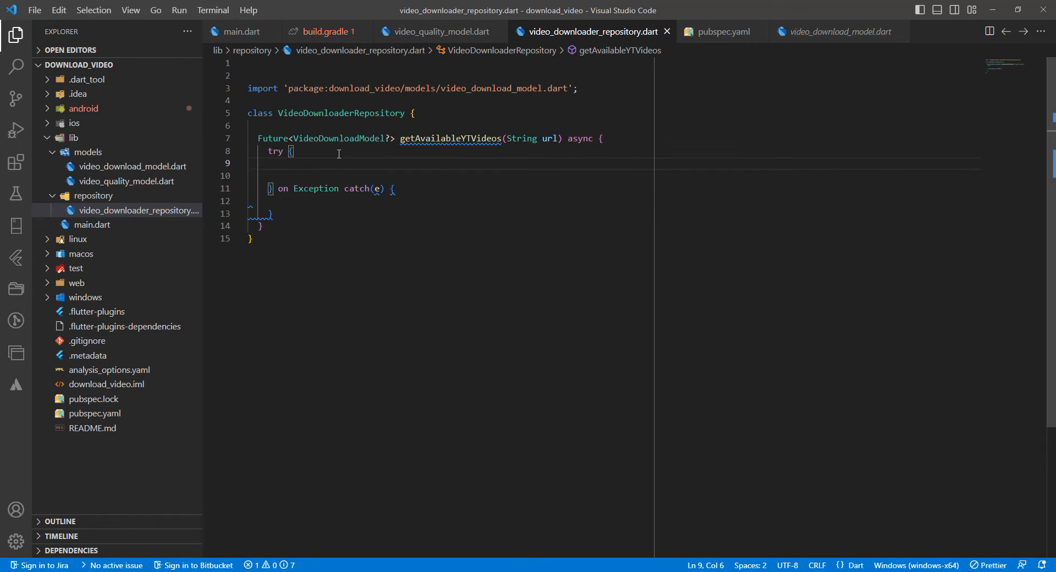
type("fina")
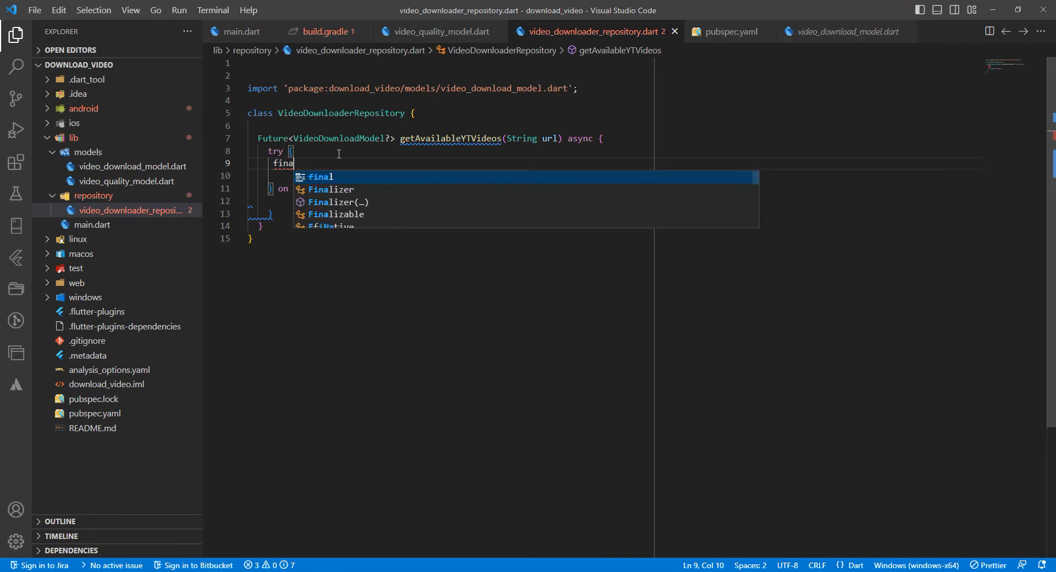
type("l re")
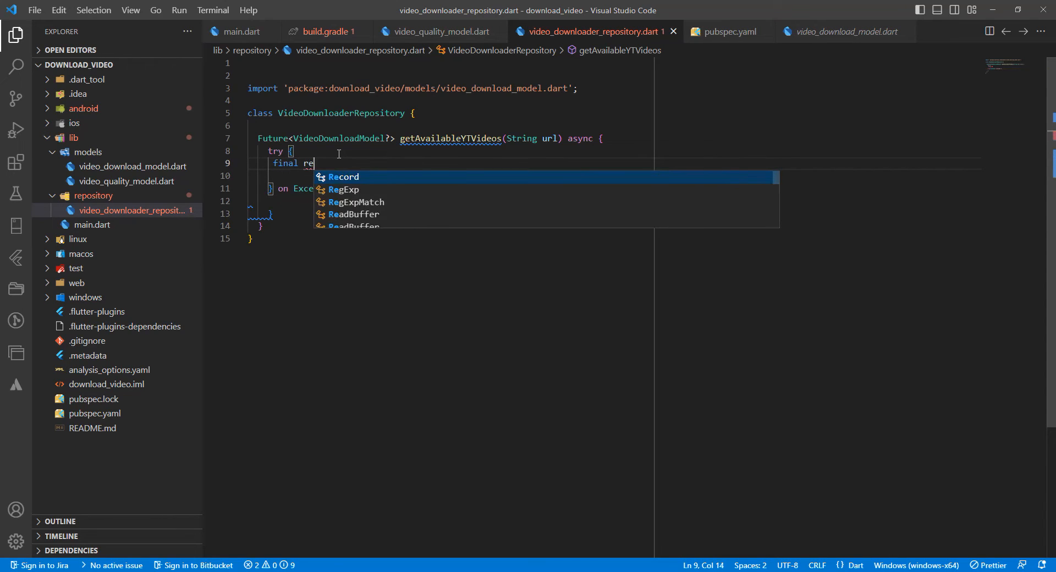
type("sponse")
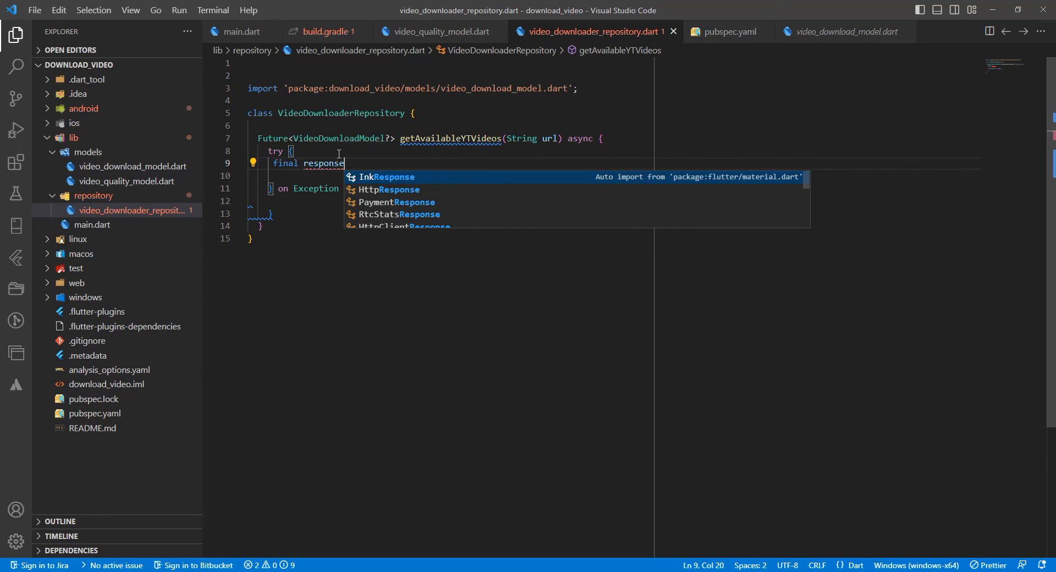
type(" = a")
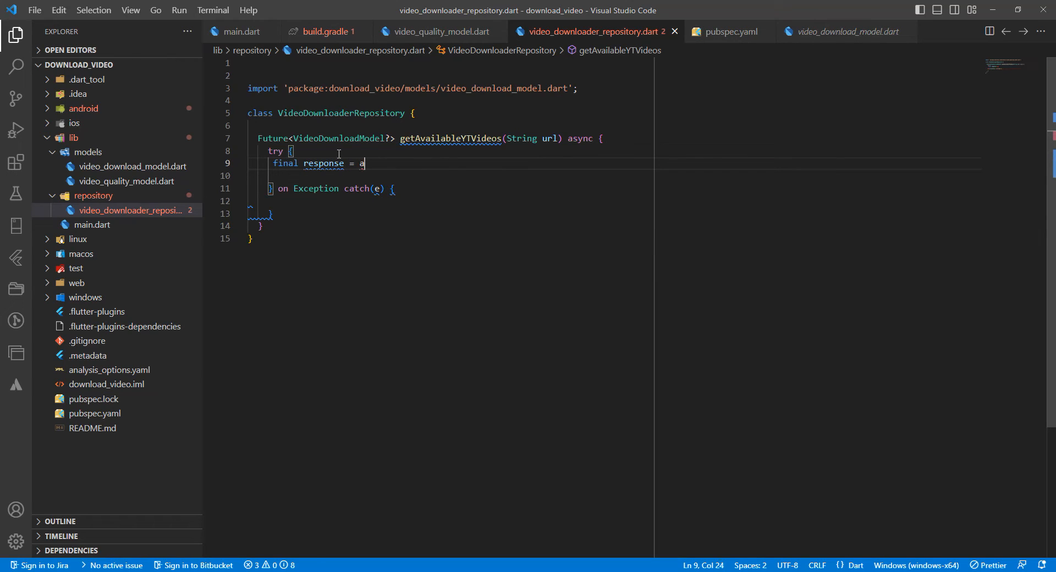
type("wait ")
type("Ex")
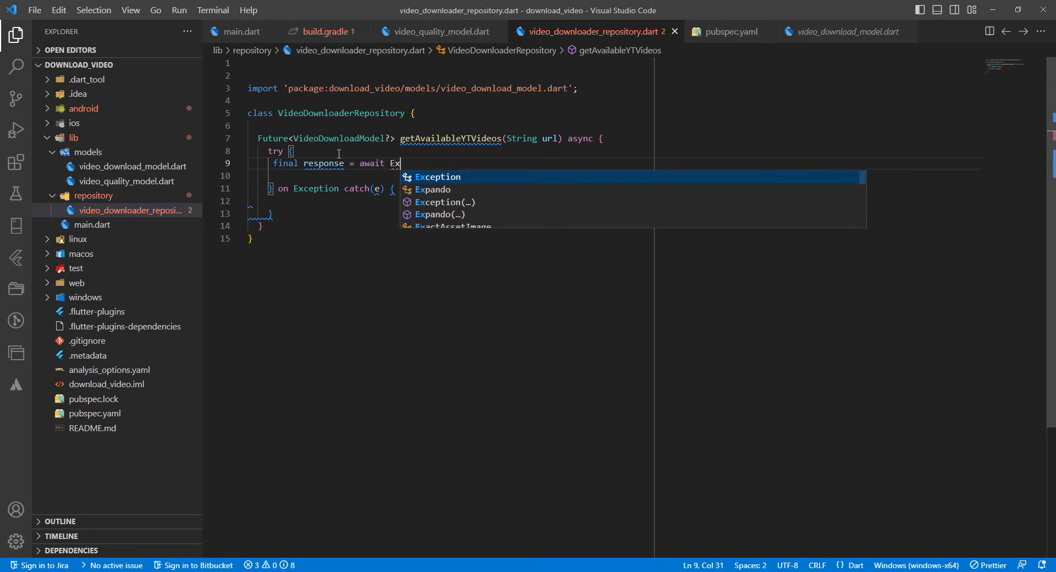
type("tr")
key("Return")
type(".")
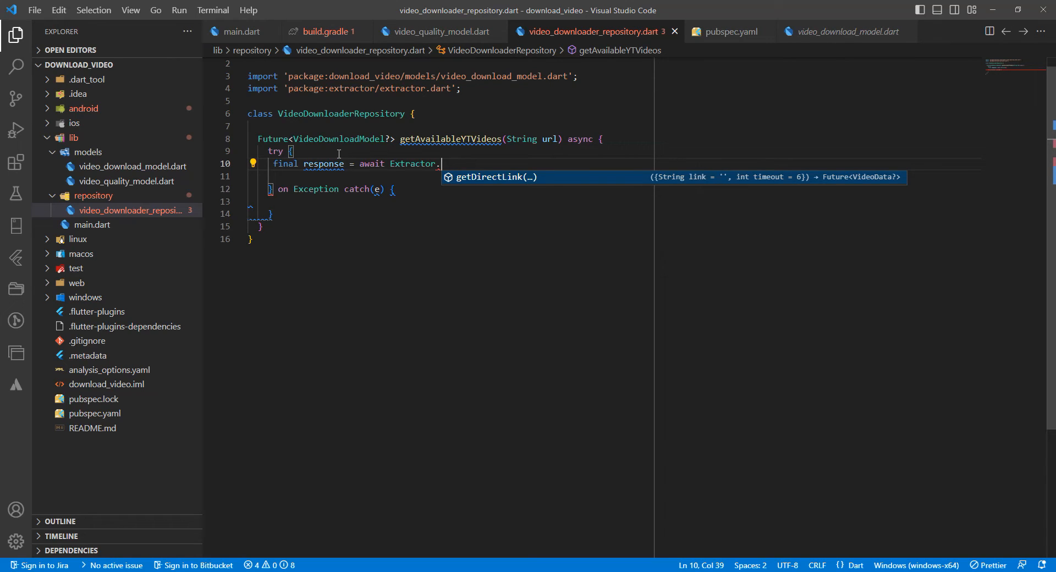
key("Return")
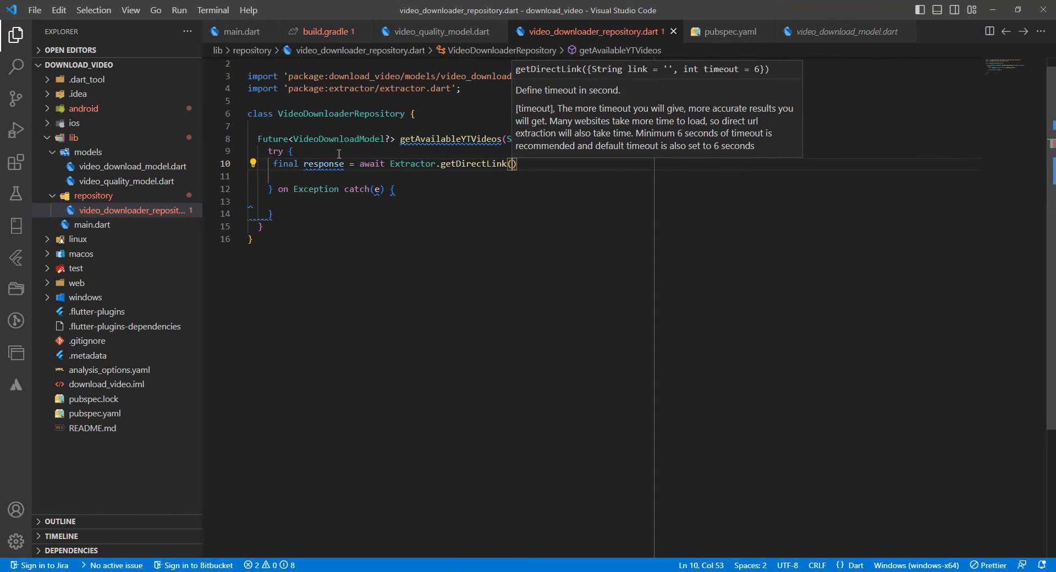
type("url")
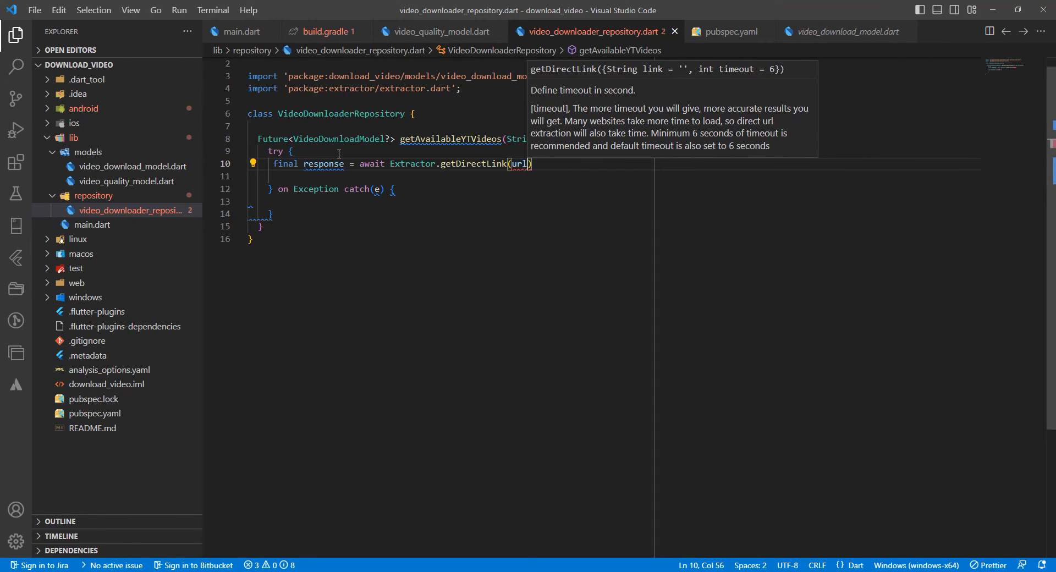
key("End")
type(";")
Step: Save, fix a mistyped character in the argument and leave blank lines below the response line
key("ctrl+s")
key("Escape")
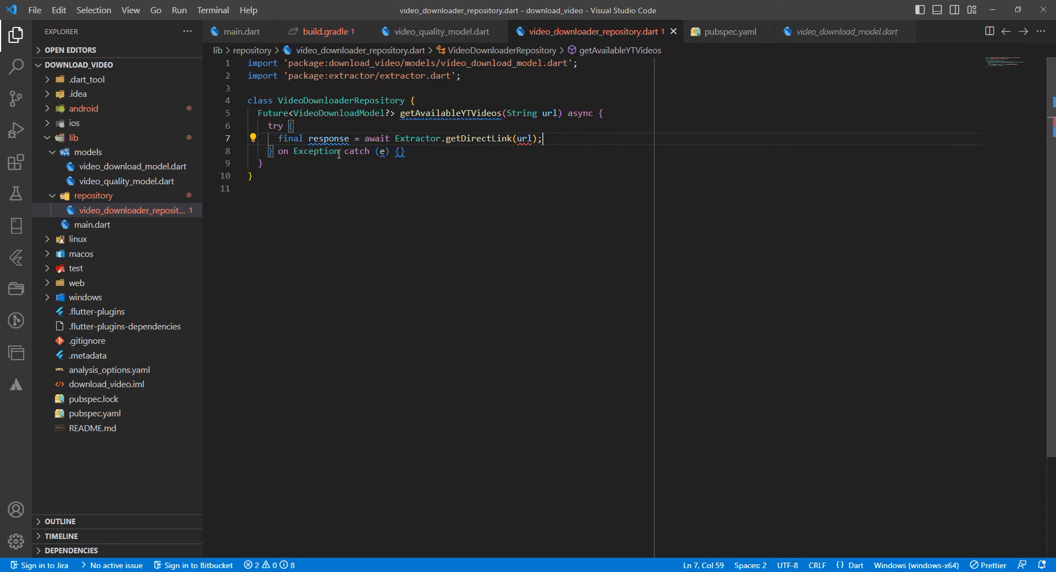
key("Left")
key("Left")
key("Left")
type("li")
key("BackSpace")
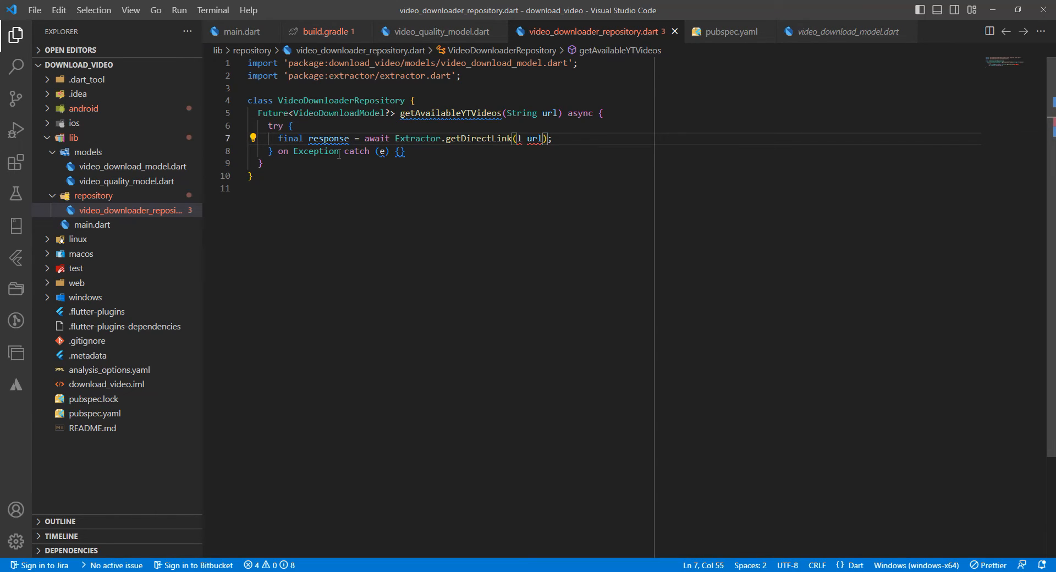
type("ink:")
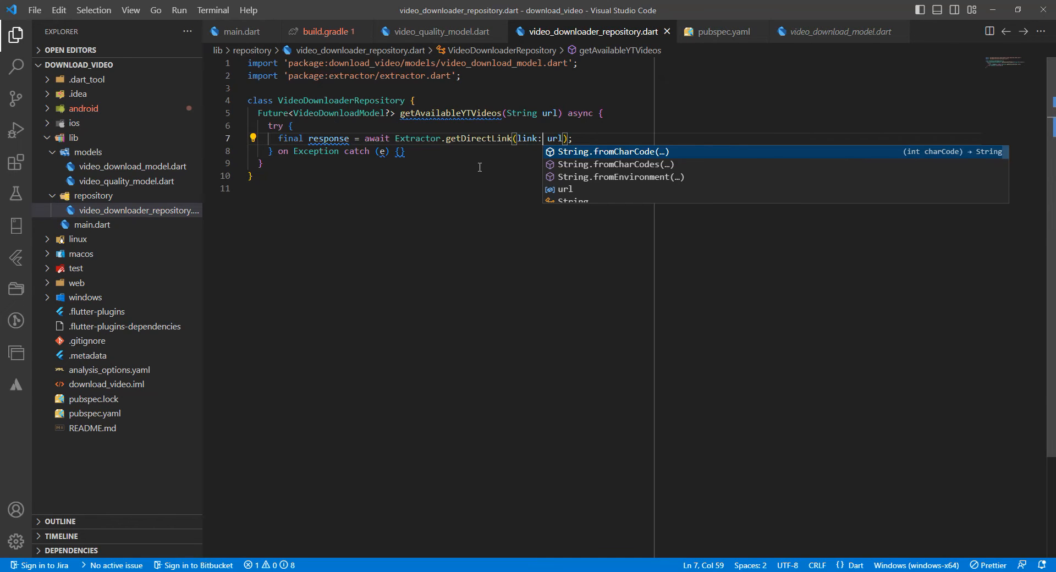
left_click(584, 139)
key("Return")
key("Return")
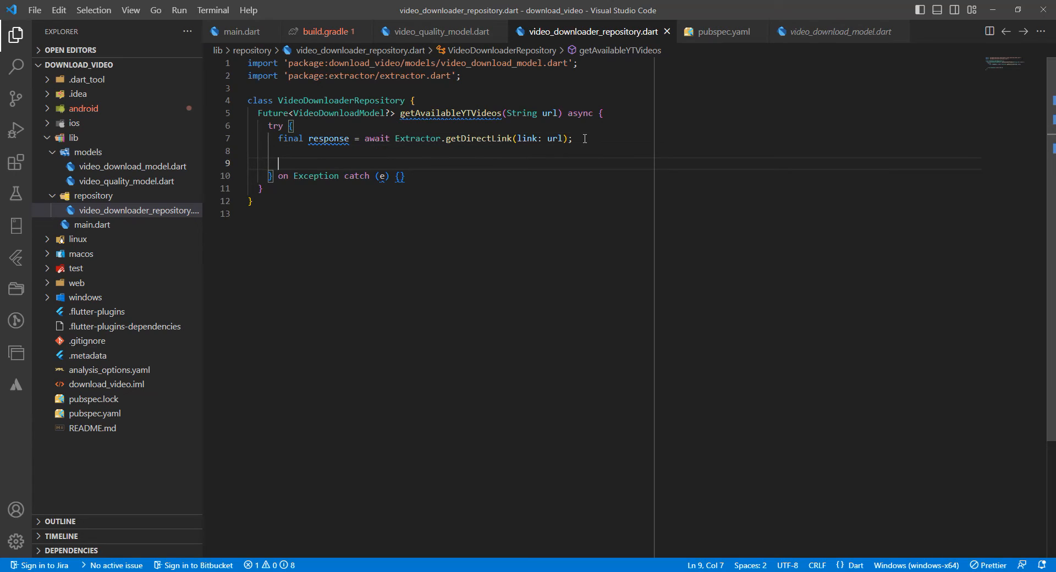
type("if () ")
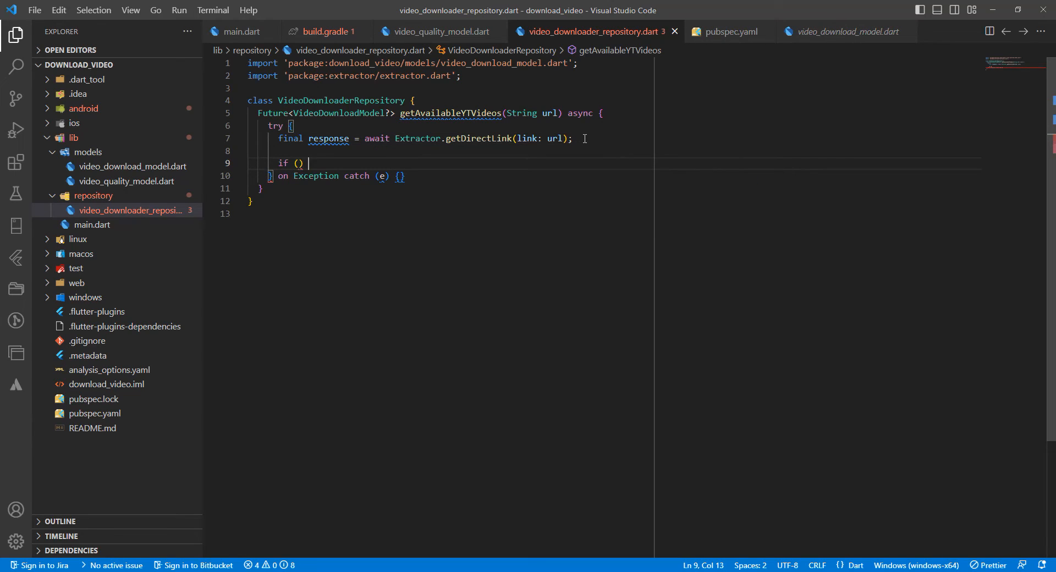
type("{")
Step: Write the if (response != null) block after the awaited response line
key("Return")
key("Up")
key("Left")
key("Left")
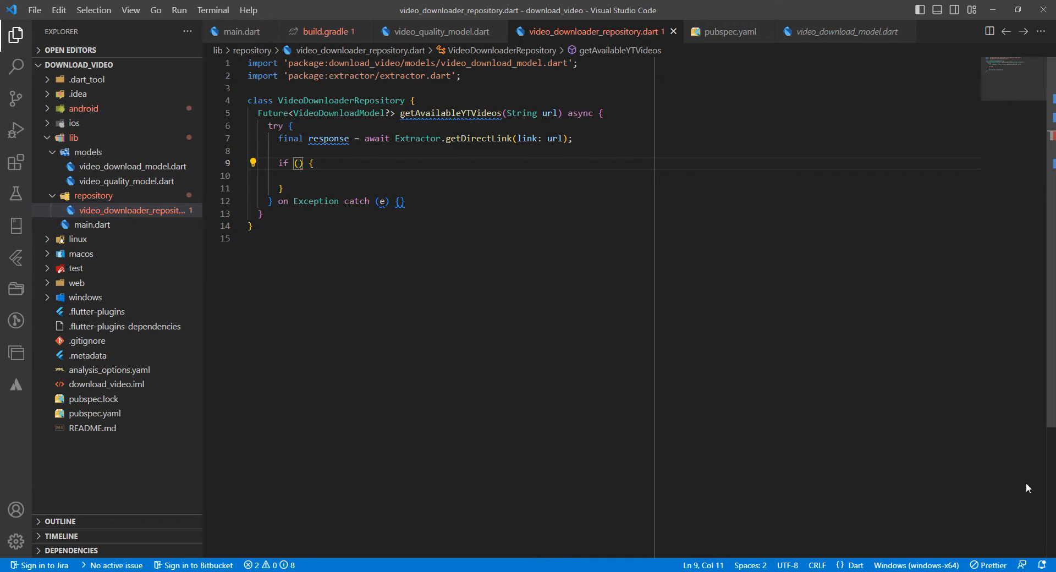
left_click(299, 164)
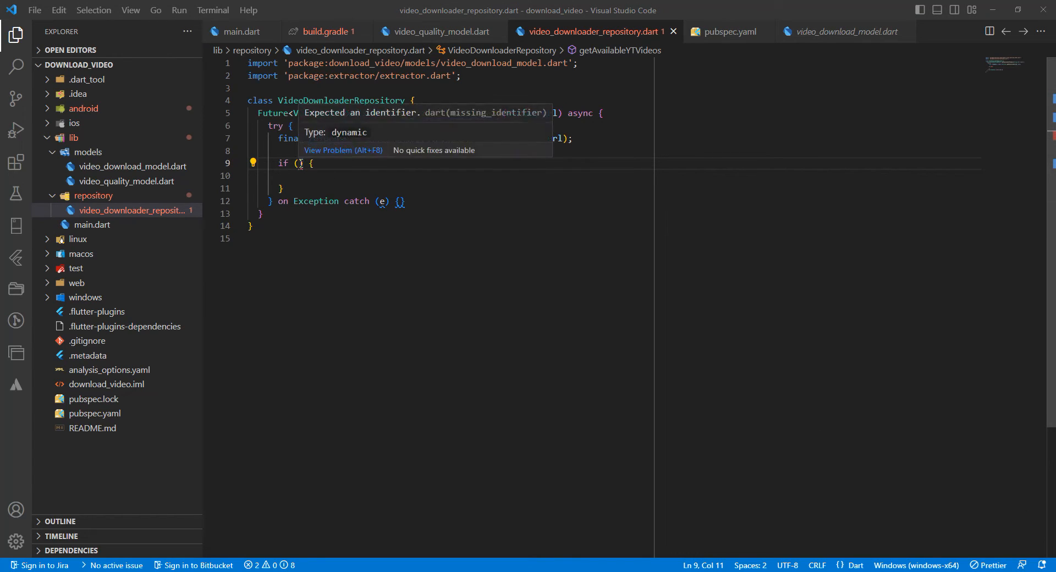
type("res")
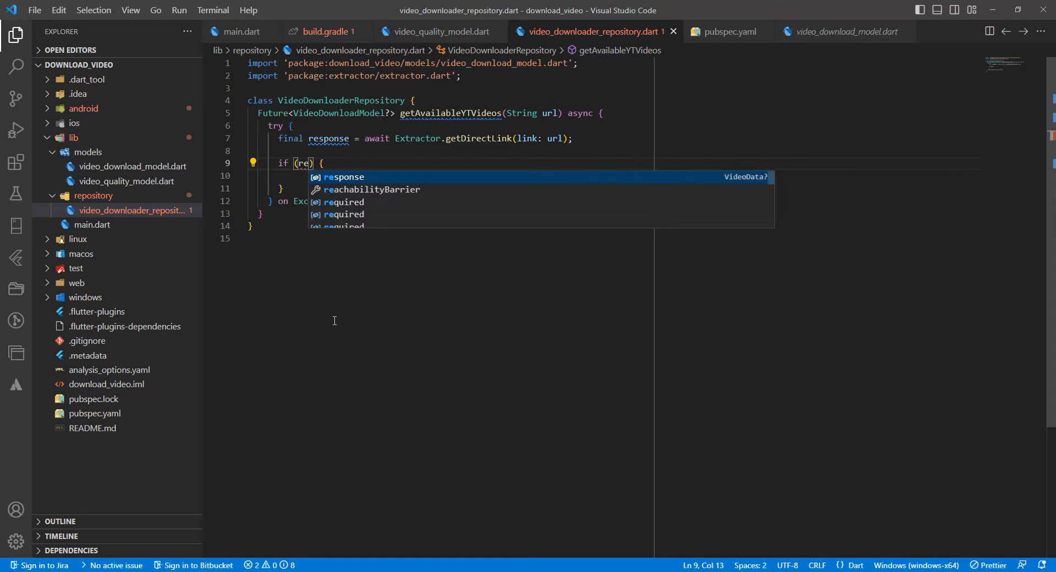
key("Tab")
type("!= n")
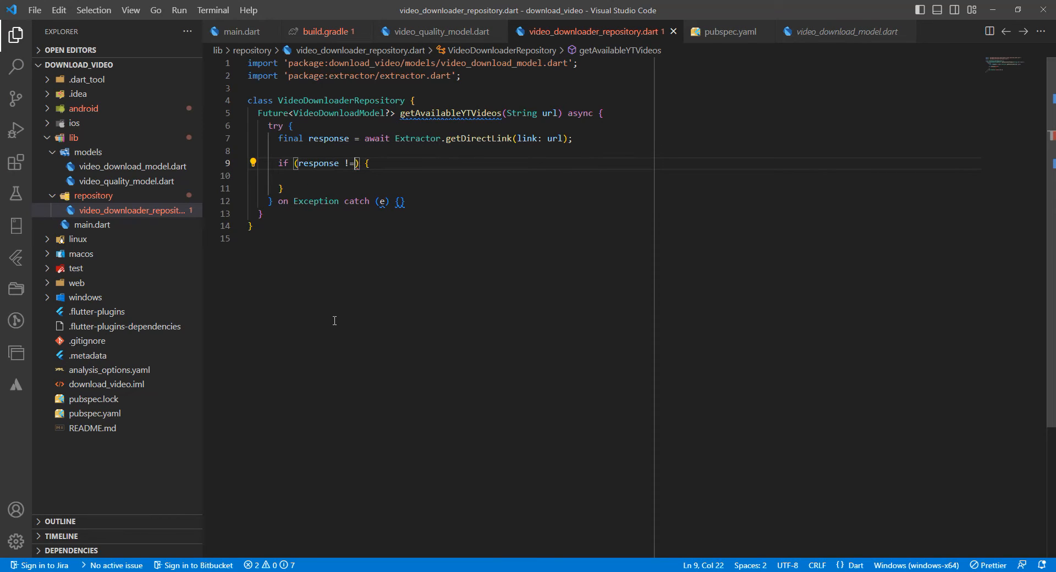
type("ull")
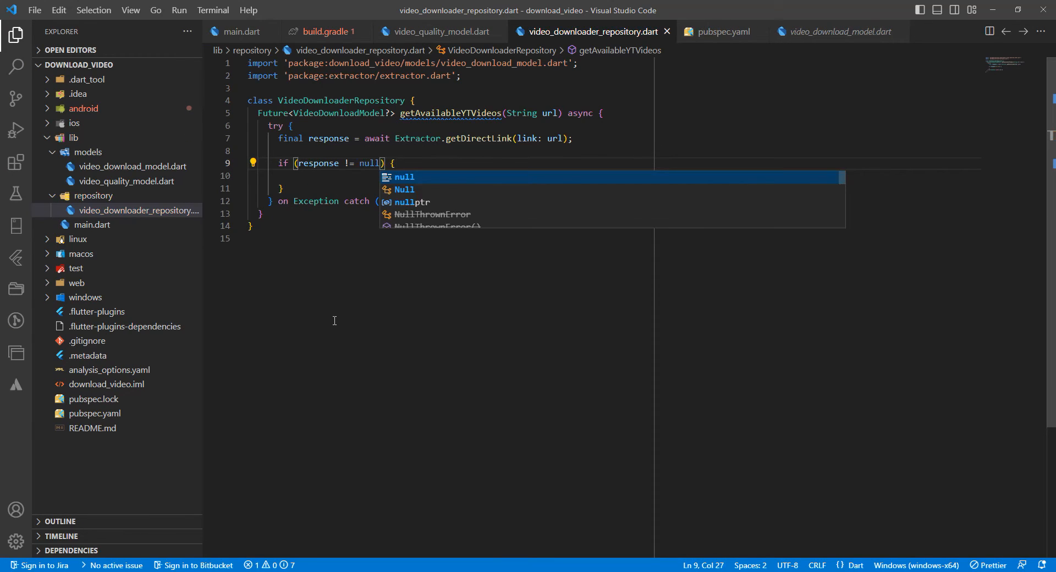
key("Escape")
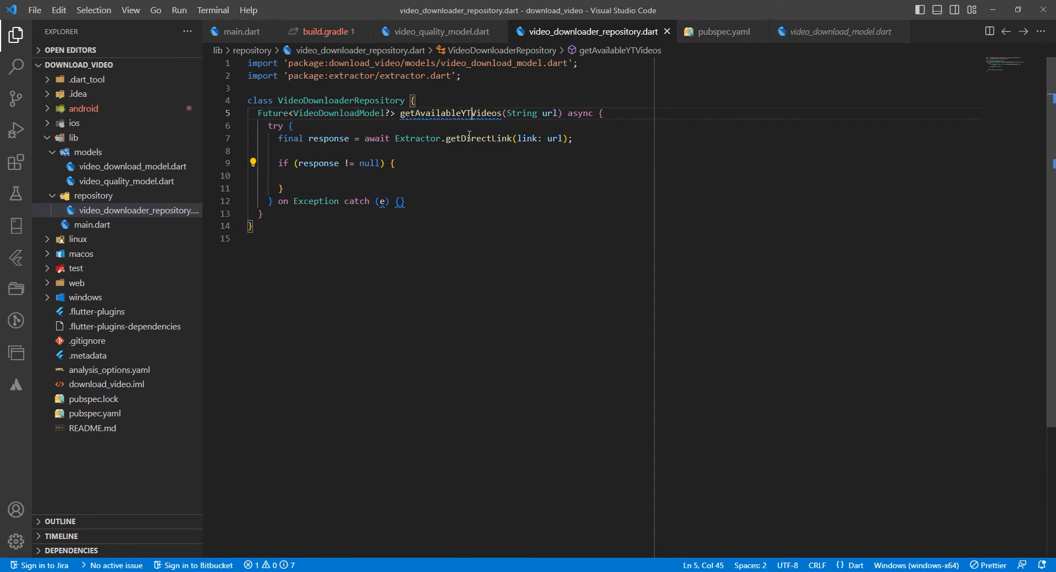
double_click(473, 113)
Step: Delete 'YT' so the method reads getAvailableVideos, then move into the empty null-check block
left_click(473, 113)
key("BackSpace")
key("BackSpace")
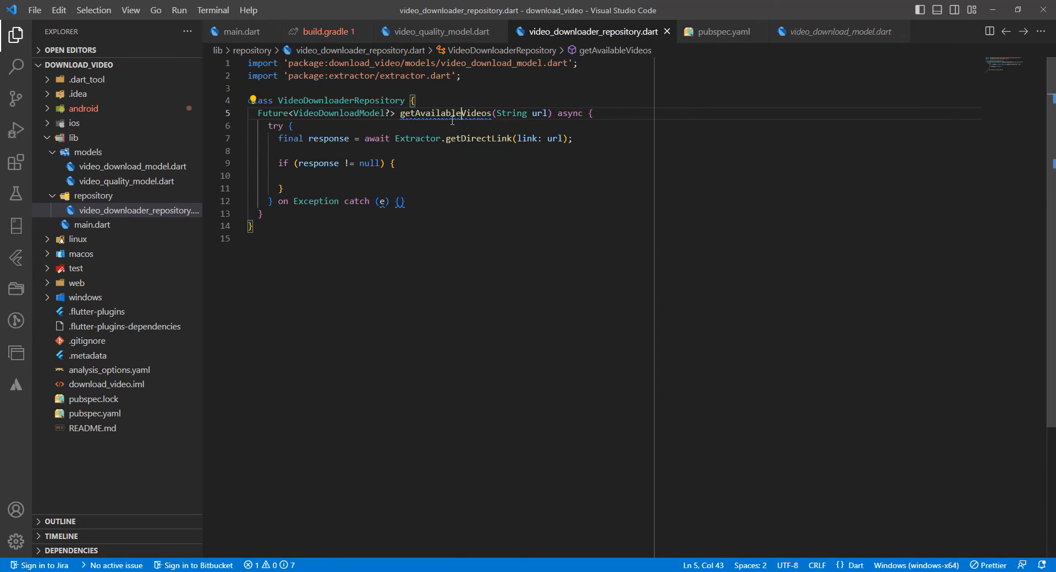
double_click(464, 114)
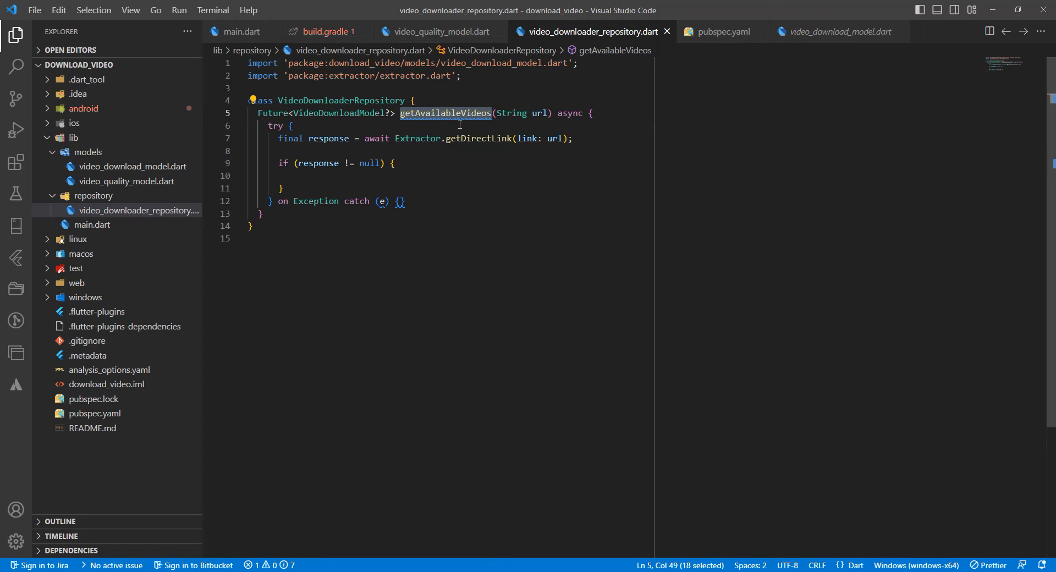
left_click(364, 176)
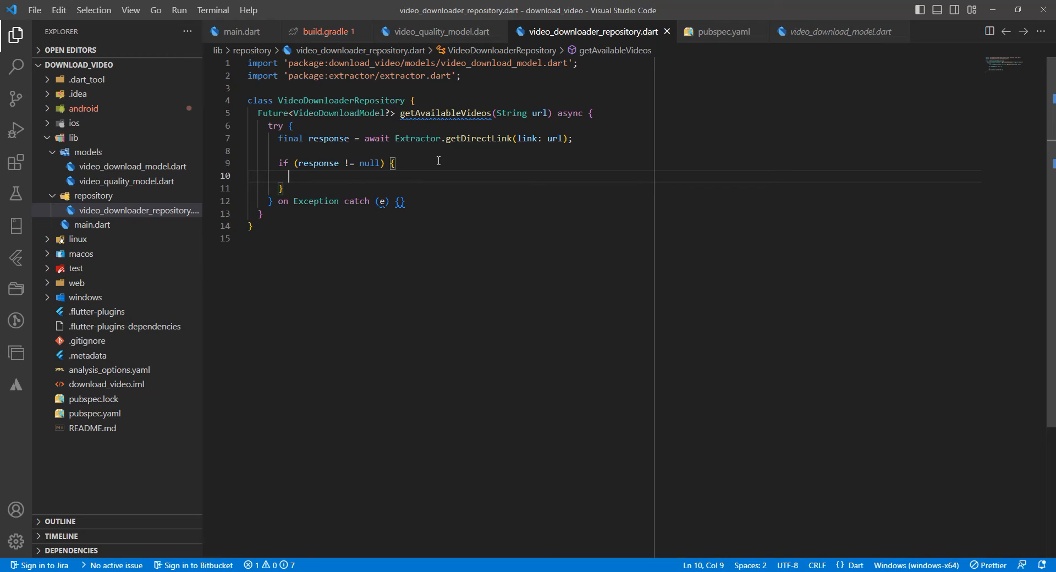
left_click(318, 163)
left_click(377, 176)
type("re")
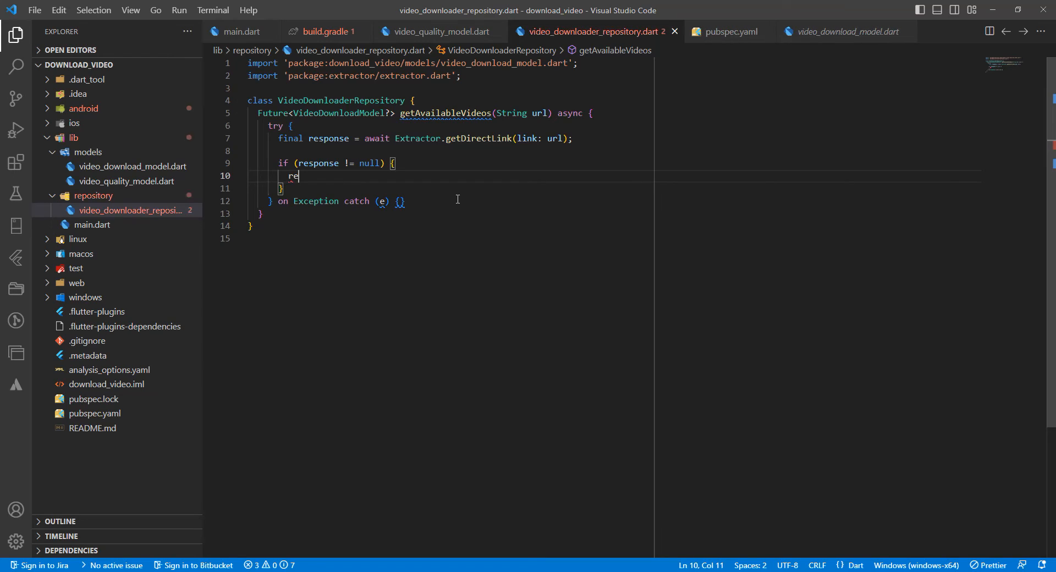
type("turn ")
type("Vide")
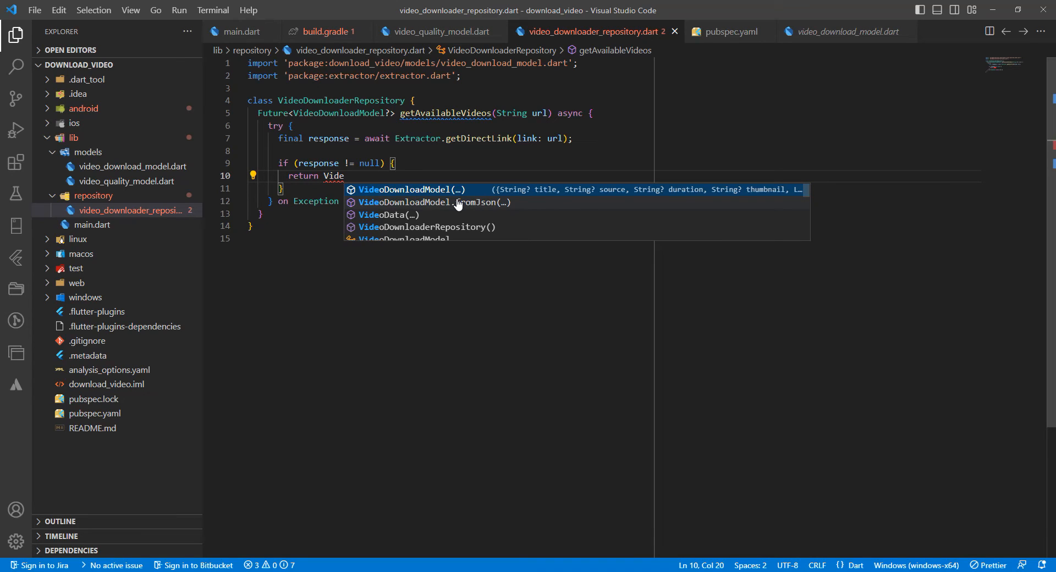
Step: Return VideoDownloadModel.fromJson with an empty map literal as its argument
key("Down")
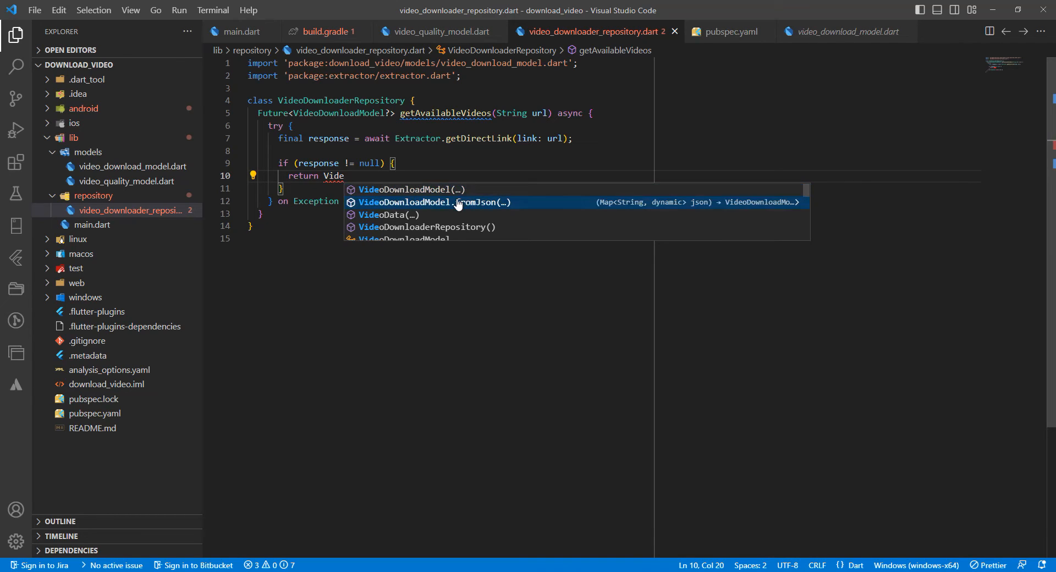
left_click(458, 203)
key("BackSpace")
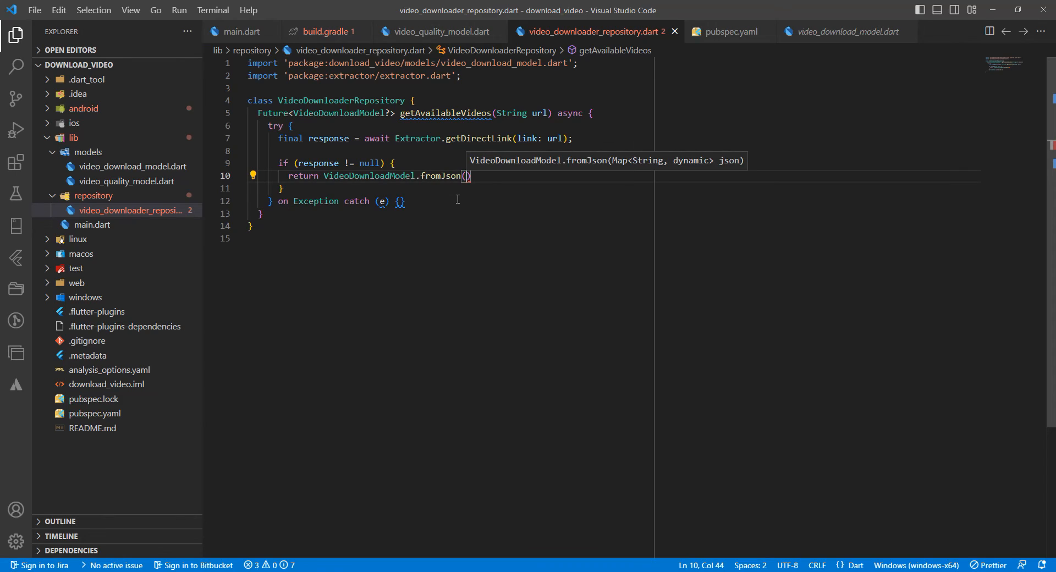
type("{")
key("Return")
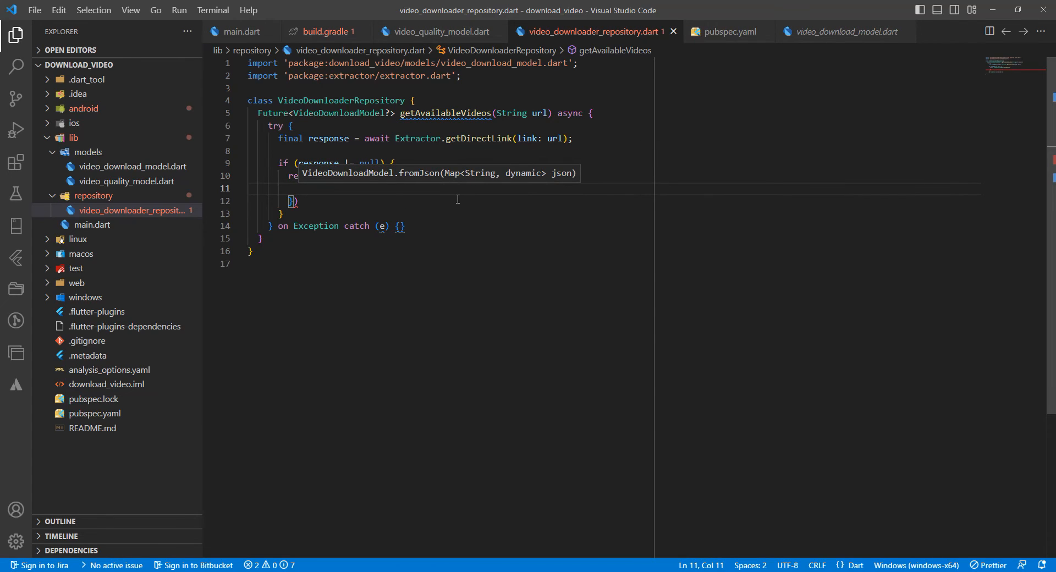
type("\"")
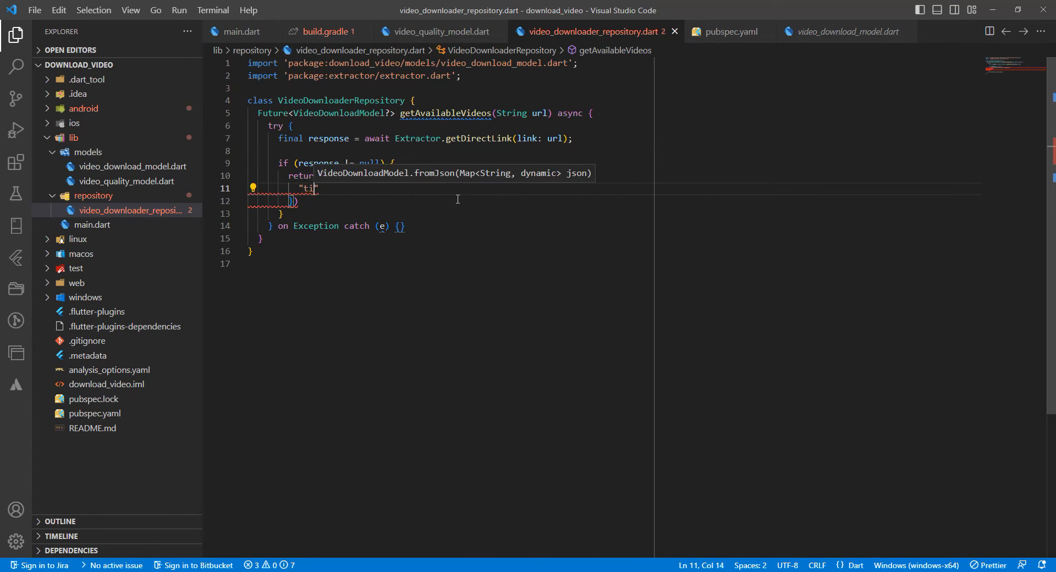
type("title")
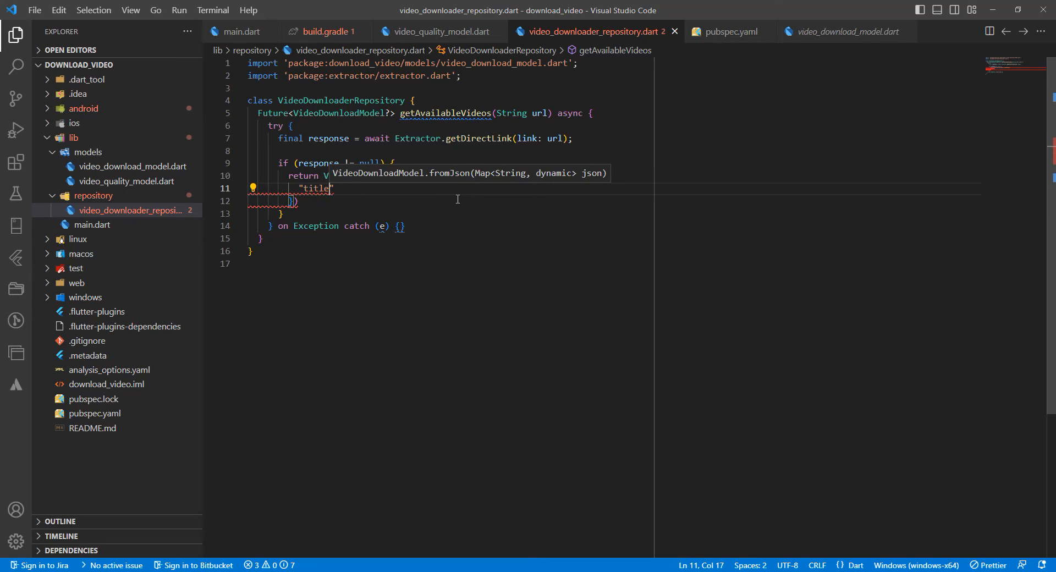
type("\"")
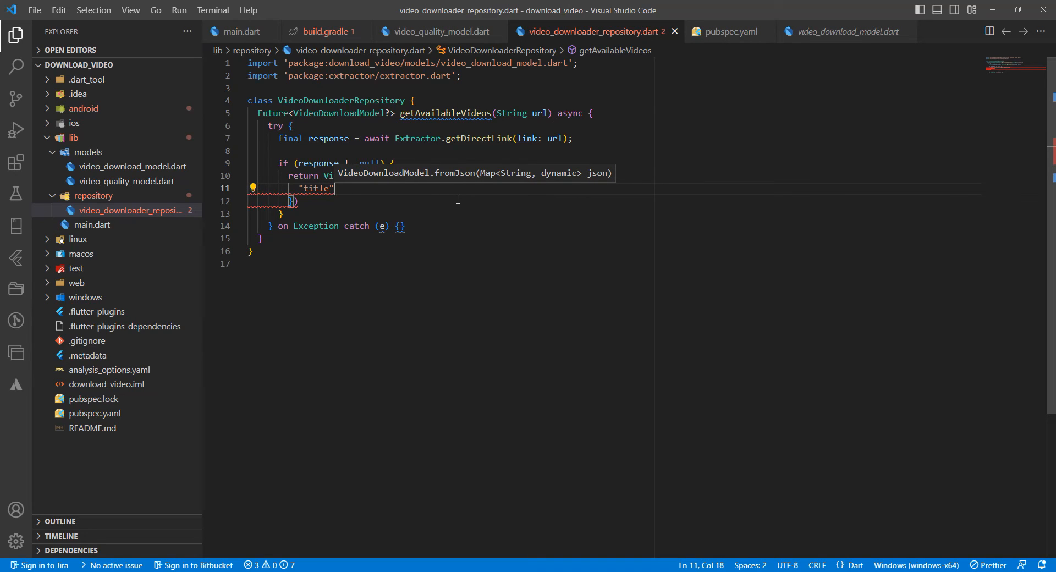
type(": re")
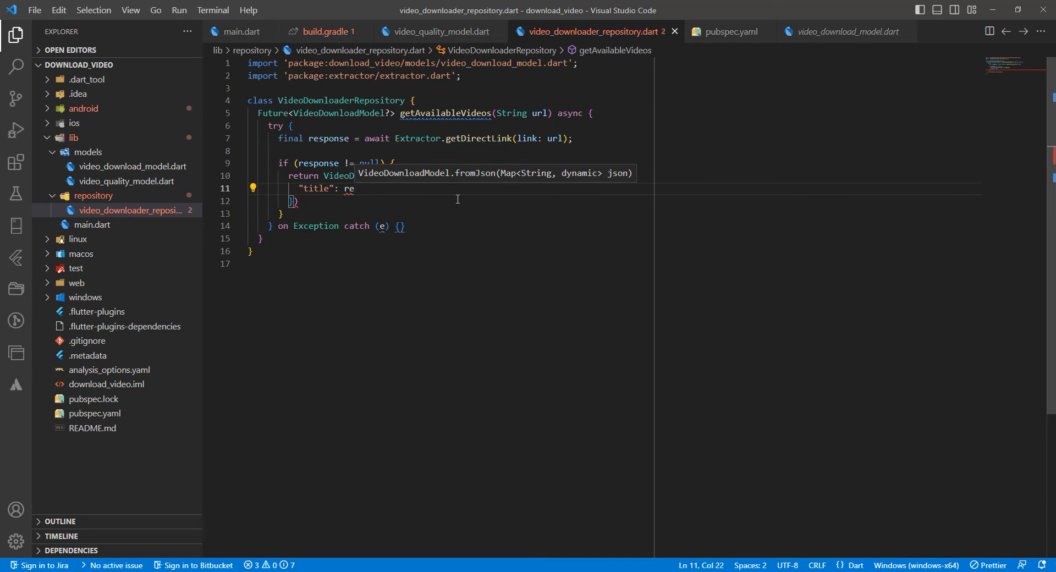
type("spo")
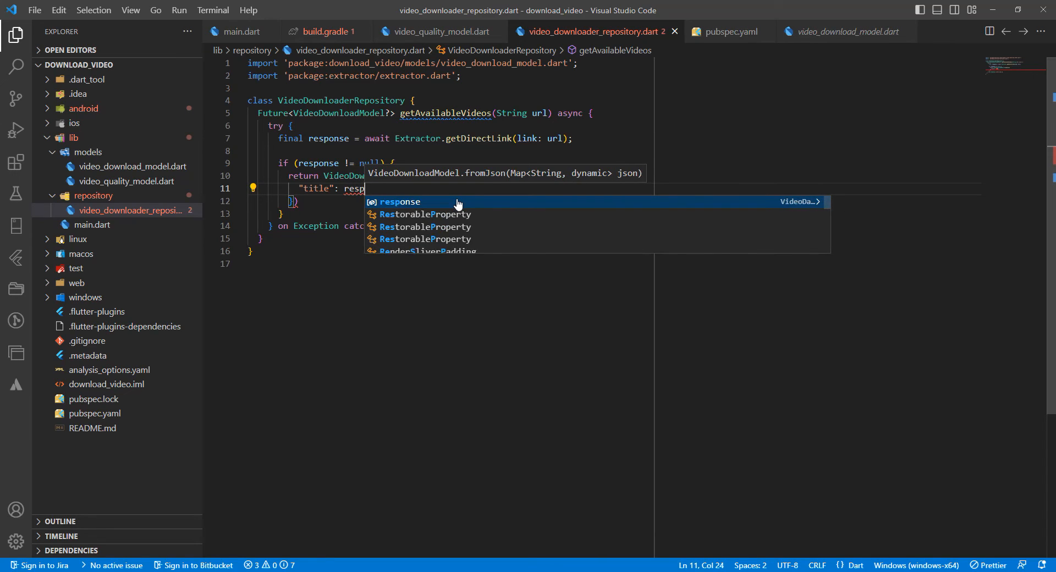
Step: Add "title": response.title, to the fromJson map
key("Tab")
type(".")
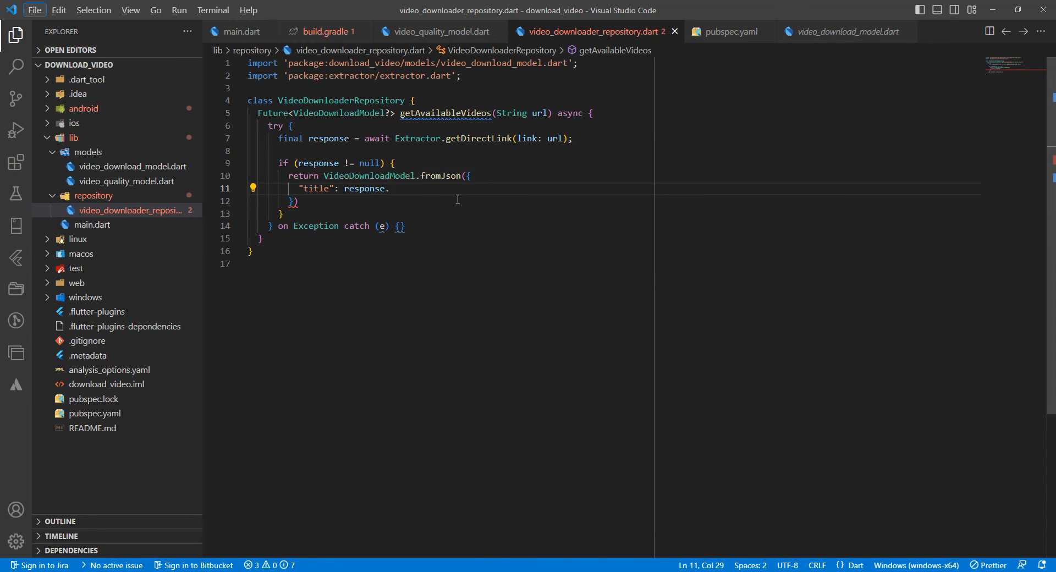
type("t")
type("itle,")
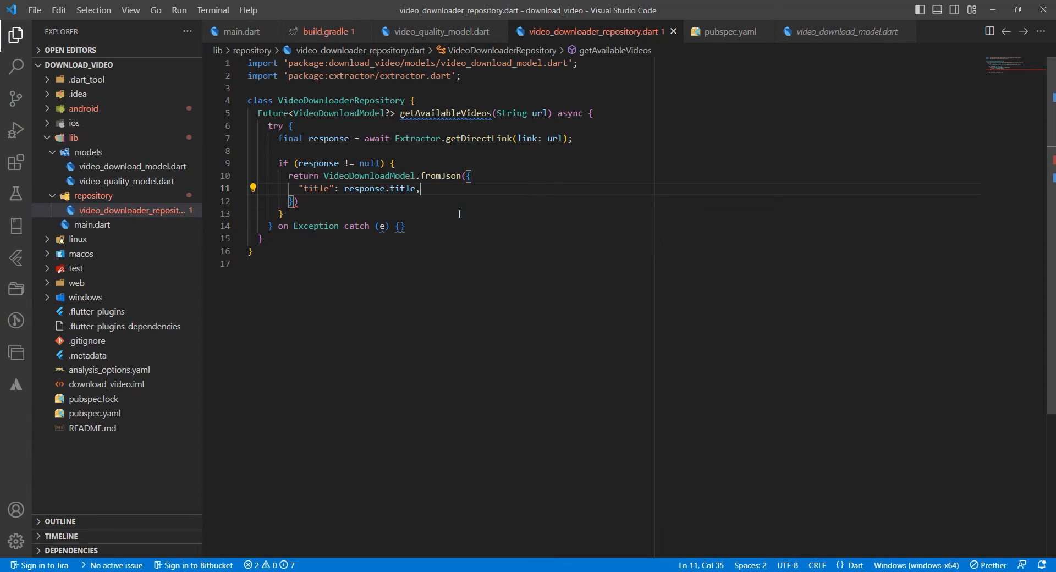
key("Return")
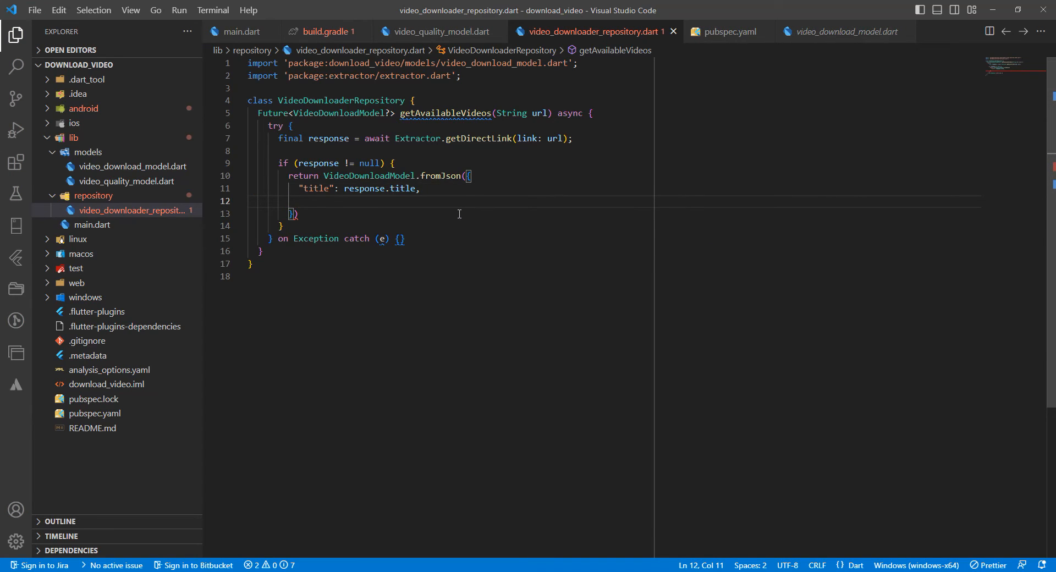
type("\"sou")
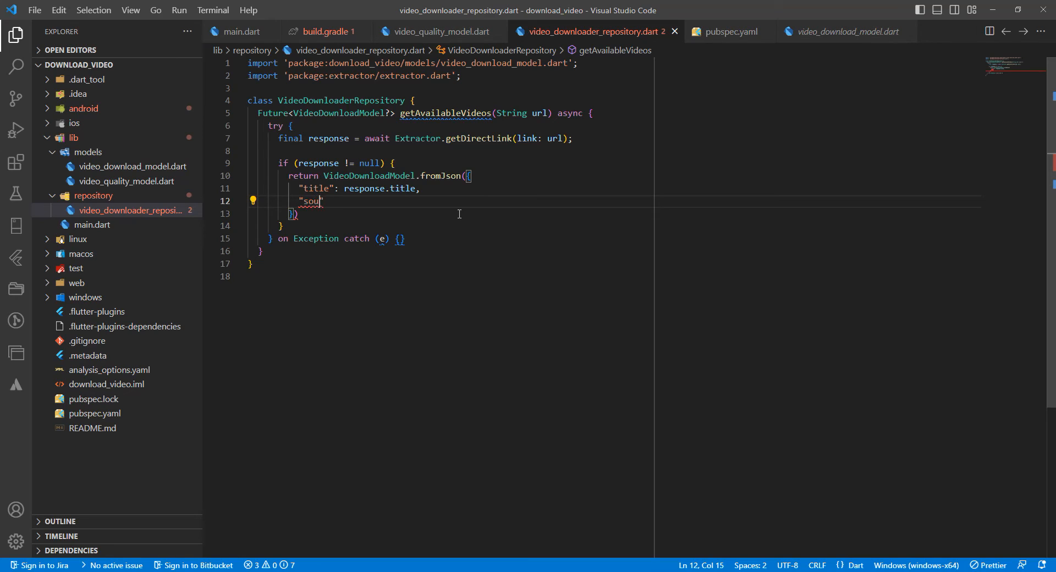
type("rce\"")
type(": re")
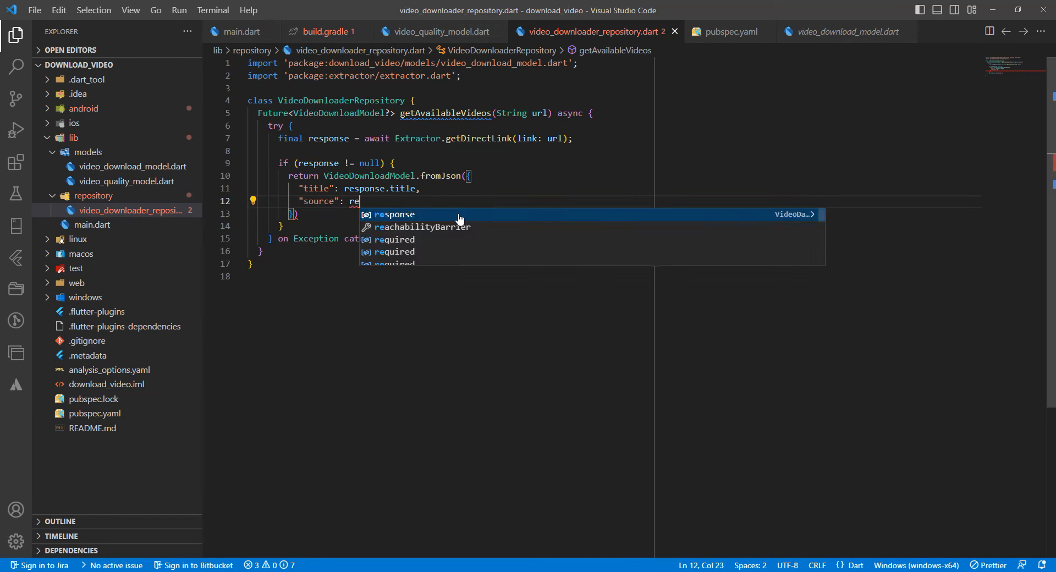
Step: Add "source": response.links?.first.href, close the call with a semicolon and save
key("Tab")
type(".")
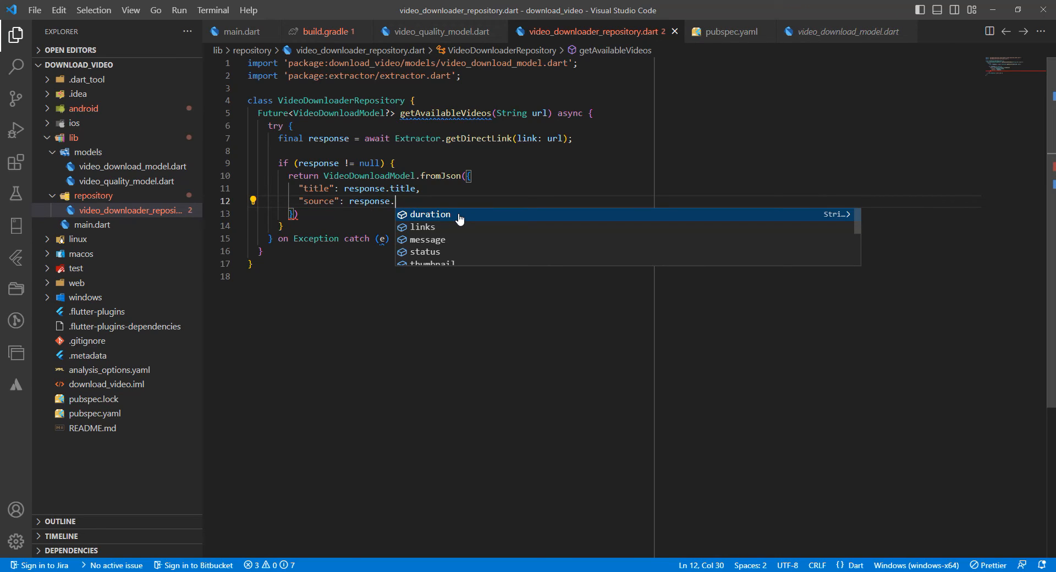
type("l")
key("Tab")
type("?")
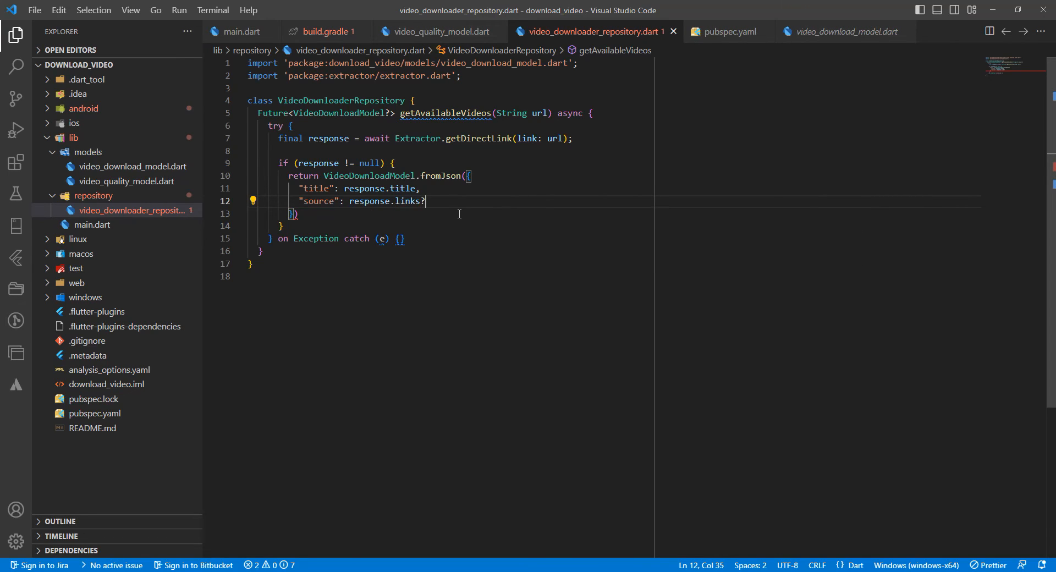
type(".")
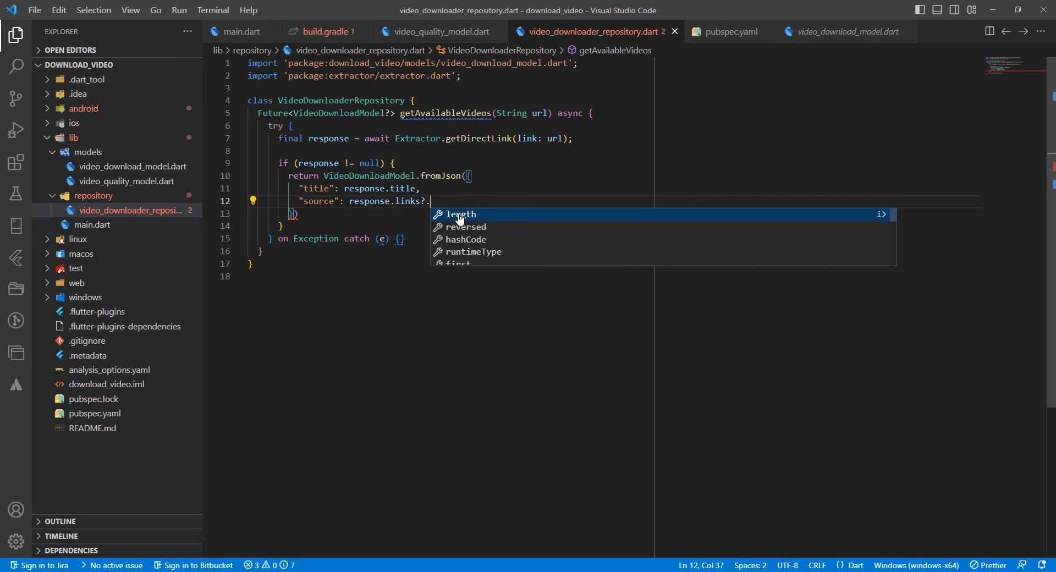
type("f")
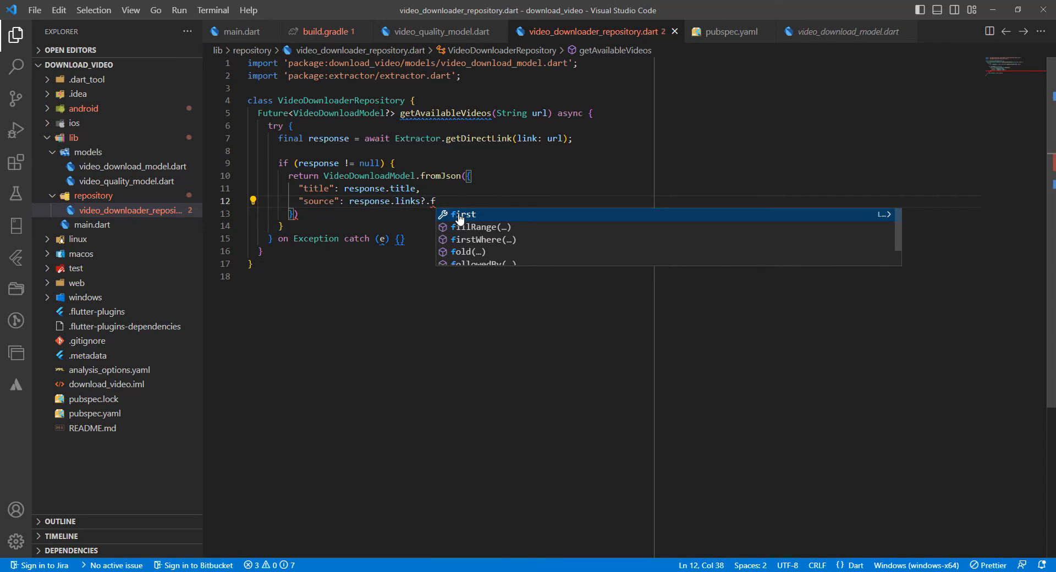
key("Tab")
type(".")
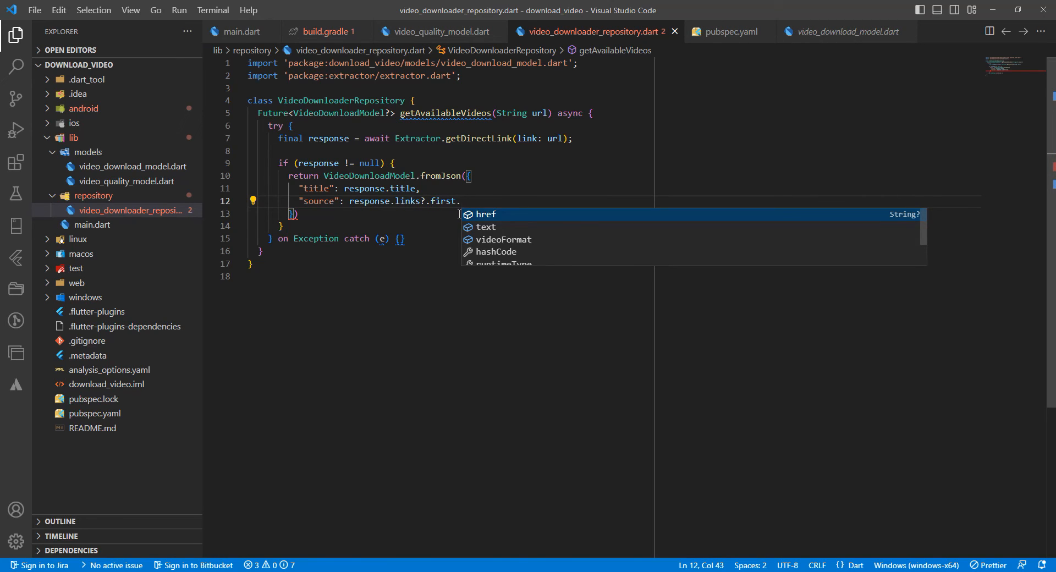
key("Tab")
type(",")
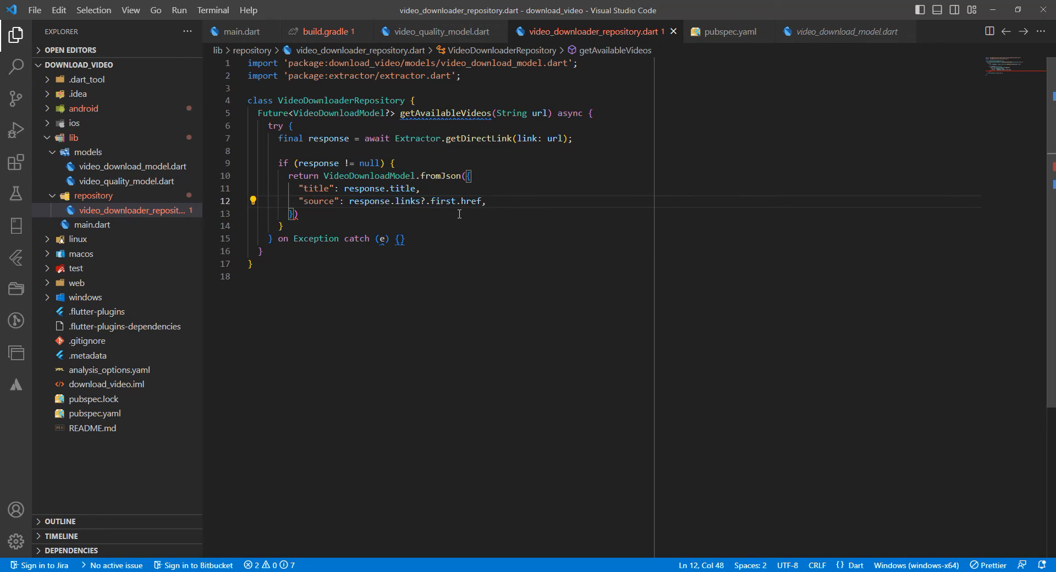
key("Down")
type(";")
key("ctrl+s")
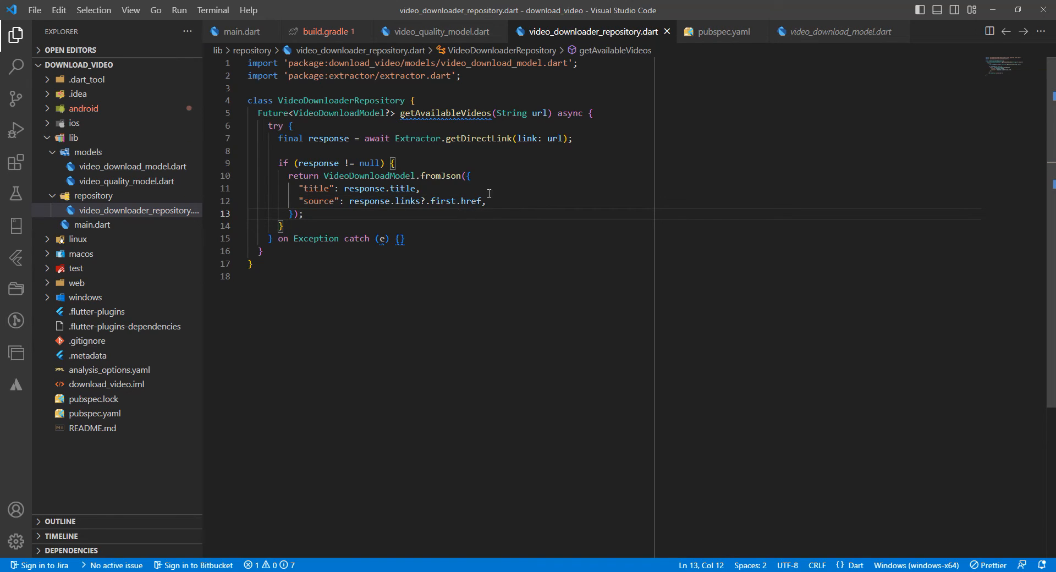
left_click(488, 198)
key("Return")
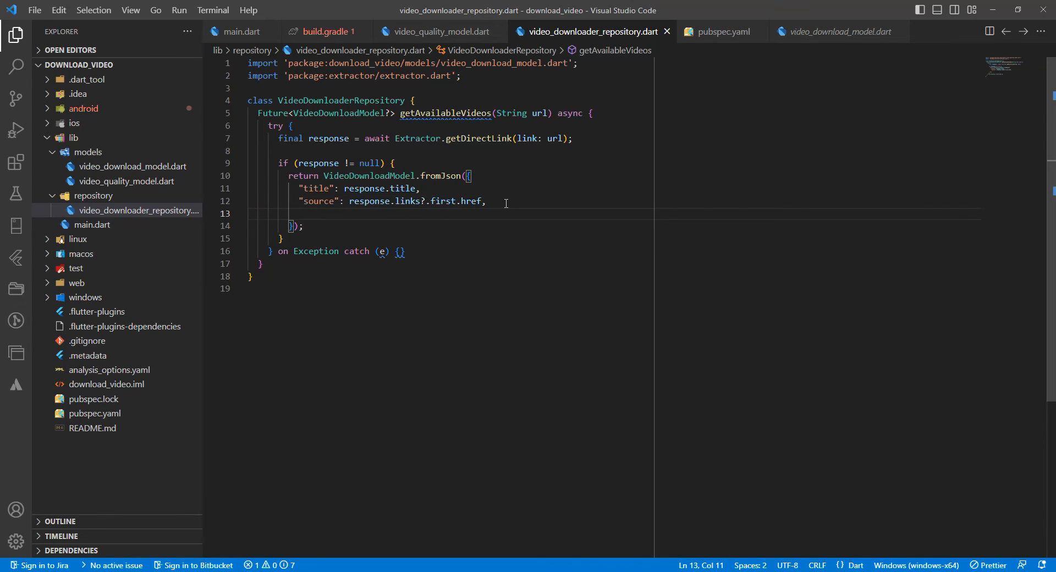
type("\"")
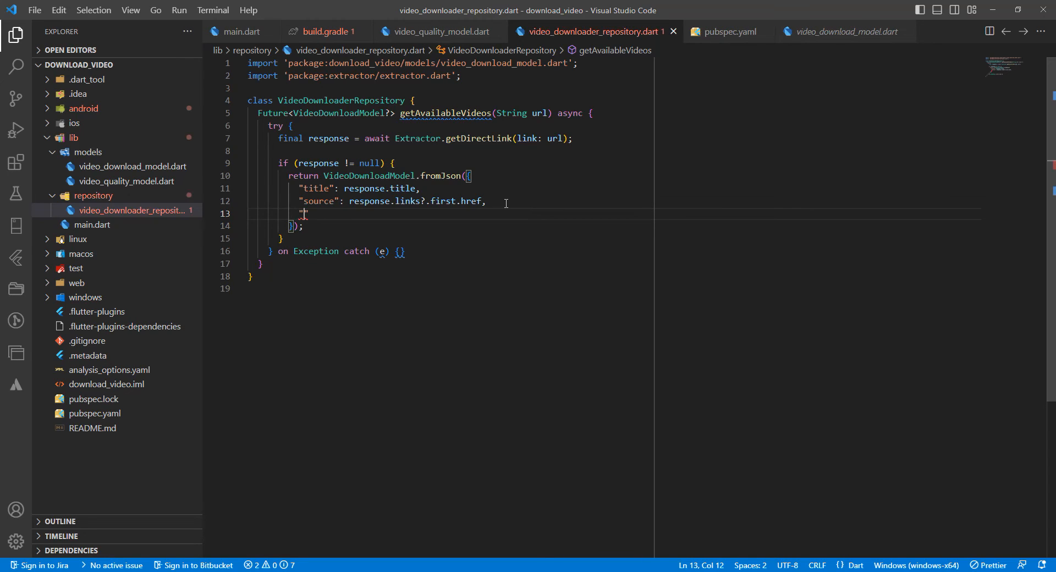
type("thum")
type("bail\"")
type(":")
type(" response.")
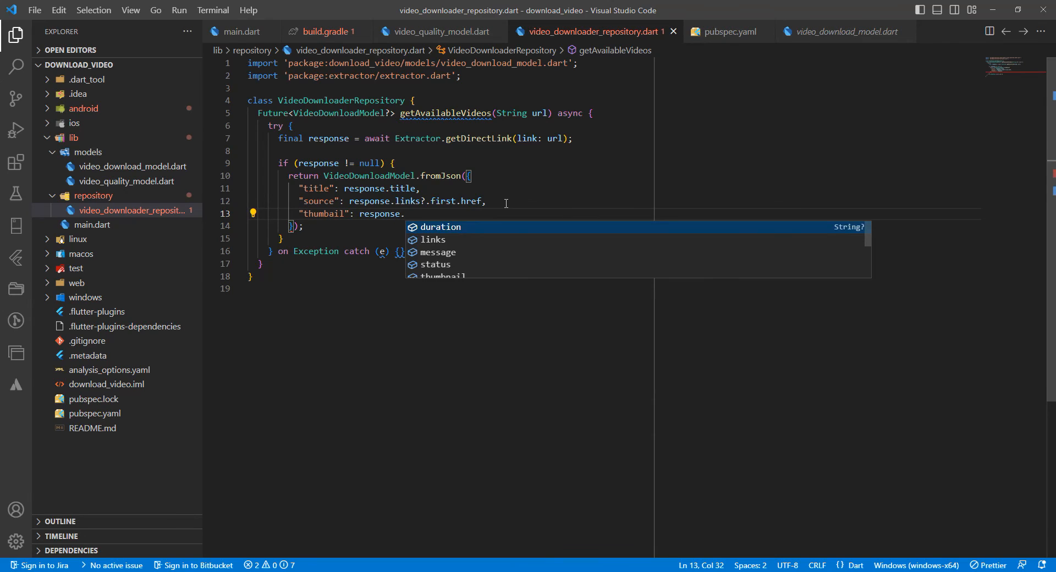
Step: Add "thumbail": response.thumbnail, to the fromJson map
key("Down")
key("Down")
key("Down")
key("Down")
key("Return")
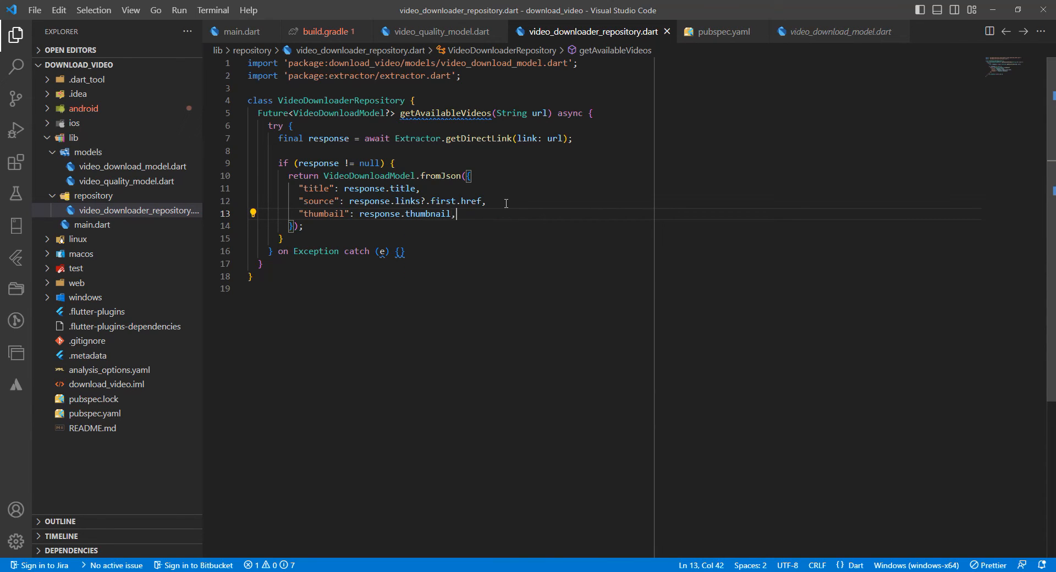
key("Return")
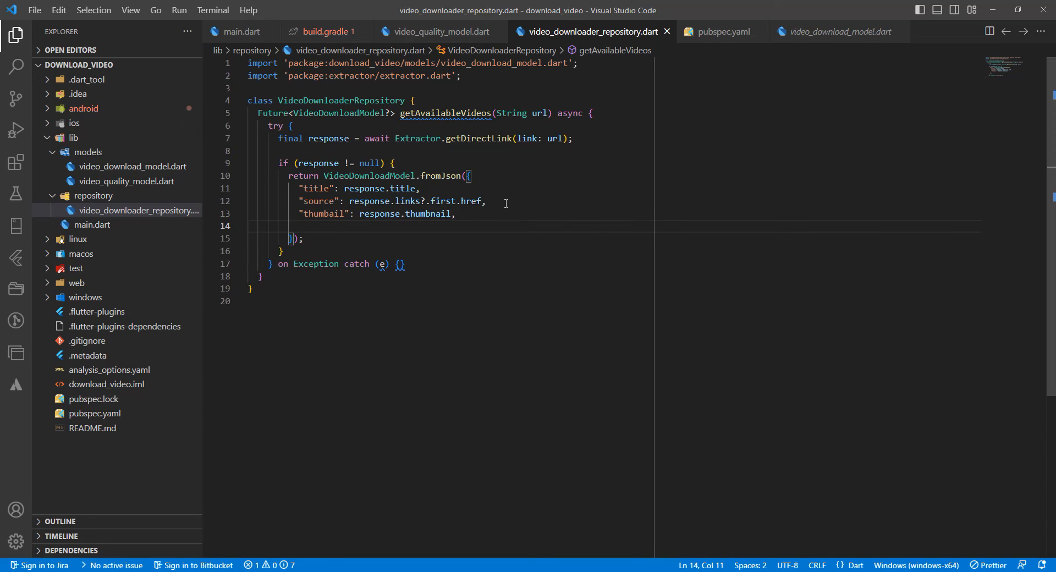
type("\"vid")
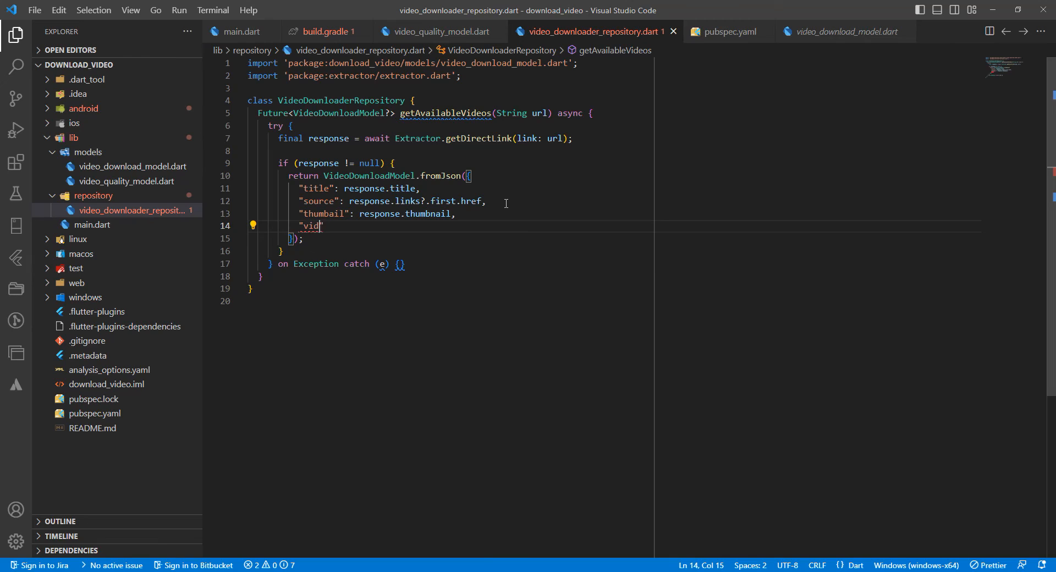
type("eos\"")
type(": ")
type("[")
Step: Add a "videos" list containing a VideoQualityModel constructor, importing its file
key("ctrl+s")
key("Return")
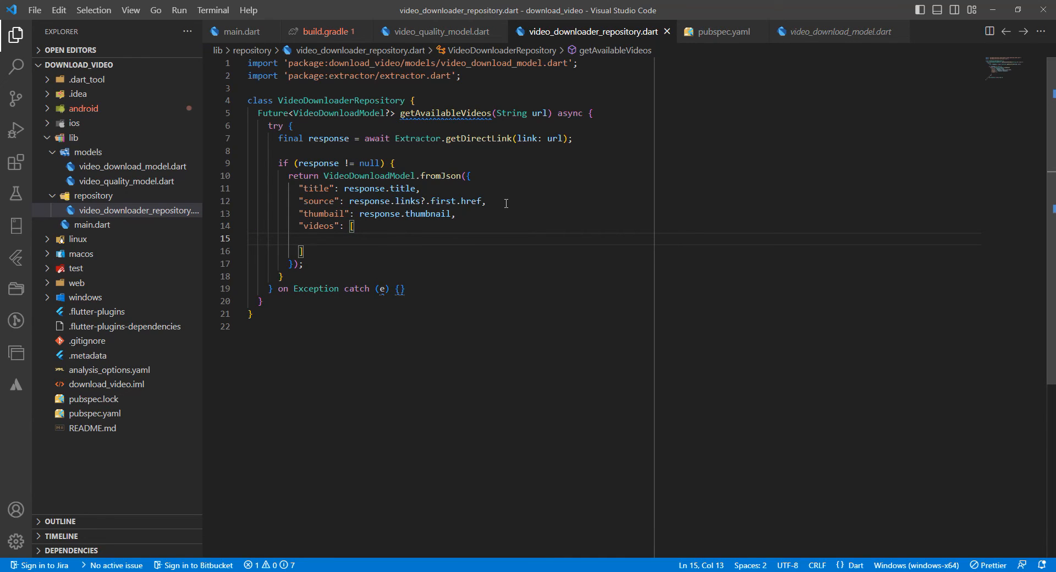
type("VideoQ")
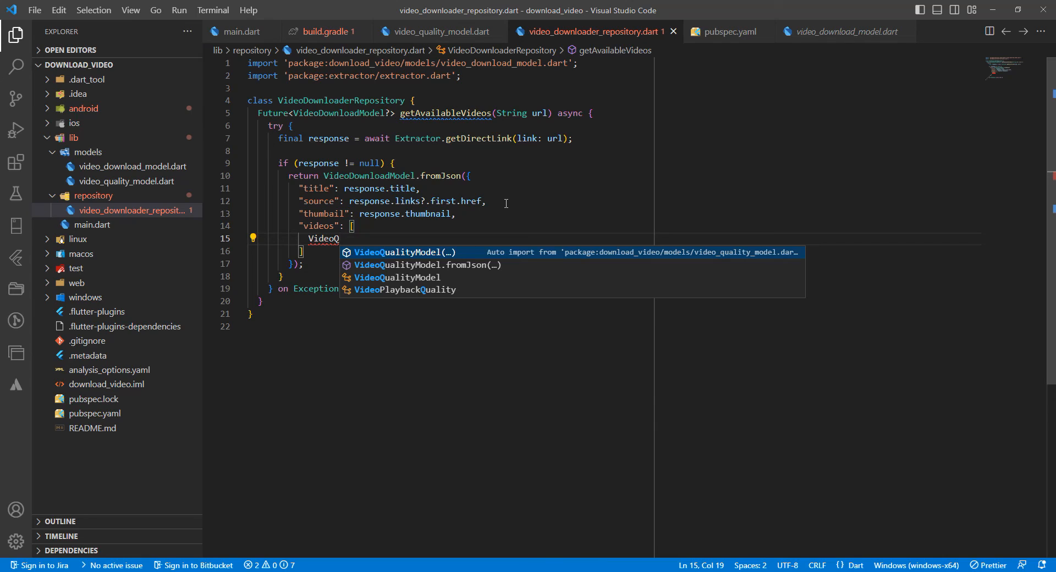
key("Return")
type("{")
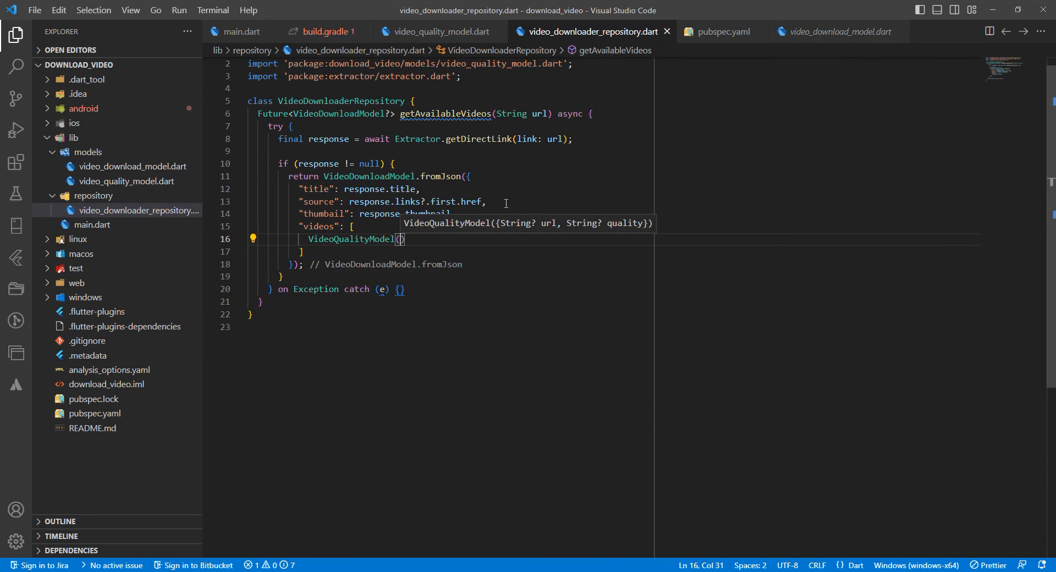
key("Return")
type("u")
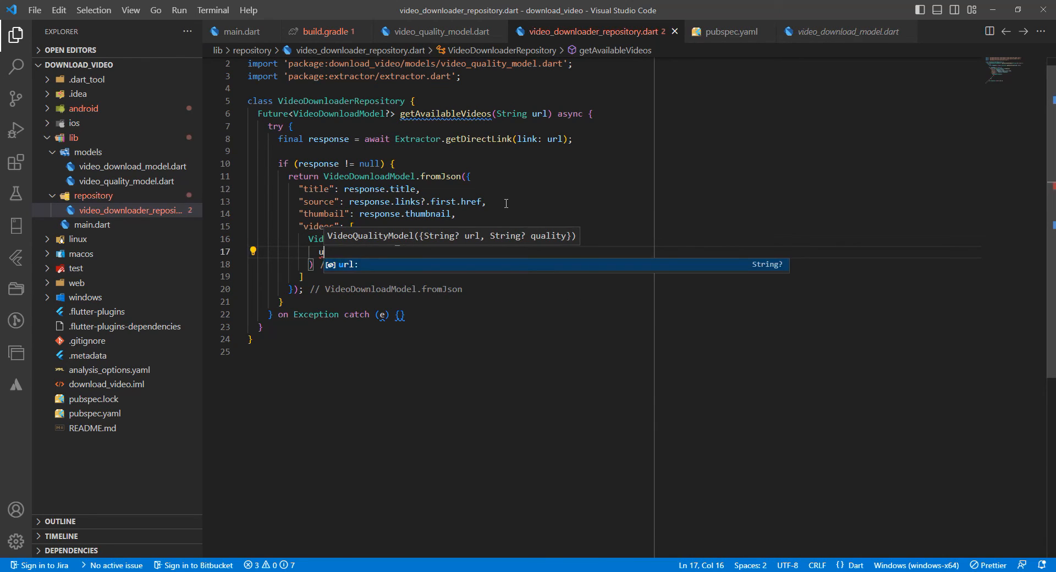
type("rl: re")
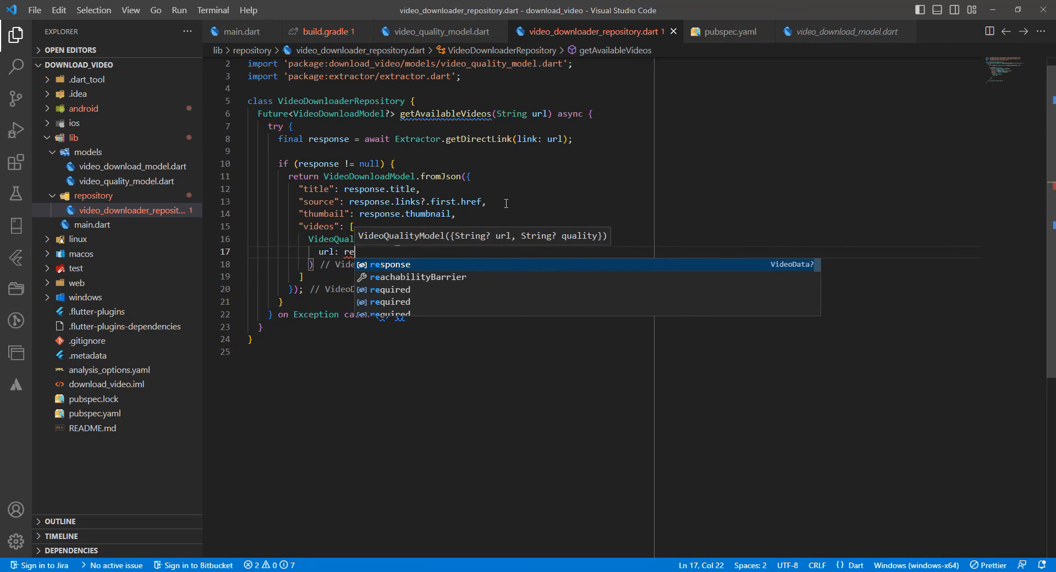
Step: Give the VideoQualityModel url: response.links?.first.href and quality: "720"
key("Return")
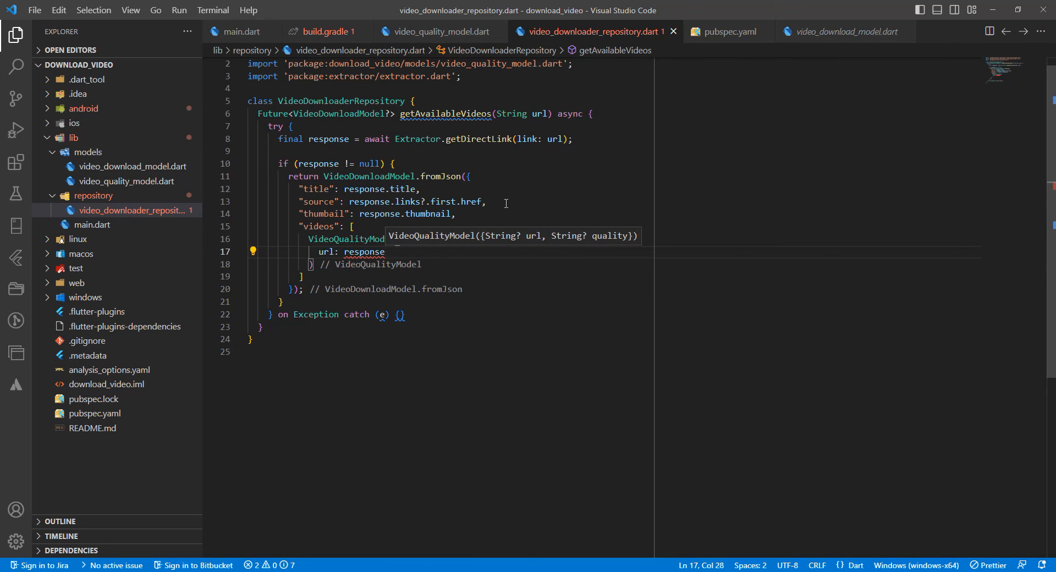
type(".")
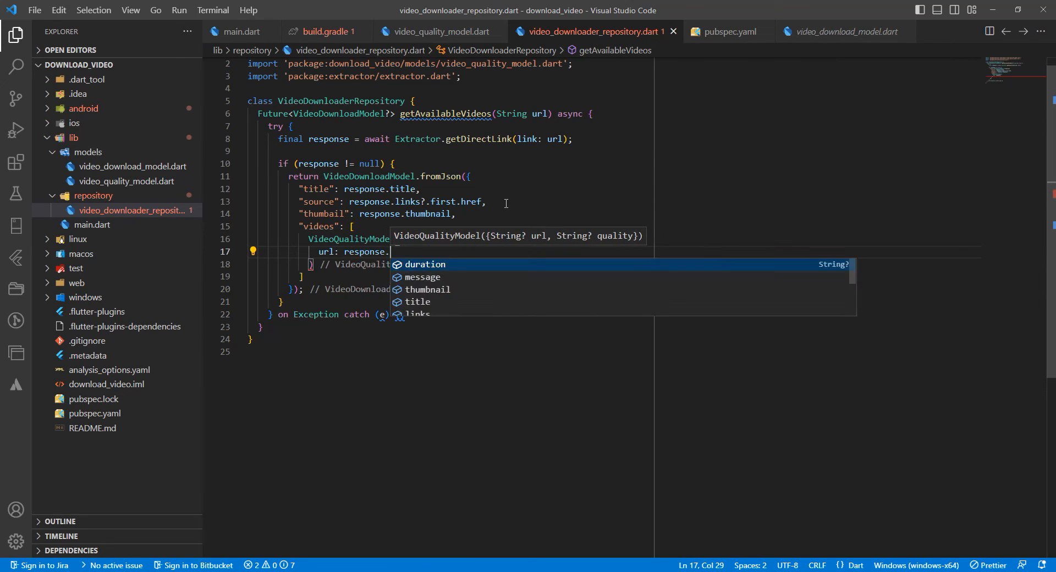
type("li")
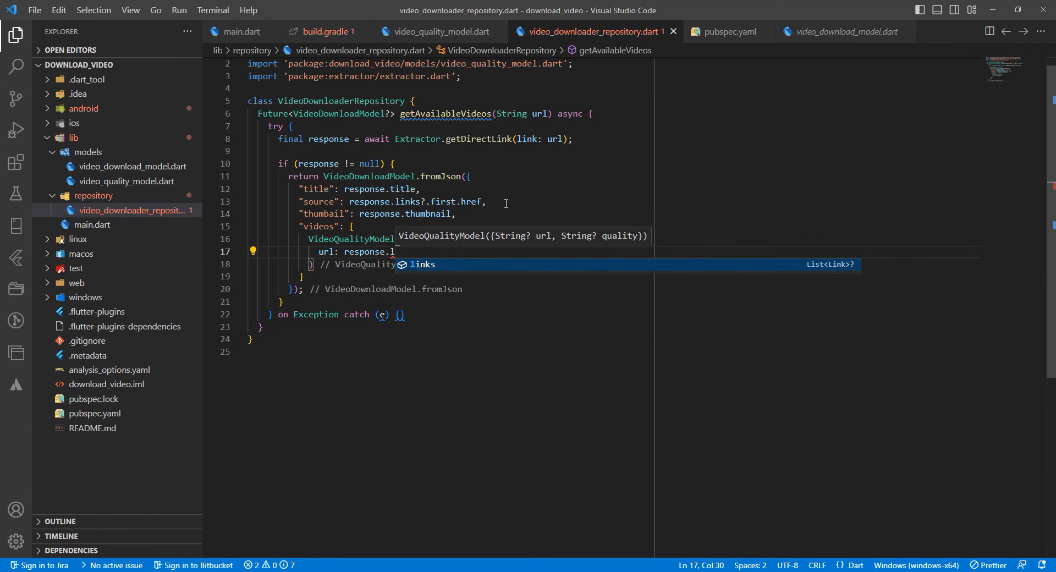
key("Return")
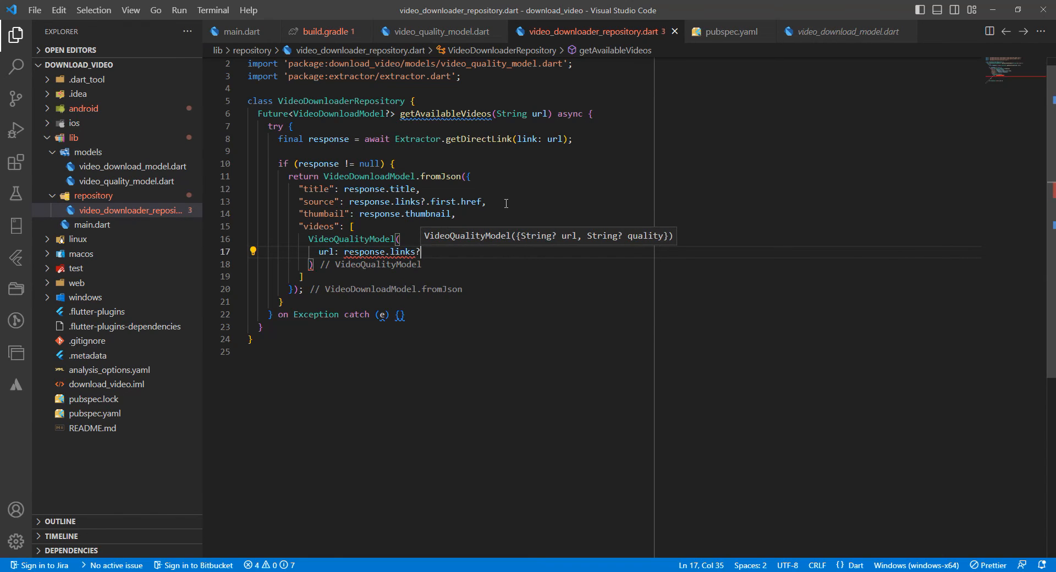
type("?.fi")
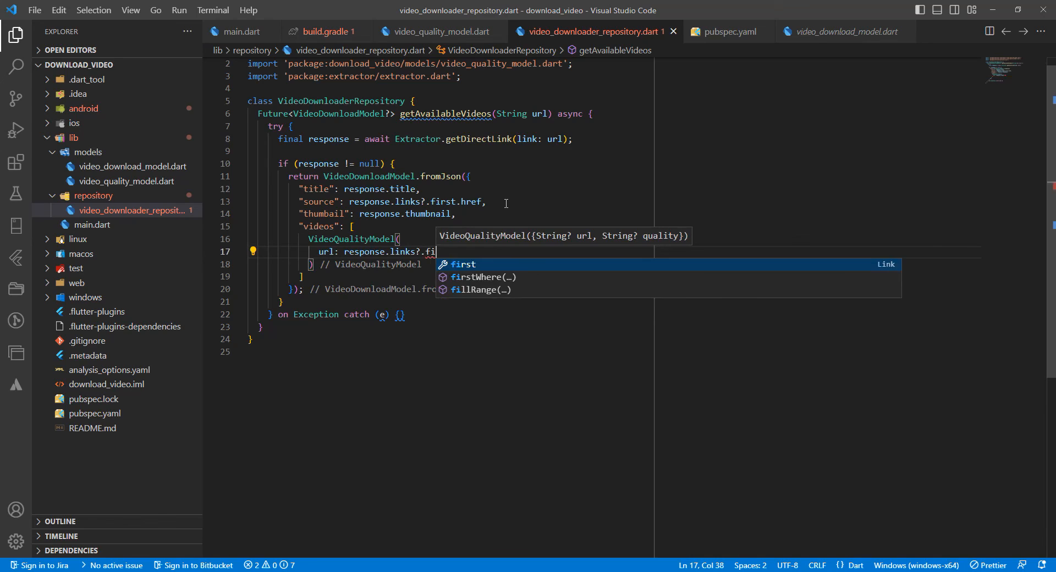
key("Return")
type(".")
key("Return")
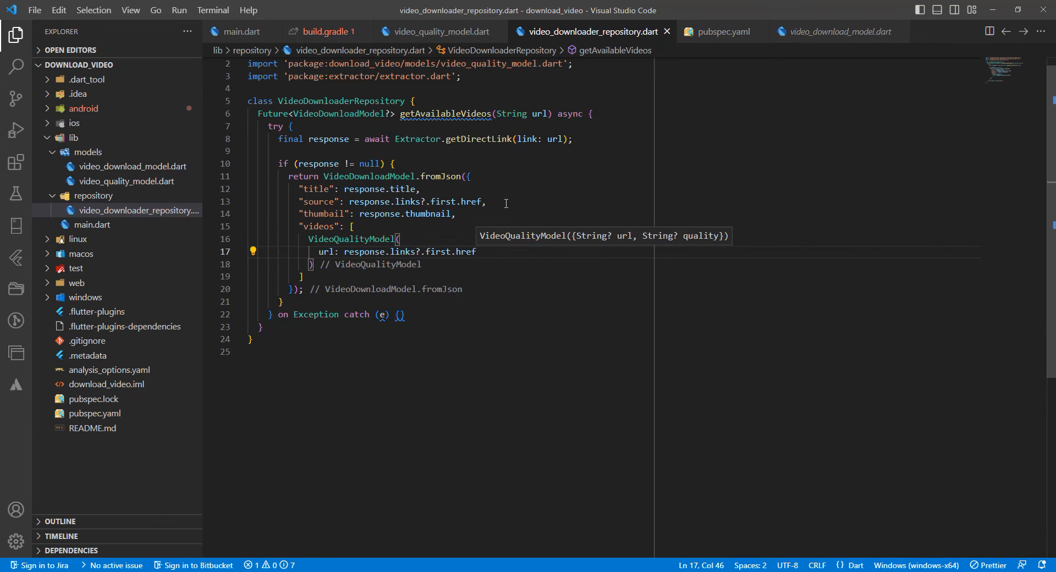
type(",")
key("Return")
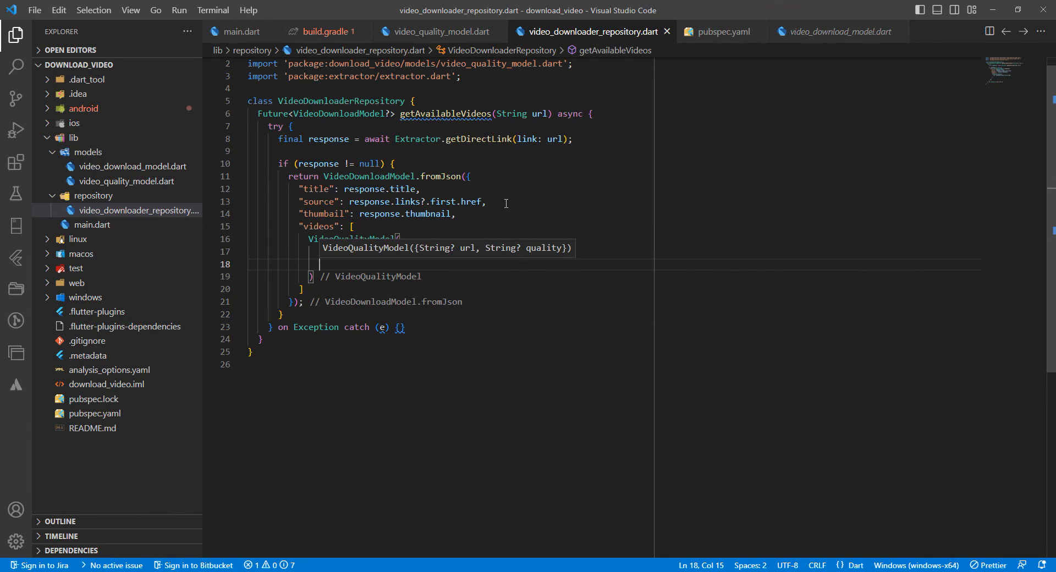
type("qu")
key("Return")
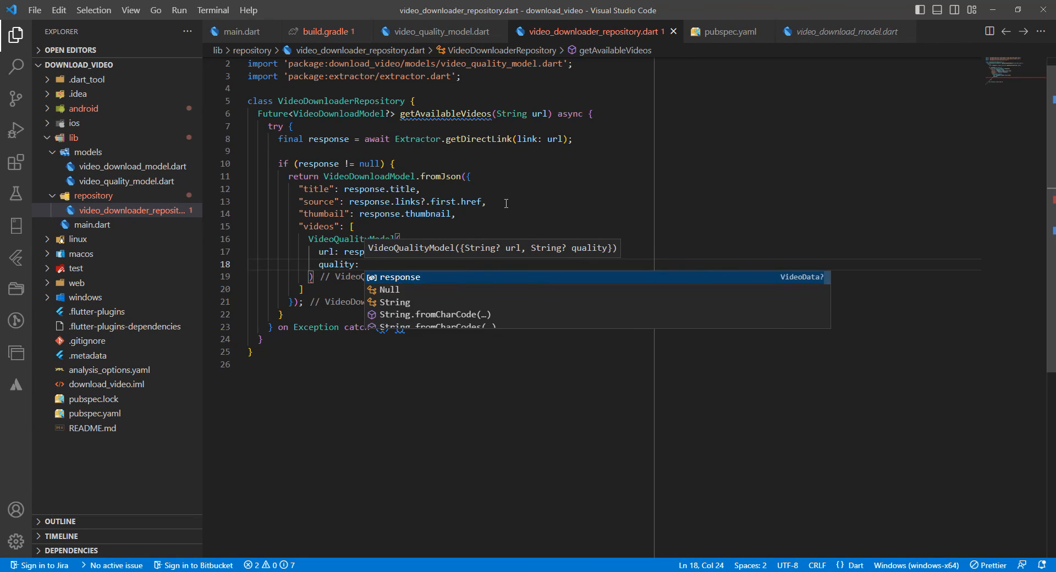
type("\"")
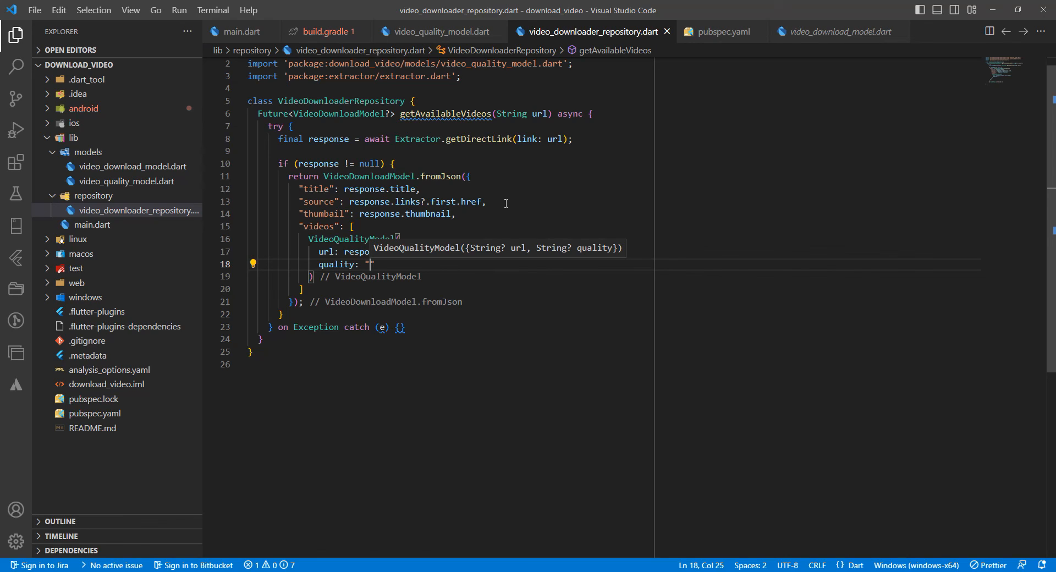
type("720")
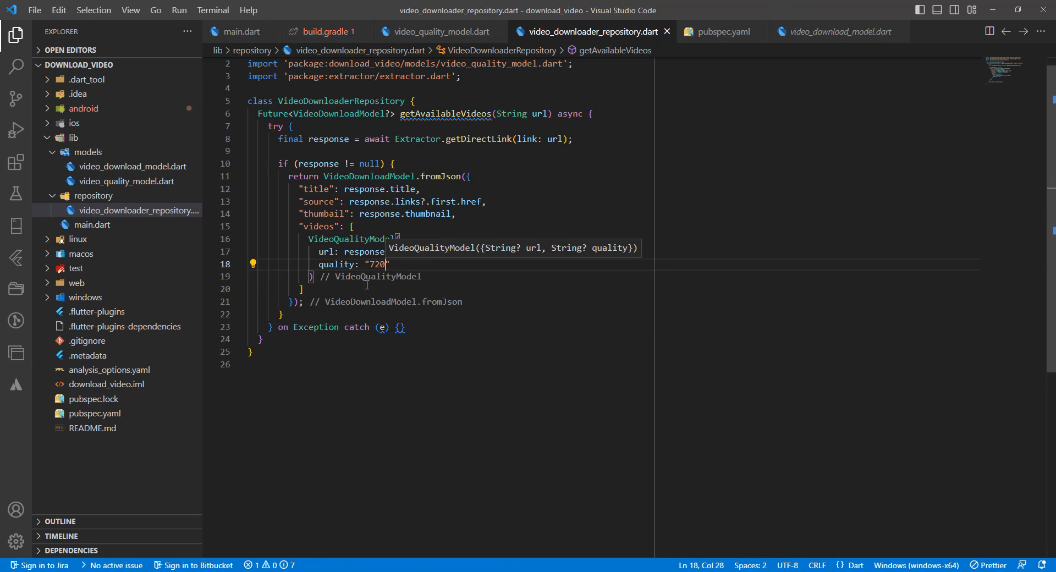
key("Right")
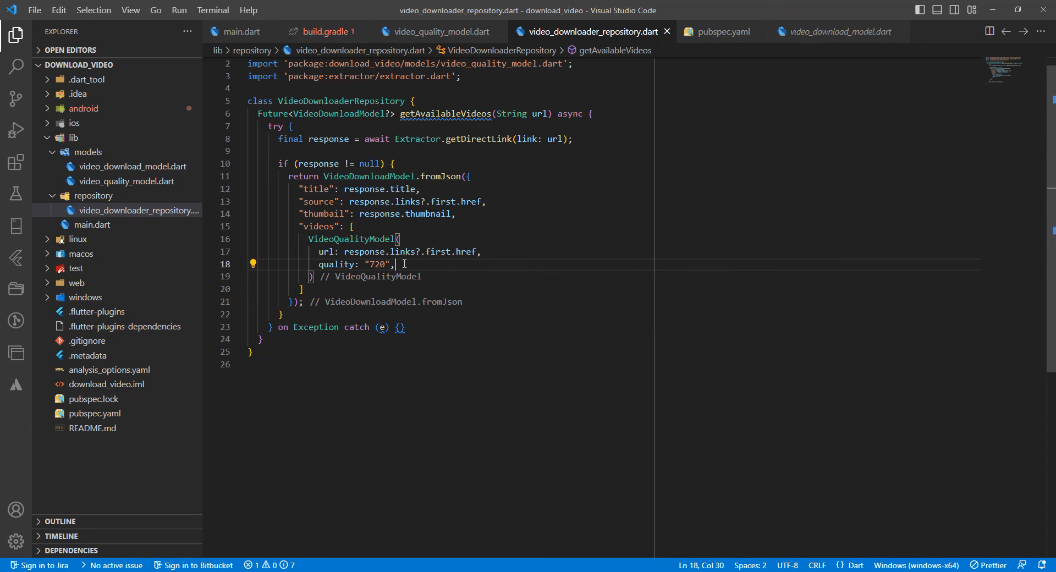
scroll(352, 271, "down", 1)
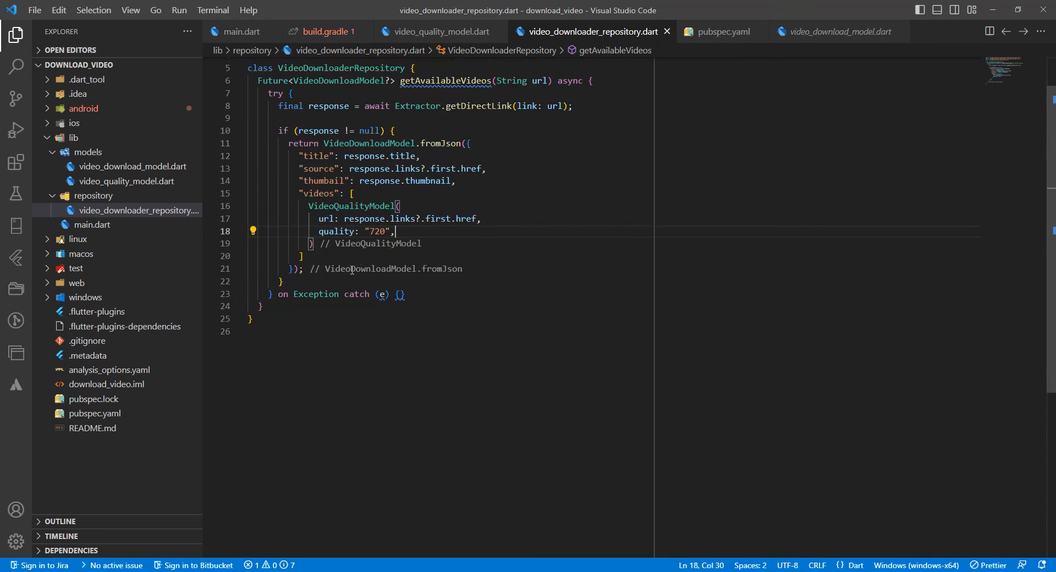
Step: Add else { return null; } after the if block and save the file
left_click(307, 281)
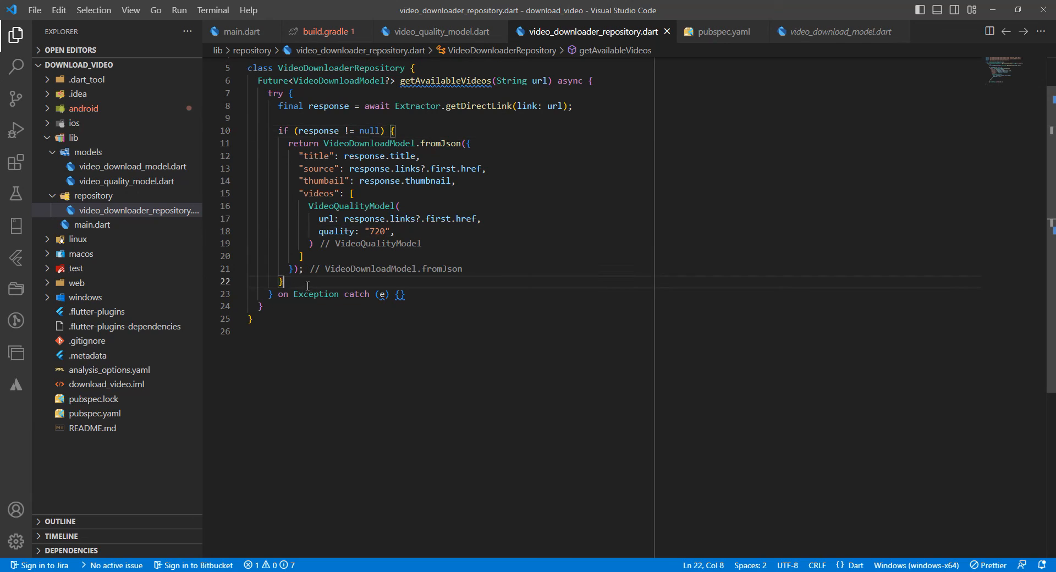
type(" el")
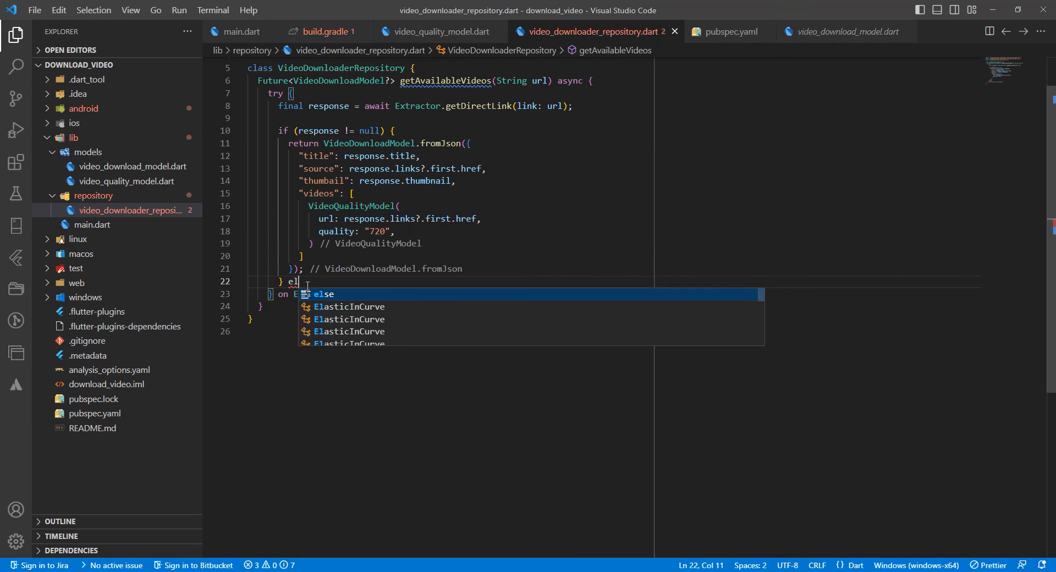
type("se {")
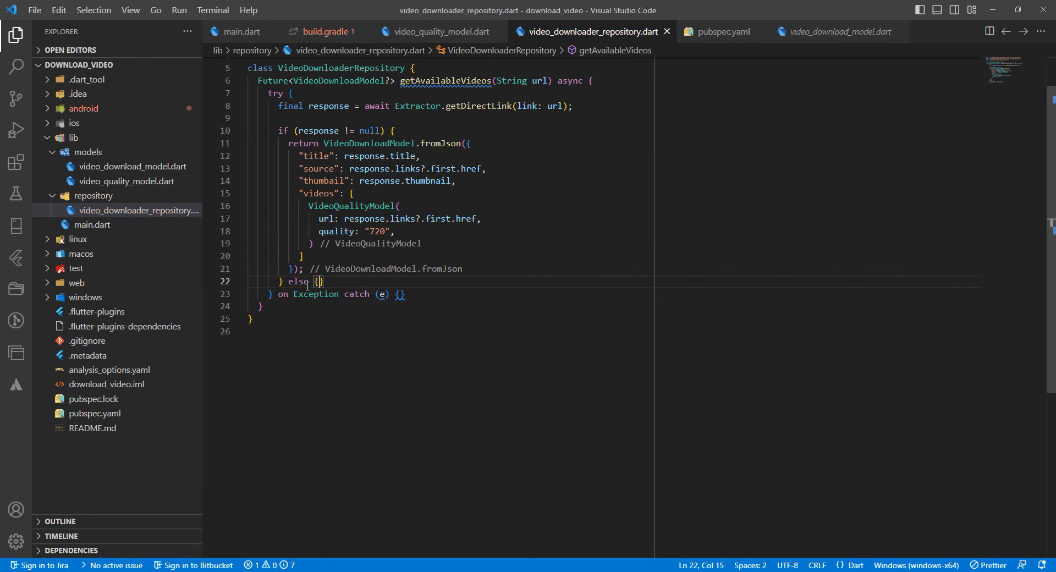
key("Return")
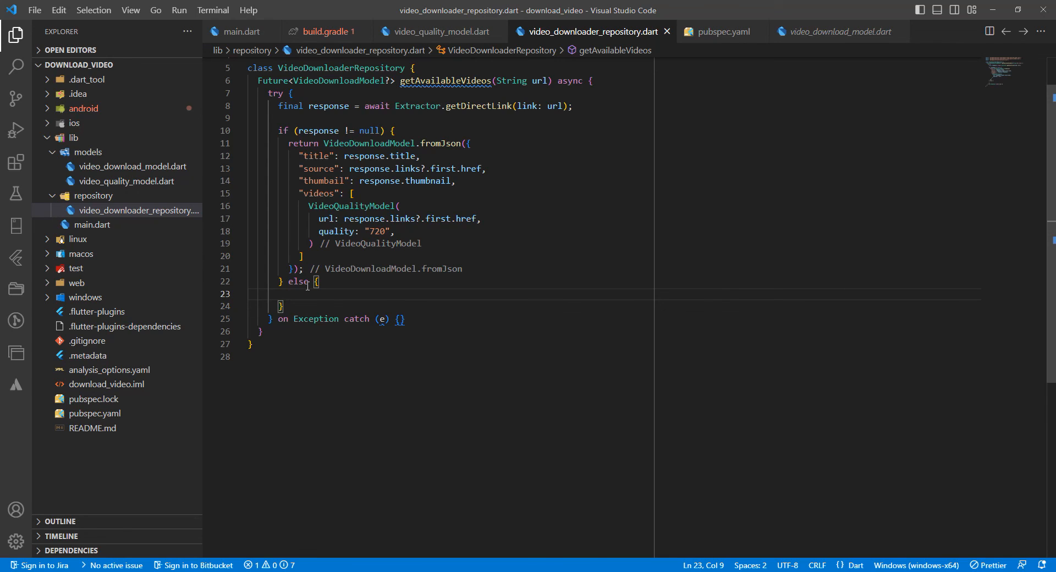
type("re")
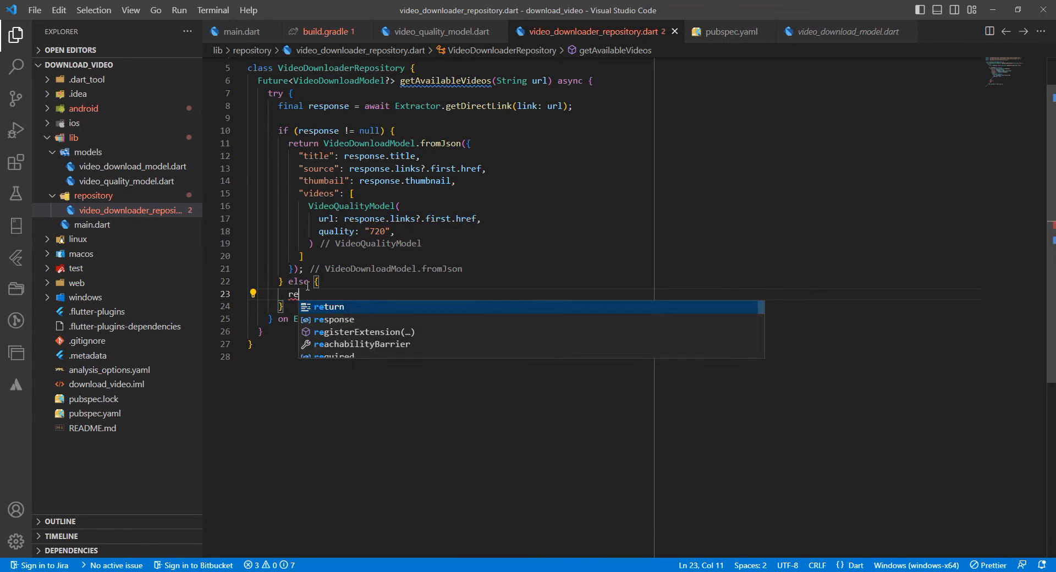
type("turn null;")
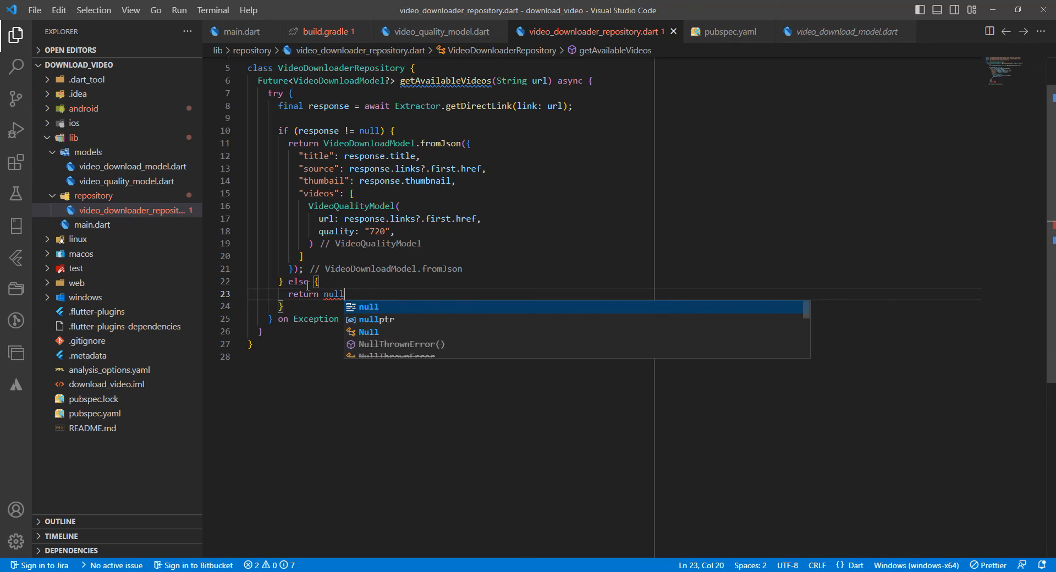
key("ctrl+s")
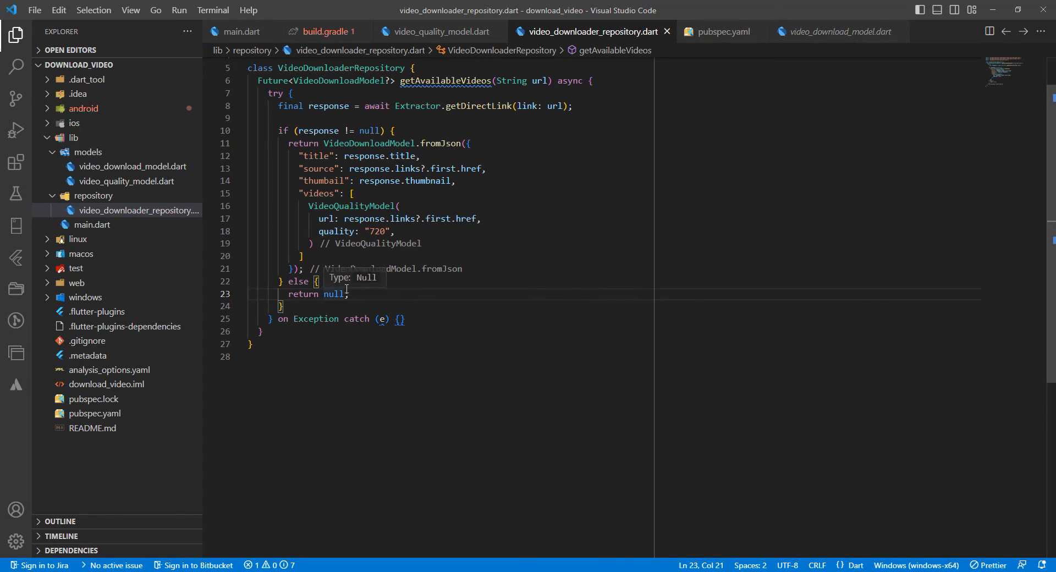
left_click(401, 319)
Step: Write log("Exception occured $e"); in the catch block using dart:developer's log
key("Return")
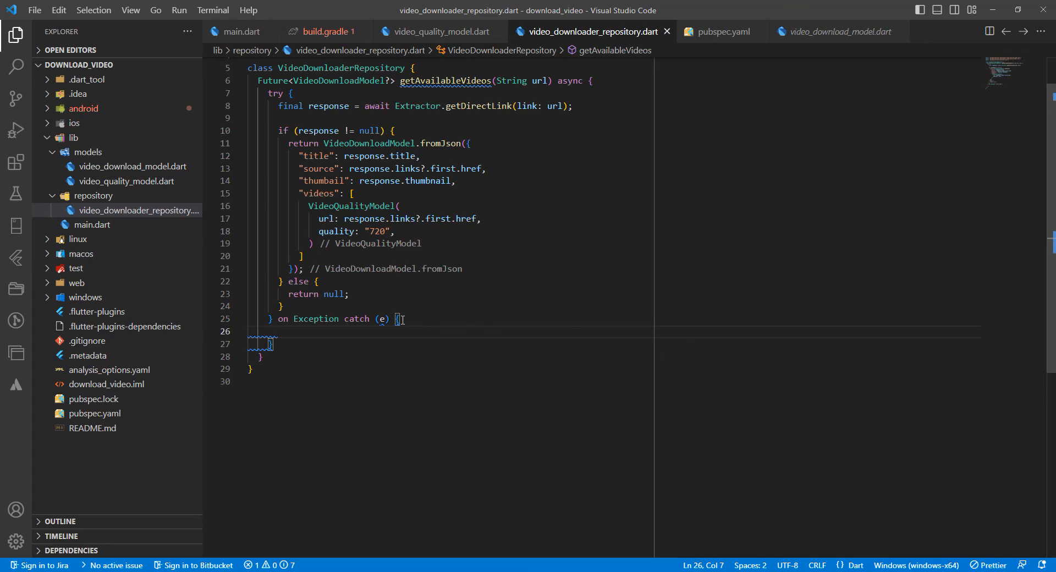
type("log")
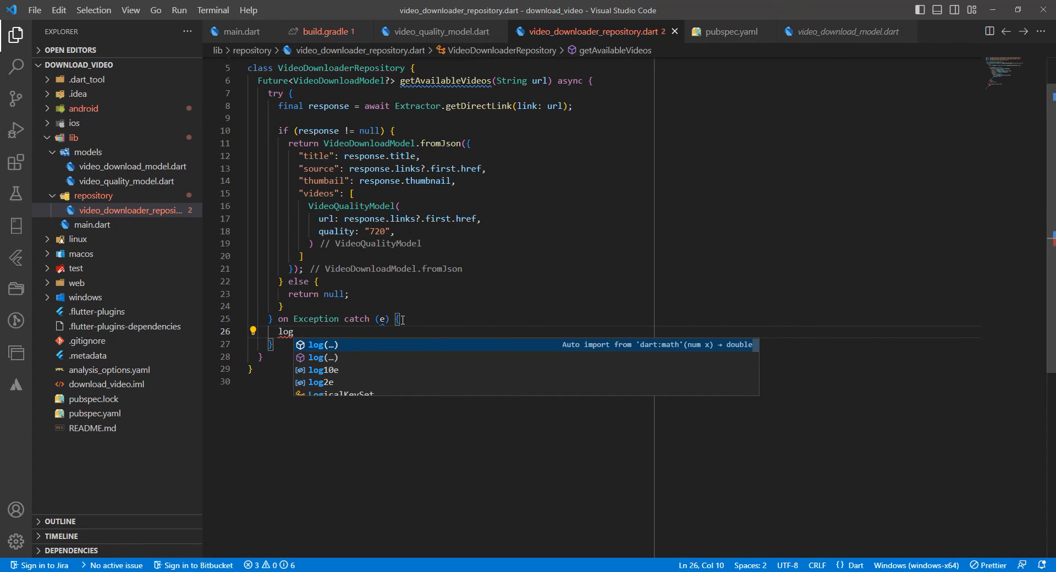
key("Down")
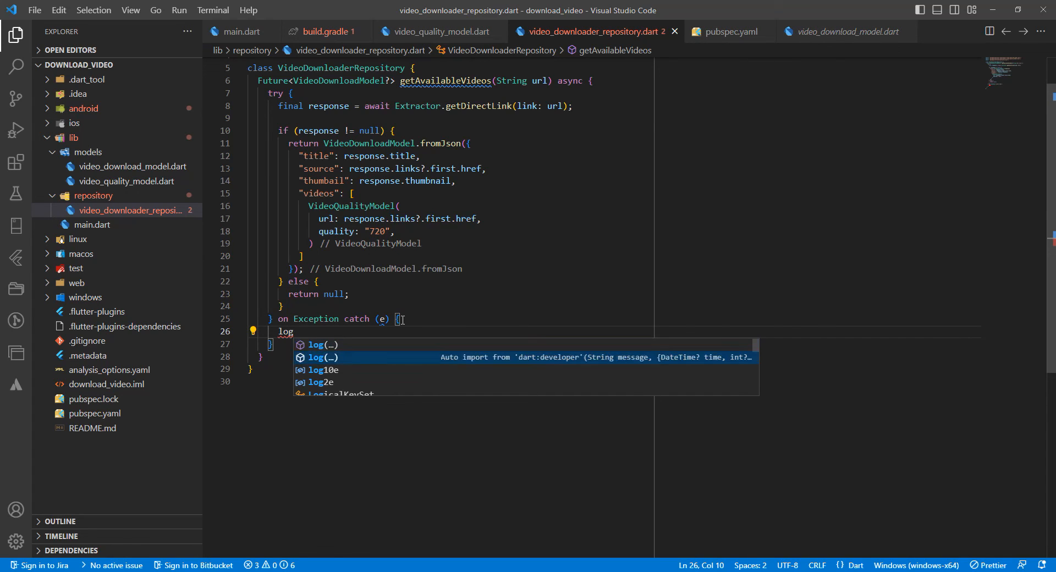
key("Up")
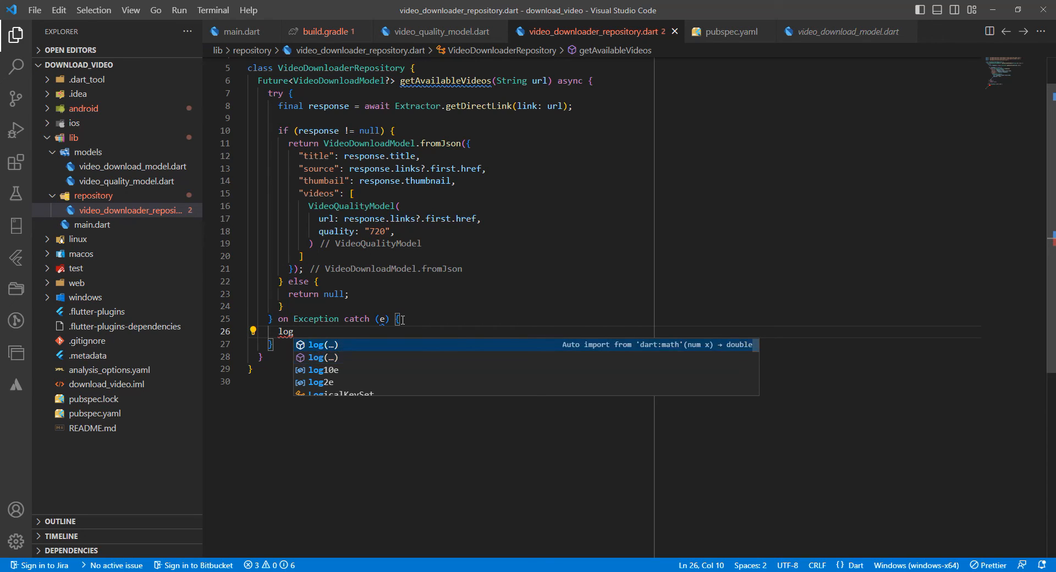
key("Down")
key("Return")
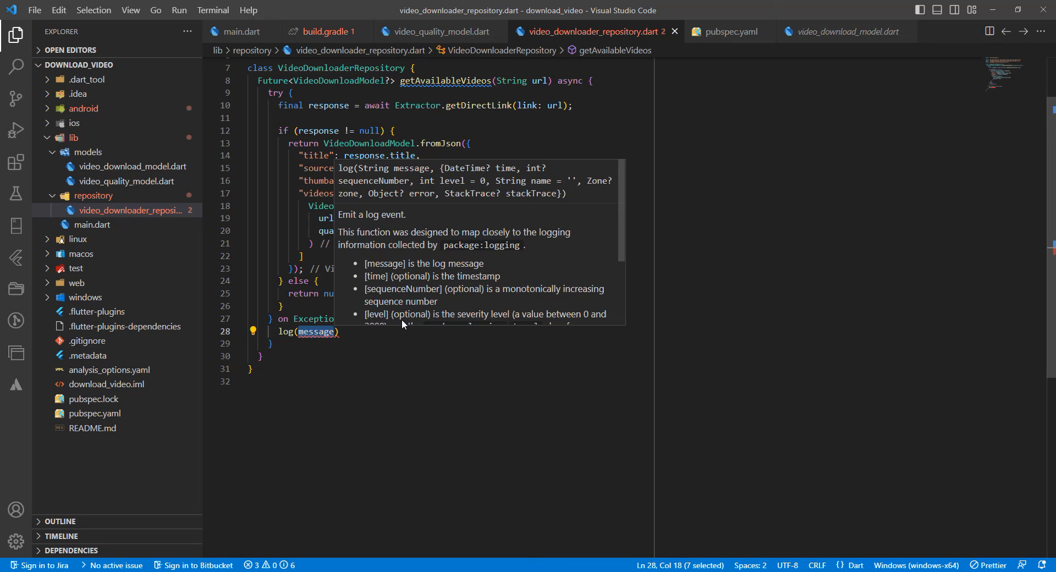
key("BackSpace")
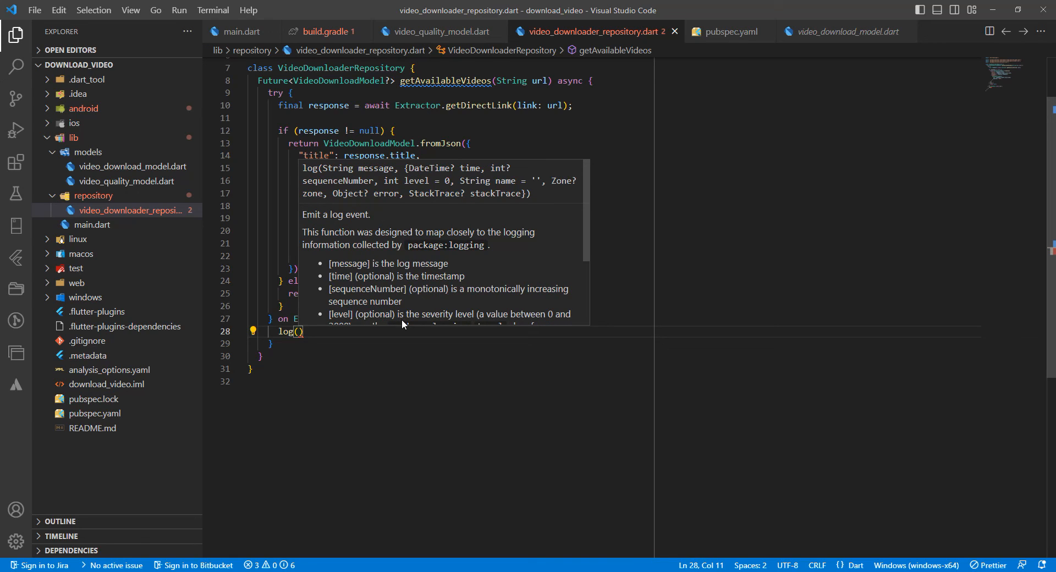
type("\"\")")
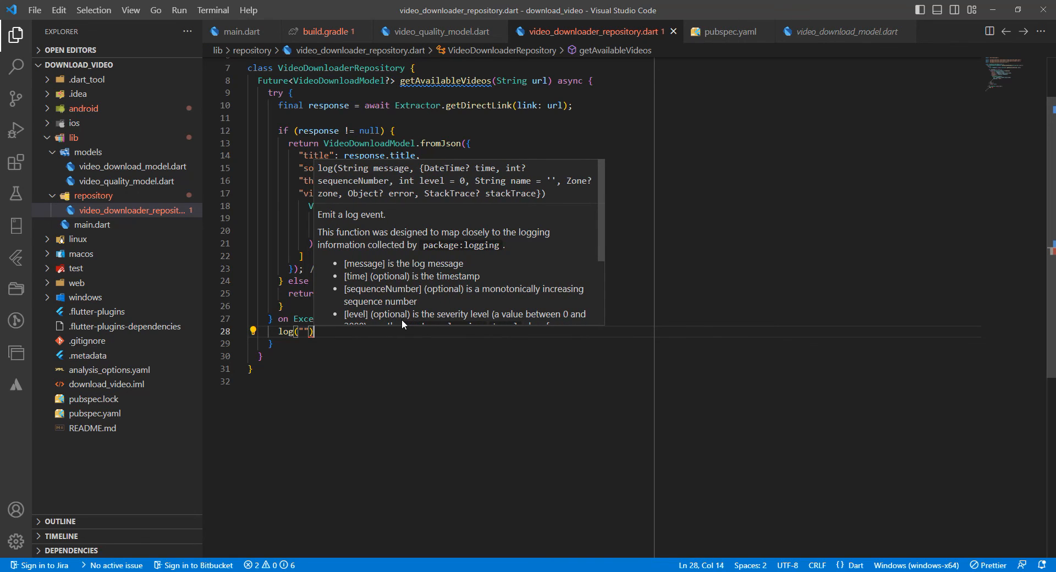
type(";")
key("Left")
key("Left")
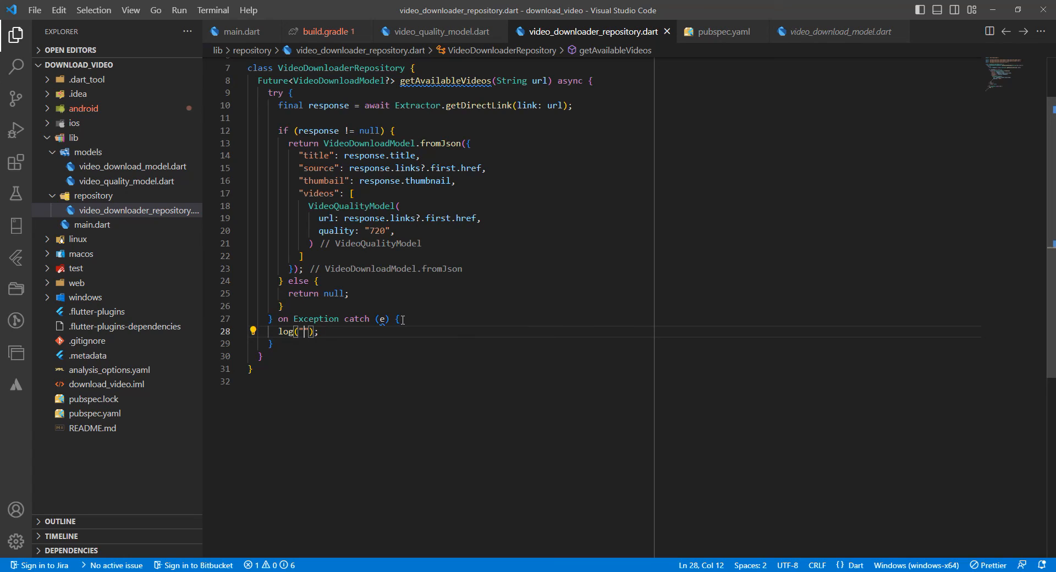
type("Ex")
type("ce")
type("ption ")
type("occured")
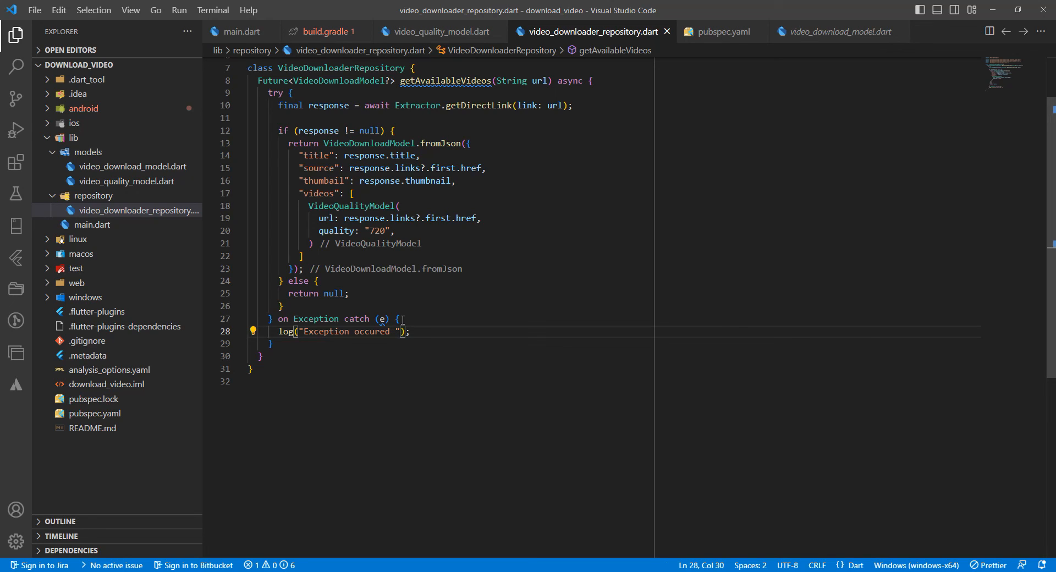
type(" $e")
Step: Add return null; after the log call and save the file
key("Escape")
key("End")
key("Return")
type("return")
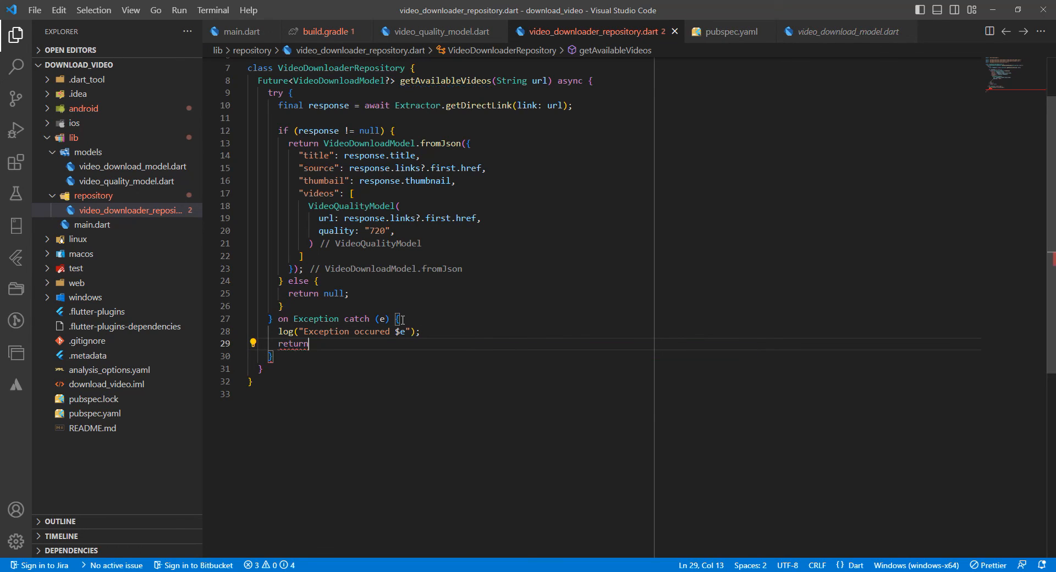
type(" null")
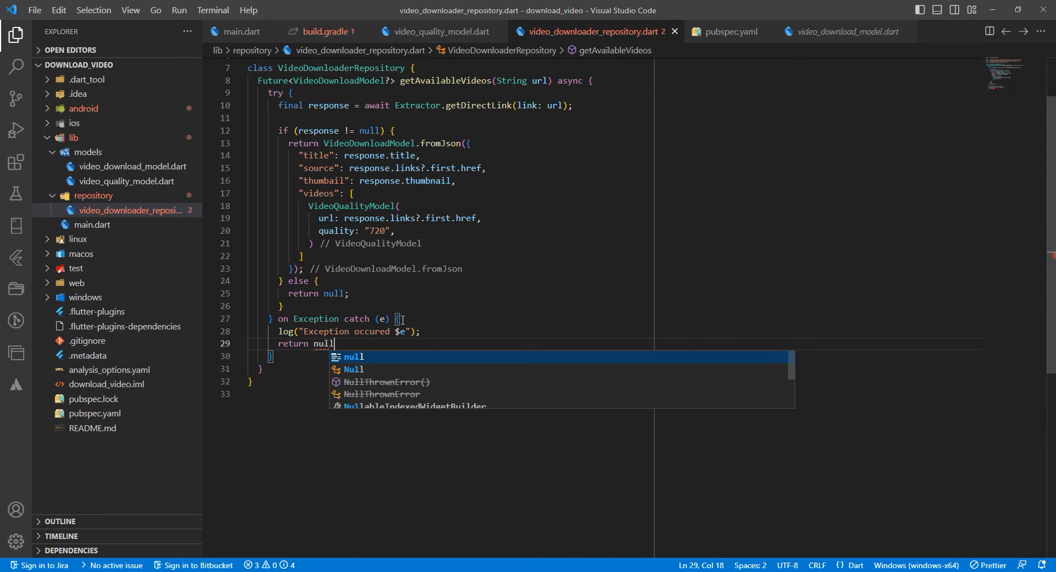
type(";")
key("ctrl+s")
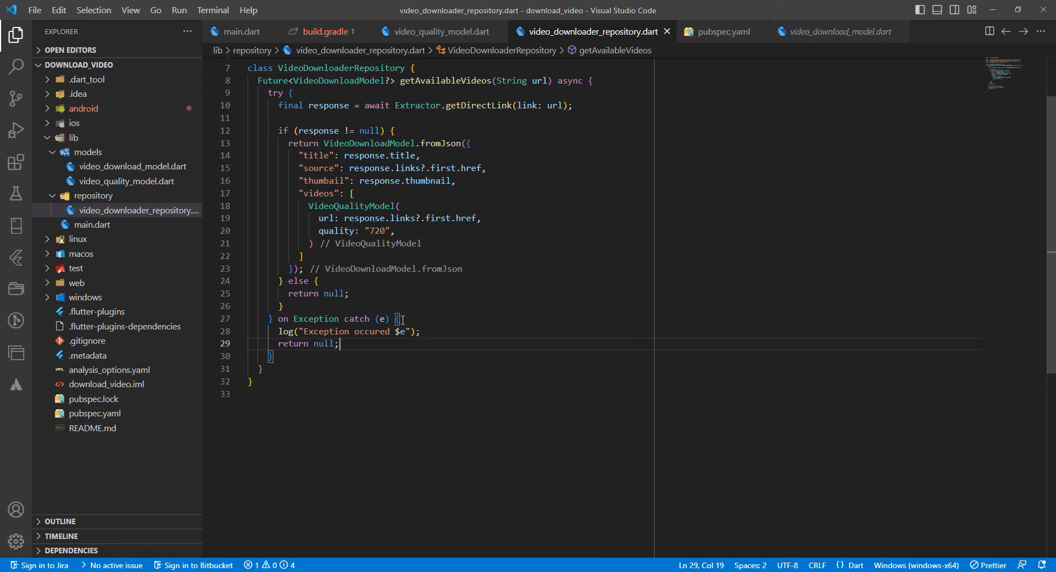